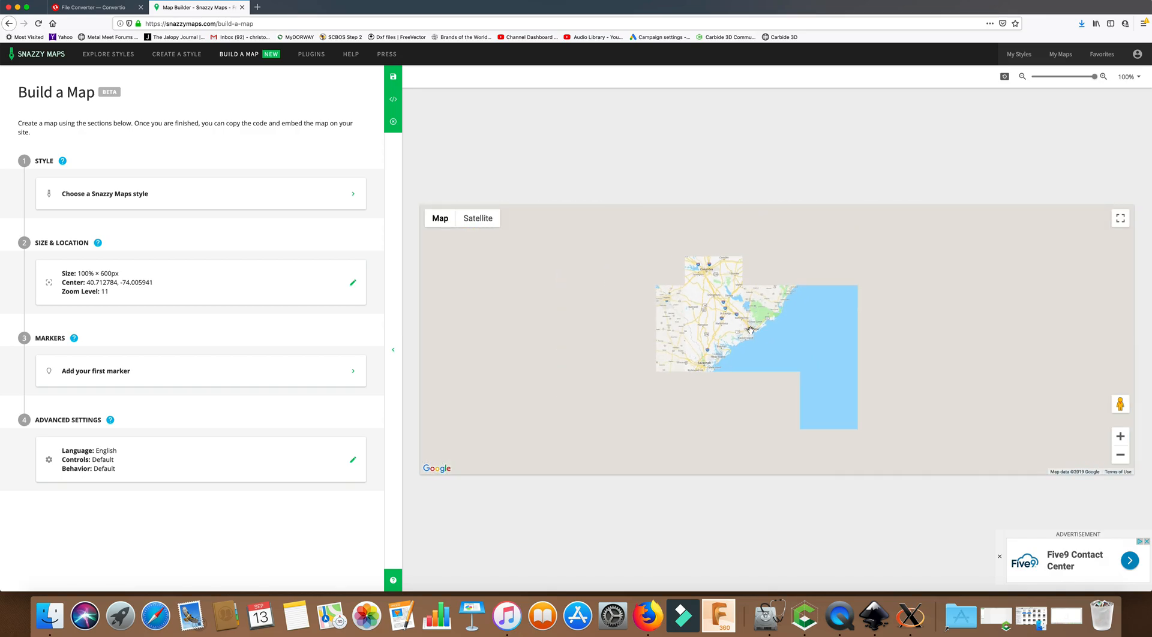
Zoom the map in on Charleston.
{"action": "scroll", "coordinate": [751, 330], "scroll_direction": "down", "scroll_amount": 2}
{"action": "scroll", "coordinate": [751, 329], "scroll_direction": "up", "scroll_amount": 5}
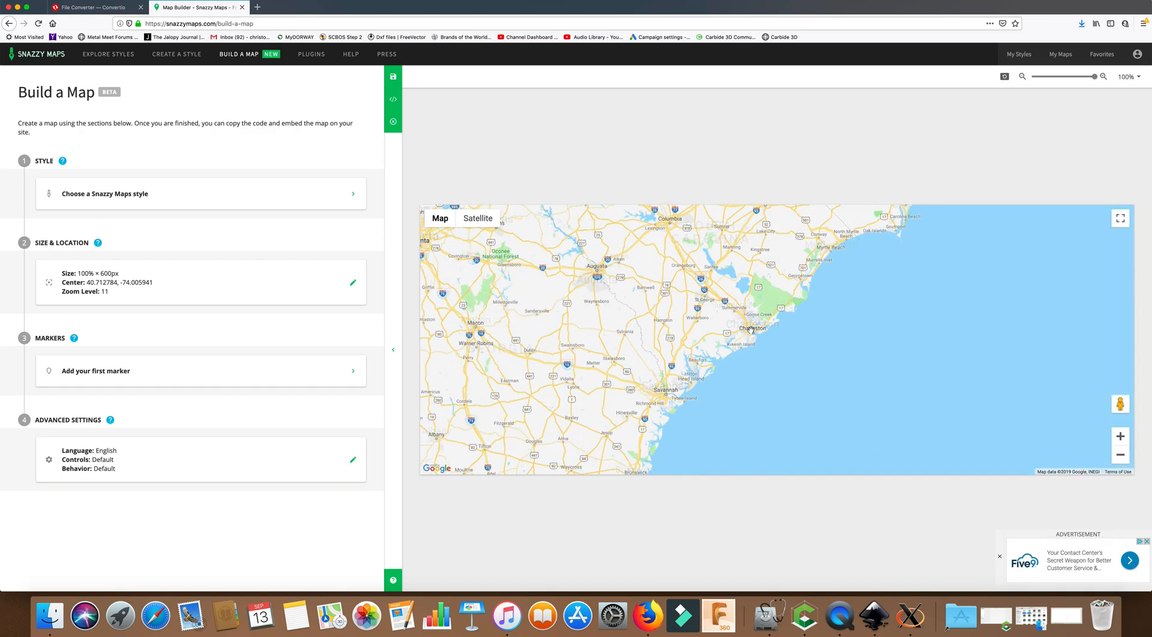
{"action": "scroll", "coordinate": [750, 330], "scroll_direction": "up", "scroll_amount": 2}
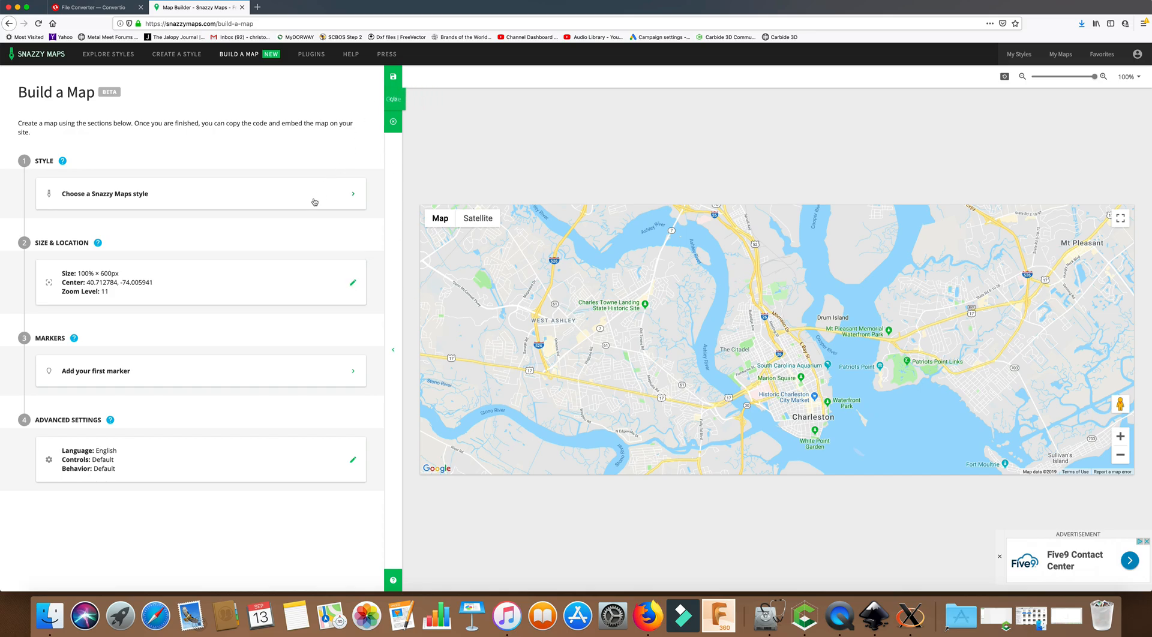
Set the map's height to 100% in the size and location settings and apply the change.
{"action": "left_click", "coordinate": [354, 284]}
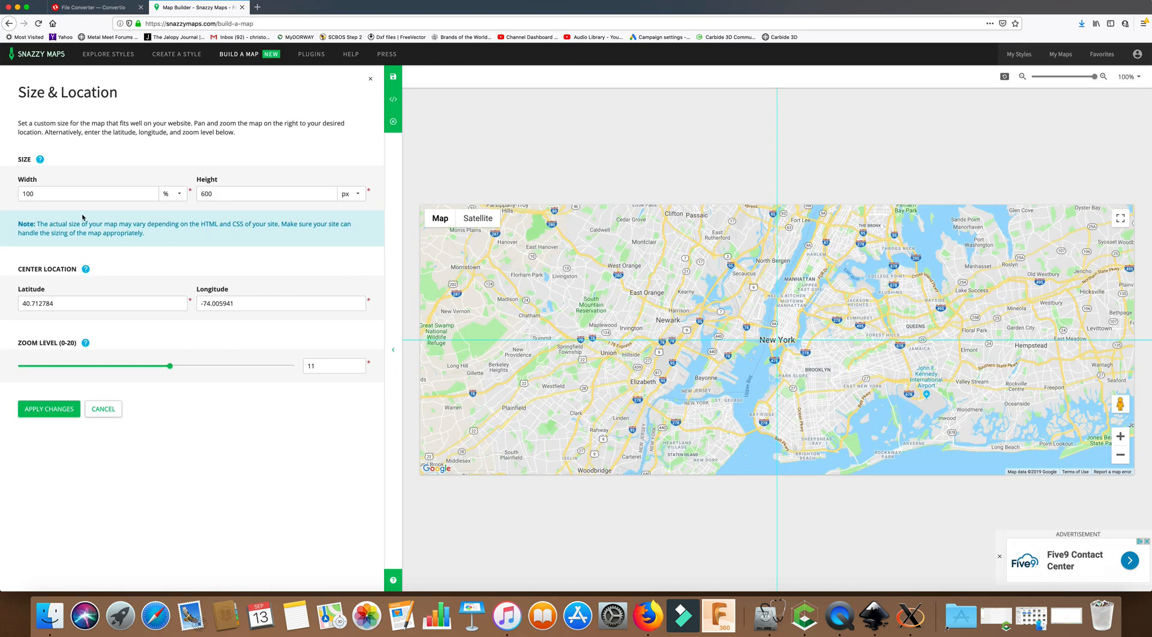
{"action": "left_click", "coordinate": [358, 194]}
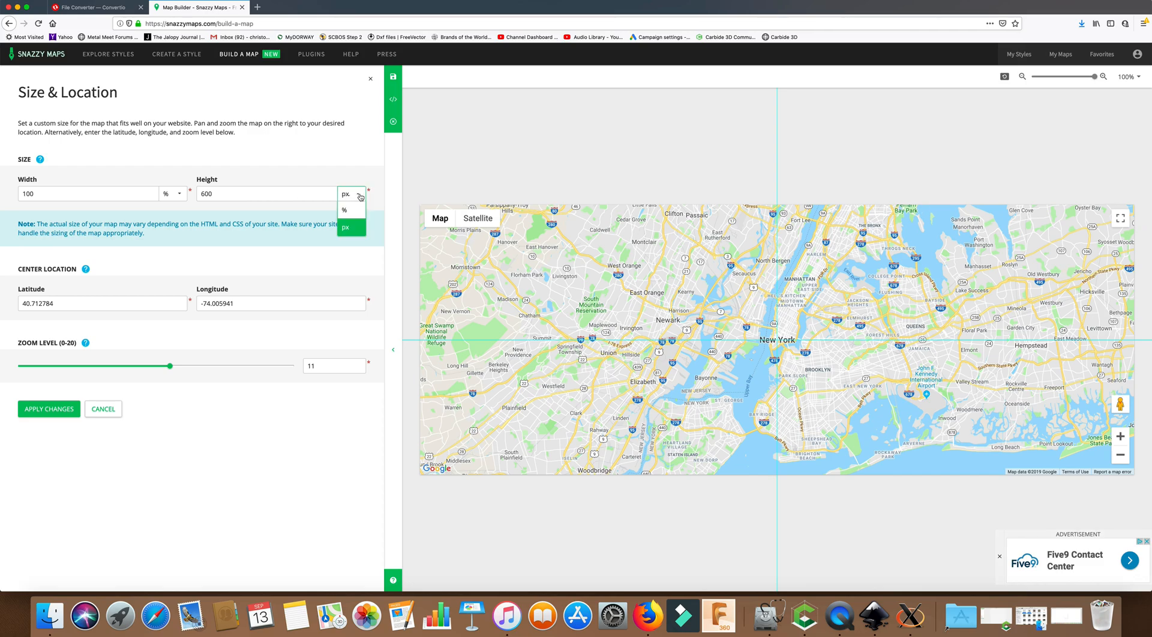
{"action": "left_click", "coordinate": [352, 210]}
{"action": "double_click", "coordinate": [231, 193]}
{"action": "type", "text": "100"}
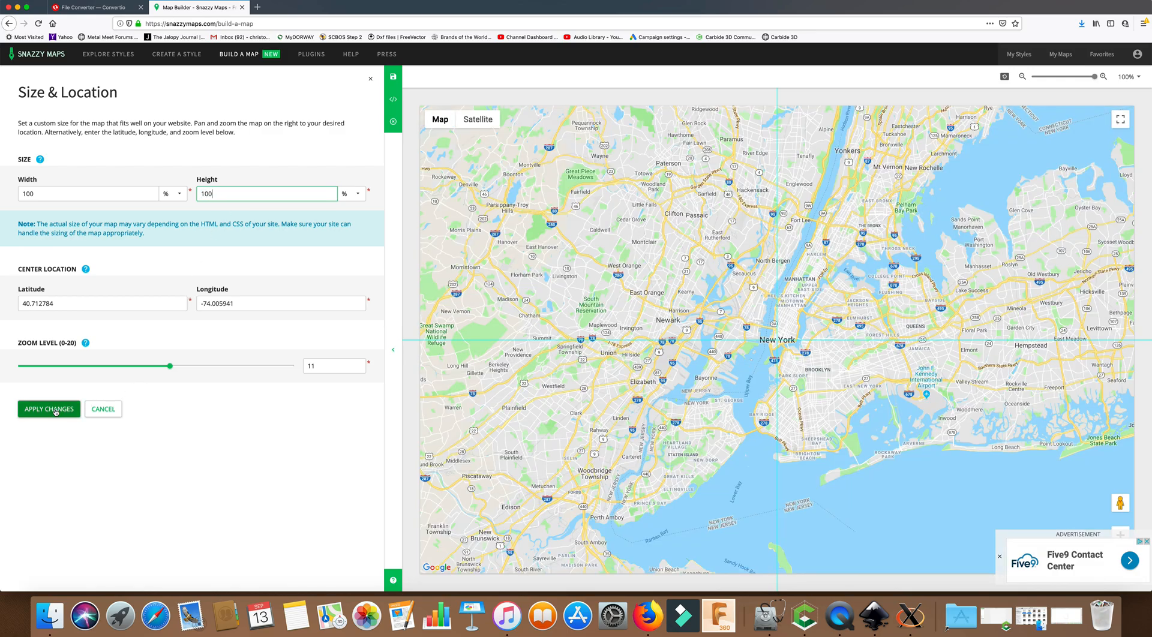
{"action": "left_click", "coordinate": [54, 410]}
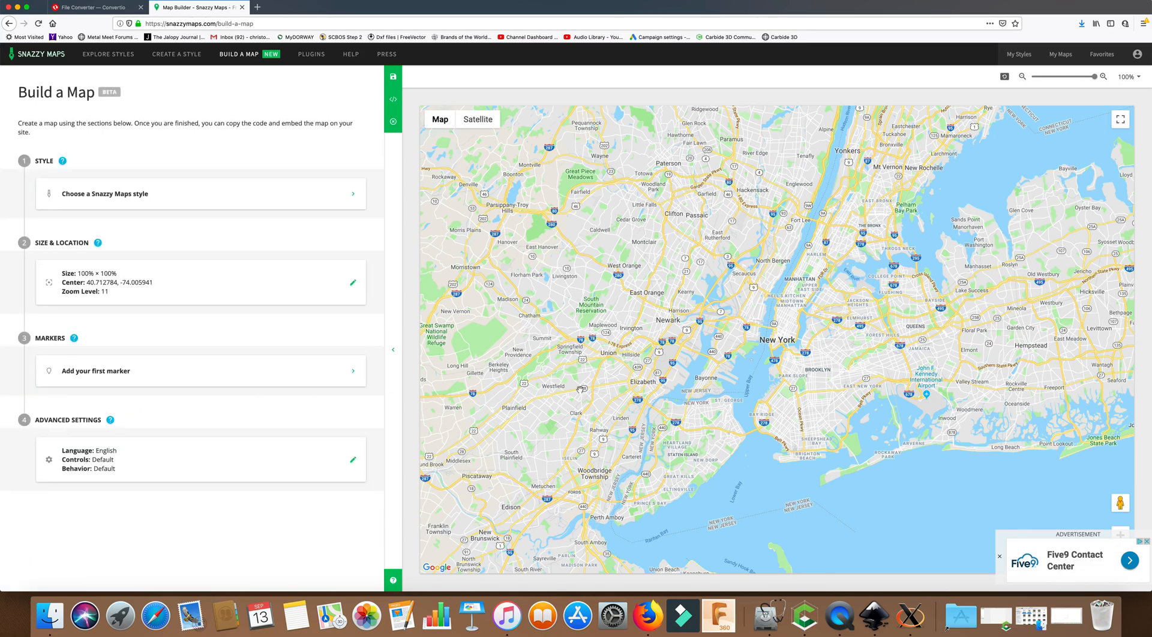
Frame the map on the Charleston peninsula and its surrounding rivers, and dismiss the advertisement covering the map.
{"action": "scroll", "coordinate": [701, 411], "scroll_direction": "down", "scroll_amount": 2}
{"action": "scroll", "coordinate": [701, 411], "scroll_direction": "down", "scroll_amount": 2}
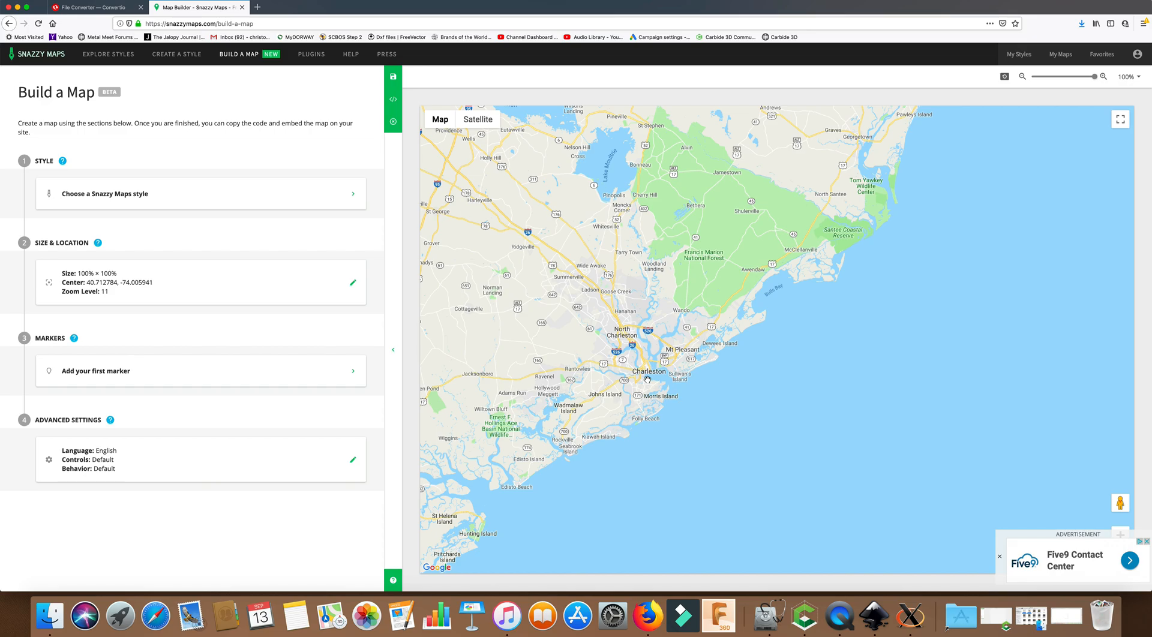
{"action": "scroll", "coordinate": [650, 361], "scroll_direction": "up", "scroll_amount": 2}
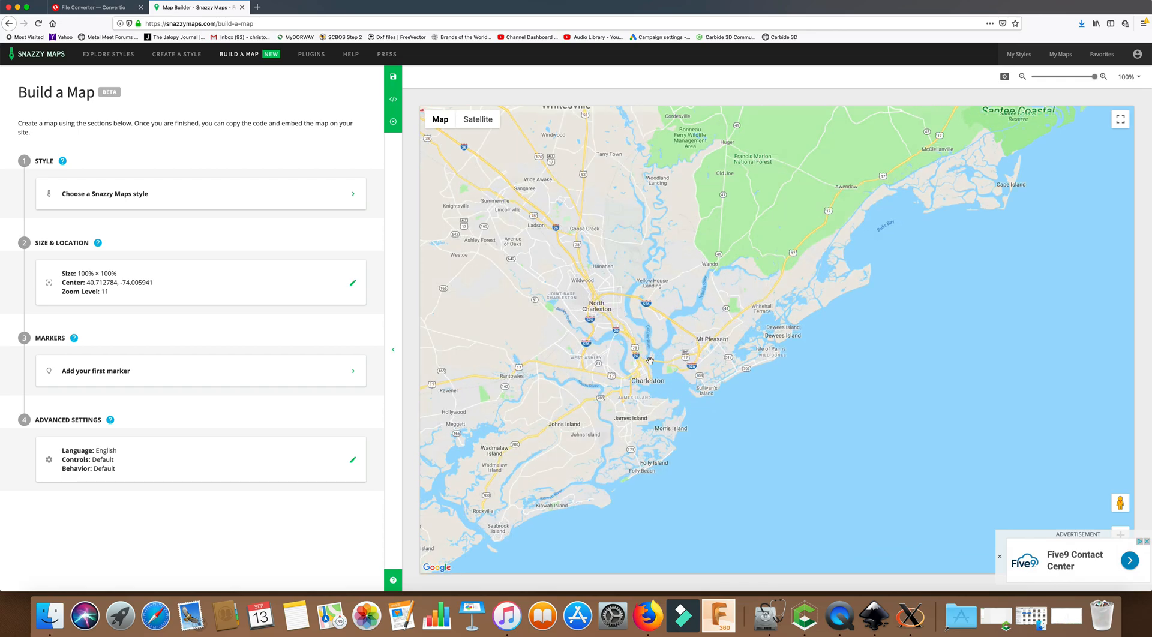
{"action": "scroll", "coordinate": [650, 361], "scroll_direction": "up", "scroll_amount": 4}
{"action": "left_click_drag", "start_coordinate": [617, 369], "coordinate": [770, 363]}
{"action": "scroll", "coordinate": [770, 363], "scroll_direction": "up", "scroll_amount": 2}
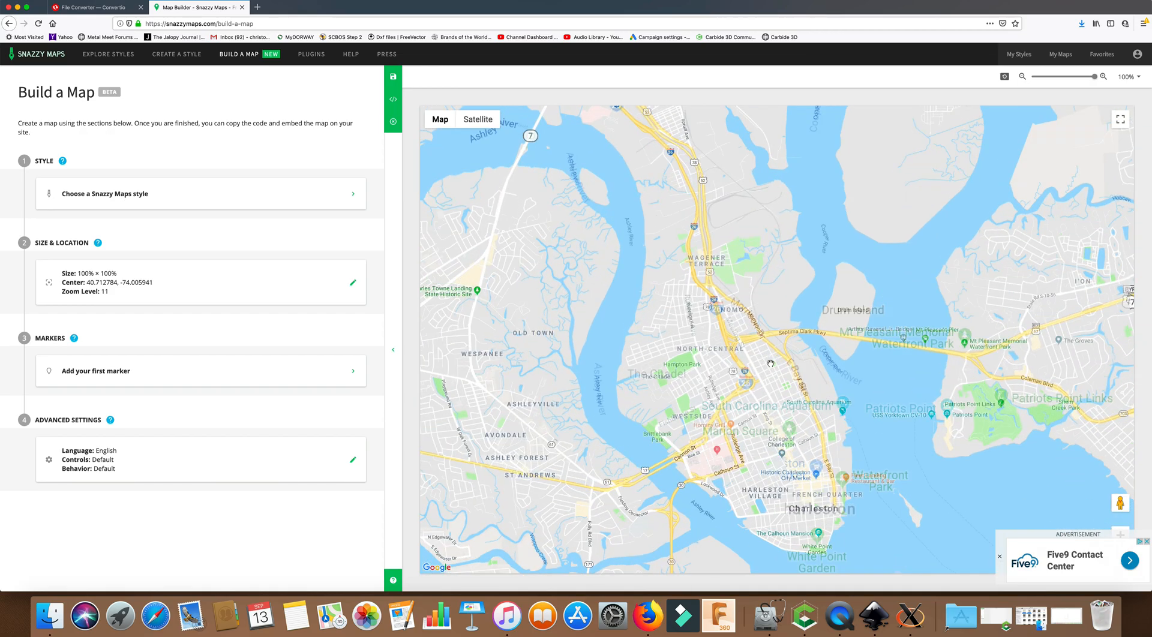
{"action": "left_click_drag", "start_coordinate": [764, 378], "coordinate": [789, 385]}
{"action": "left_click", "coordinate": [999, 558]}
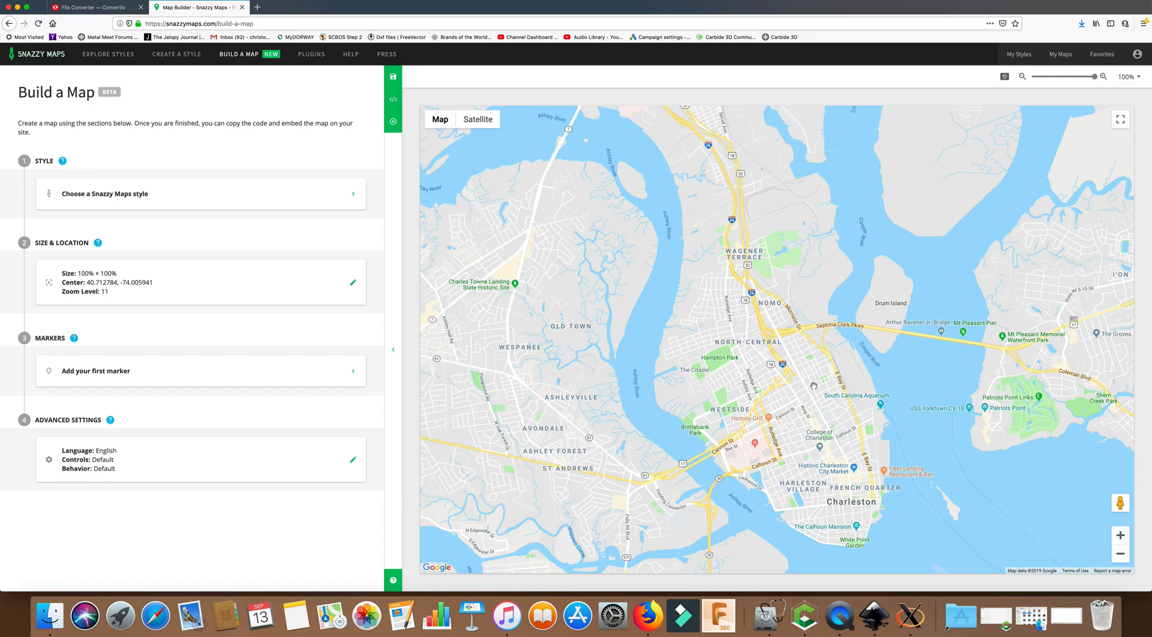
{"action": "scroll", "coordinate": [813, 386], "scroll_direction": "down", "scroll_amount": 1}
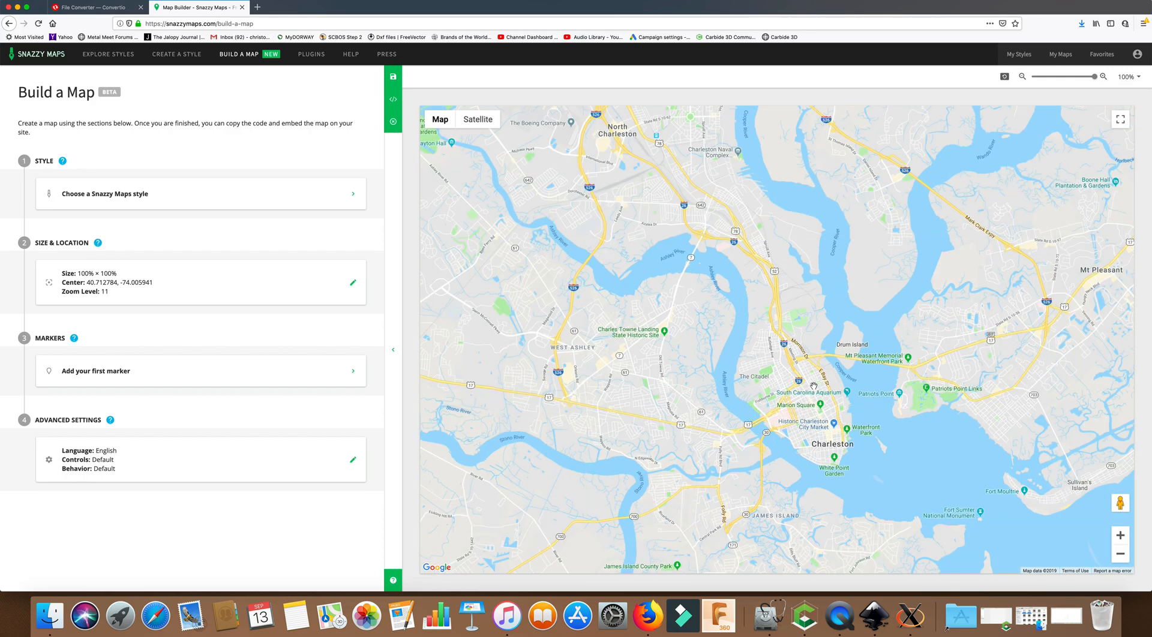
{"action": "scroll", "coordinate": [814, 387], "scroll_direction": "up", "scroll_amount": 1}
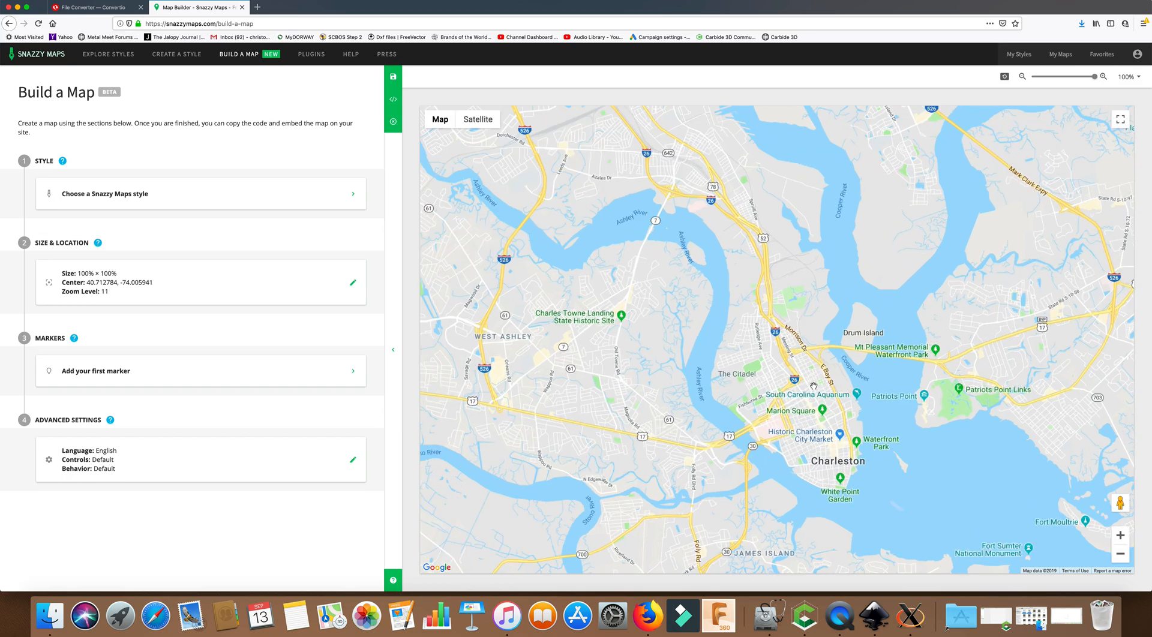
{"action": "left_click_drag", "start_coordinate": [814, 386], "coordinate": [818, 369]}
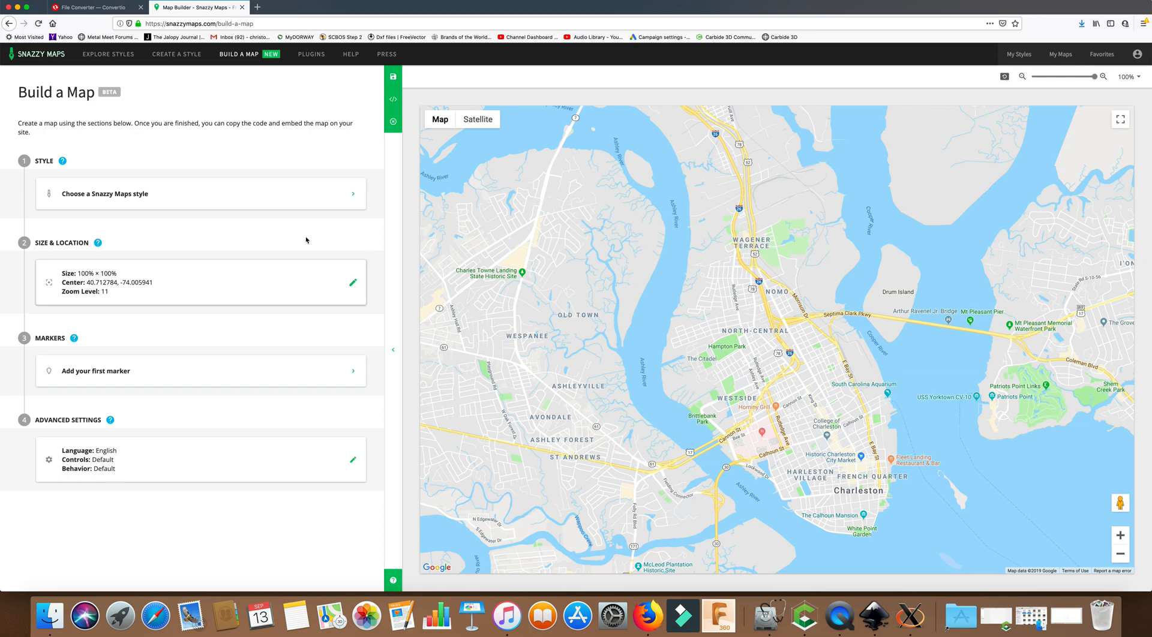
Search the map styles for "only streets" and select the ONLY ROADS style.
{"action": "left_click", "coordinate": [334, 195]}
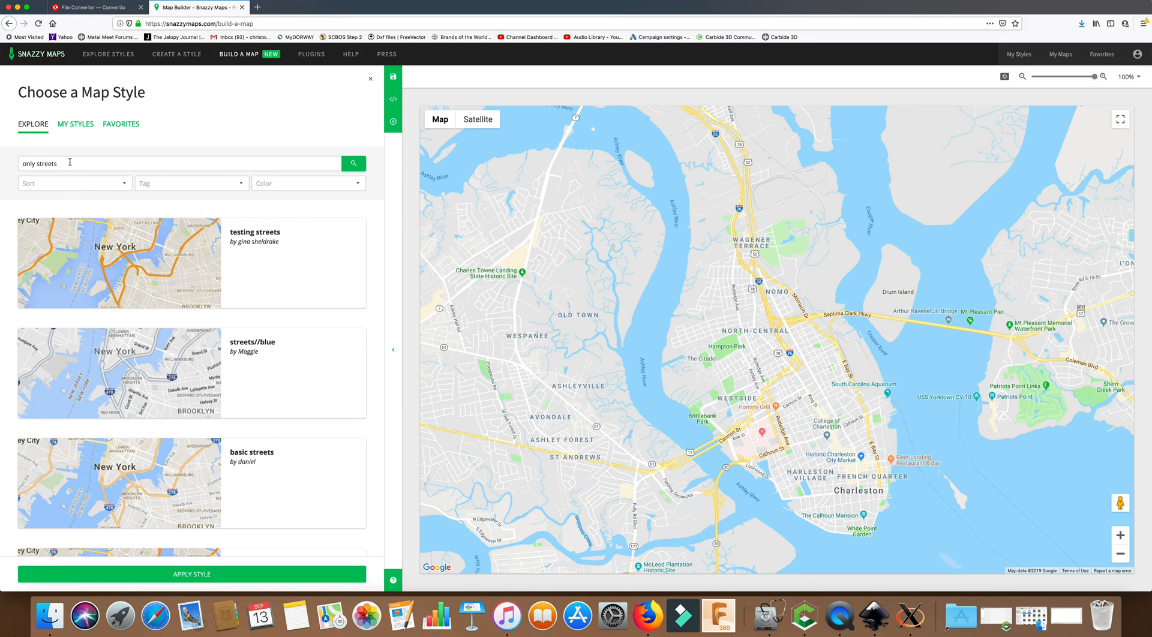
{"action": "scroll", "coordinate": [191, 267], "scroll_direction": "down", "scroll_amount": 5}
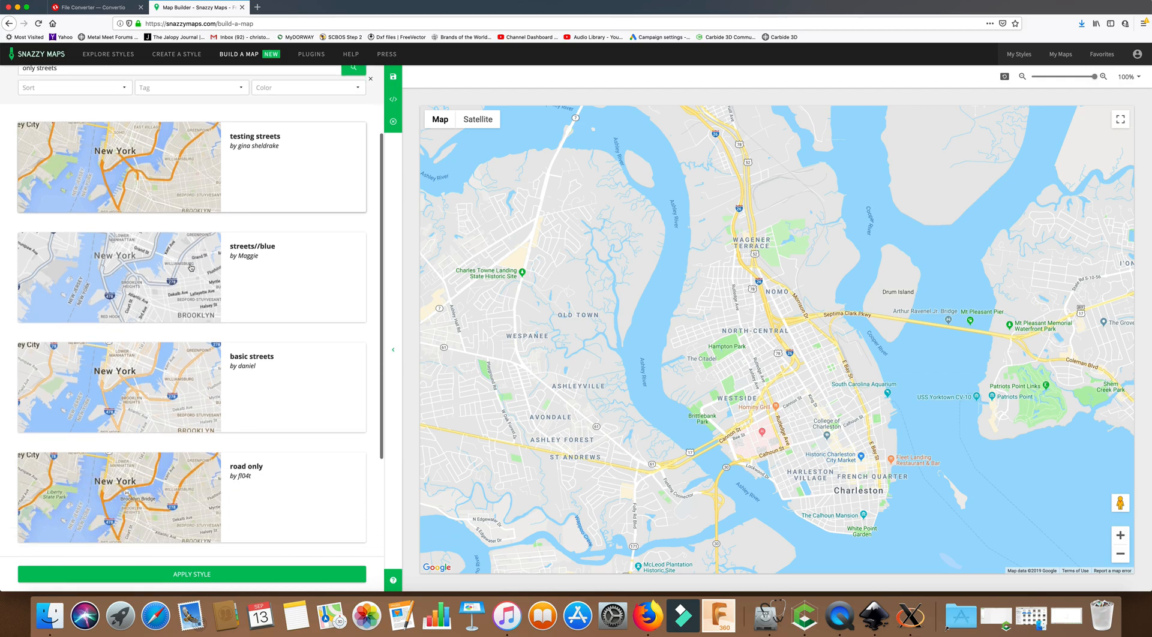
{"action": "left_click", "coordinate": [167, 460]}
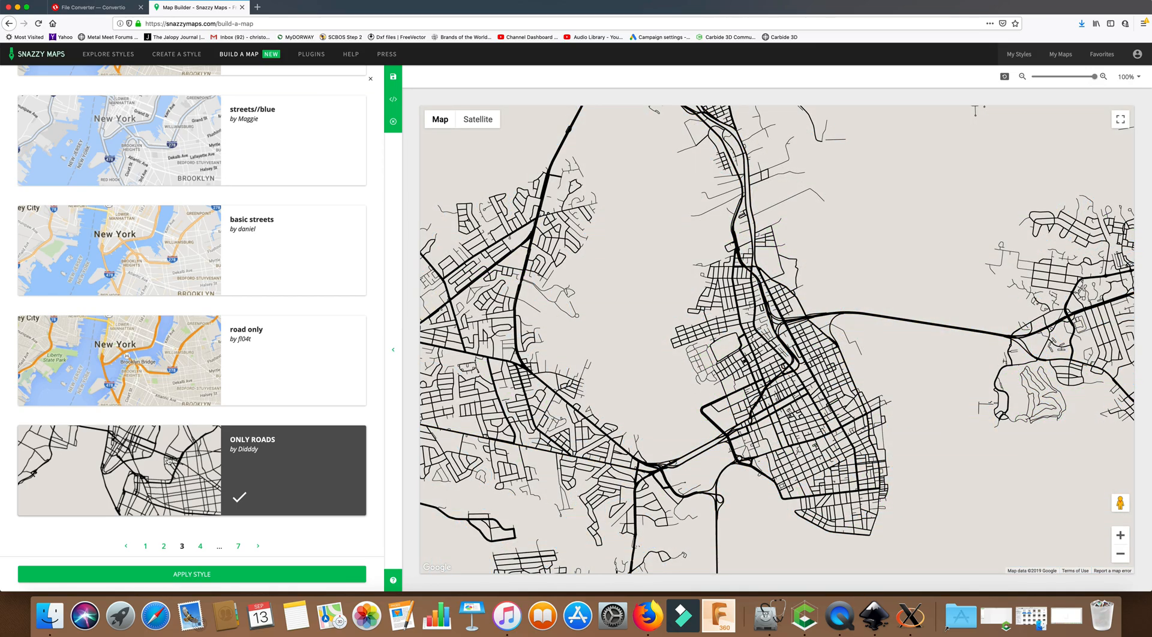
Capture a browser screenshot of just the roads-only map area and download it.
{"action": "right_click", "coordinate": [201, 461]}
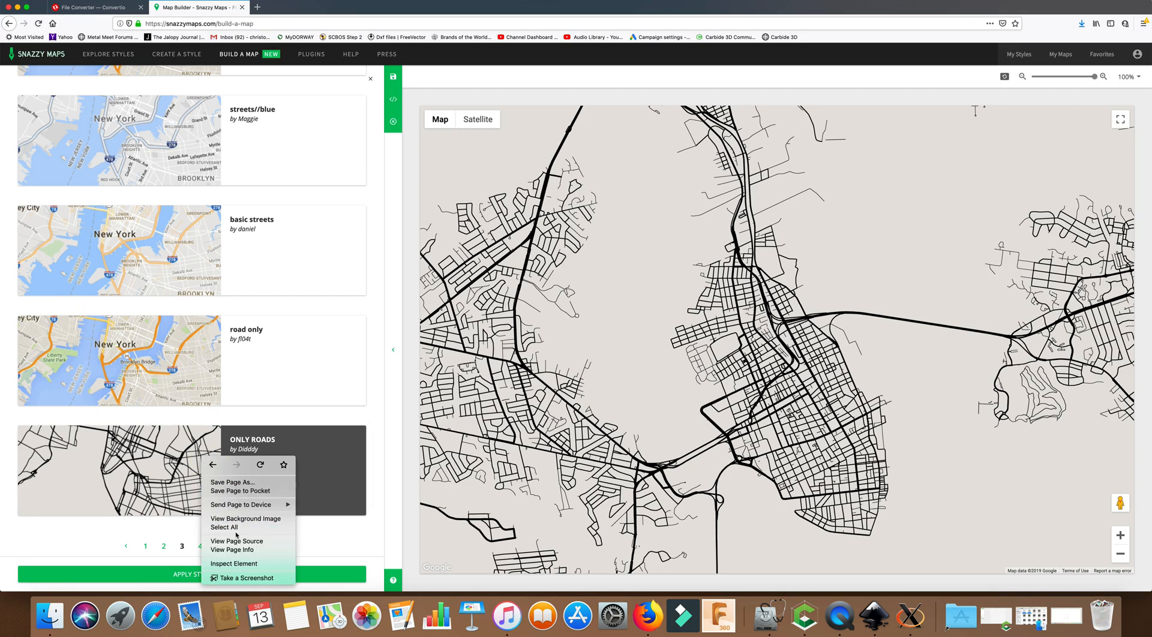
{"action": "left_click", "coordinate": [243, 578]}
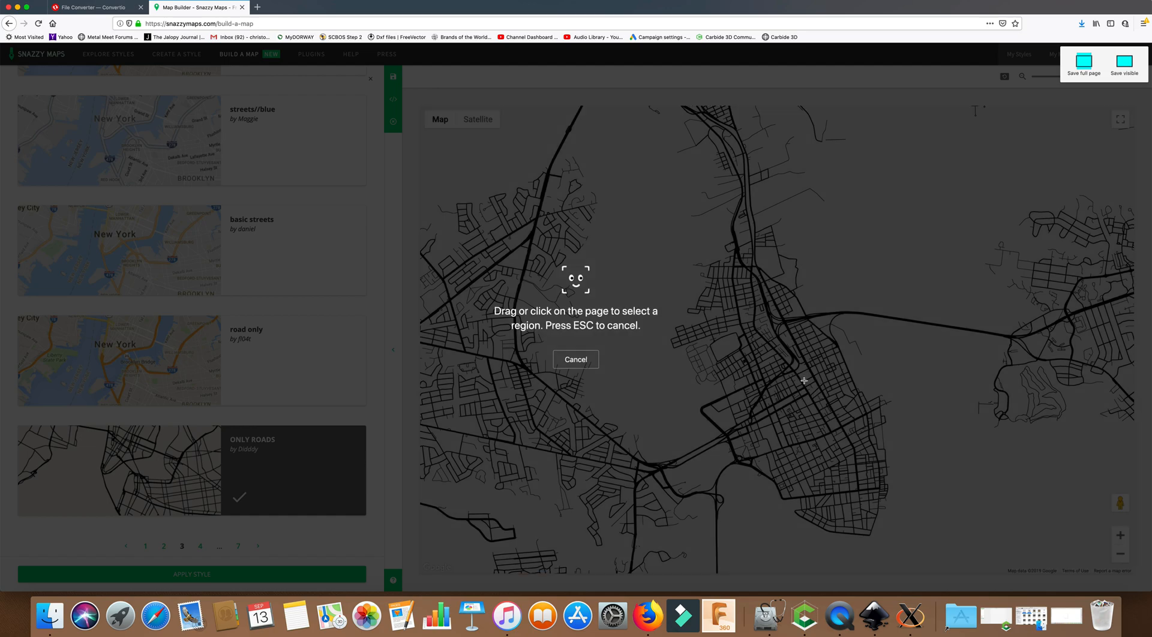
{"action": "left_click", "coordinate": [804, 380]}
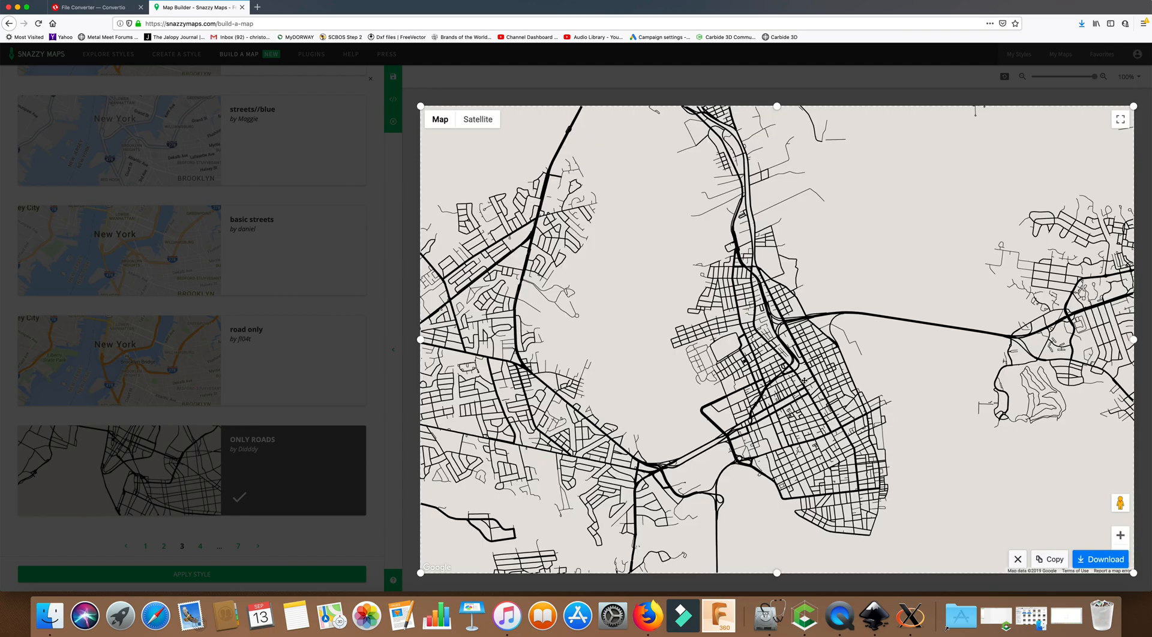
{"action": "left_click", "coordinate": [1099, 559]}
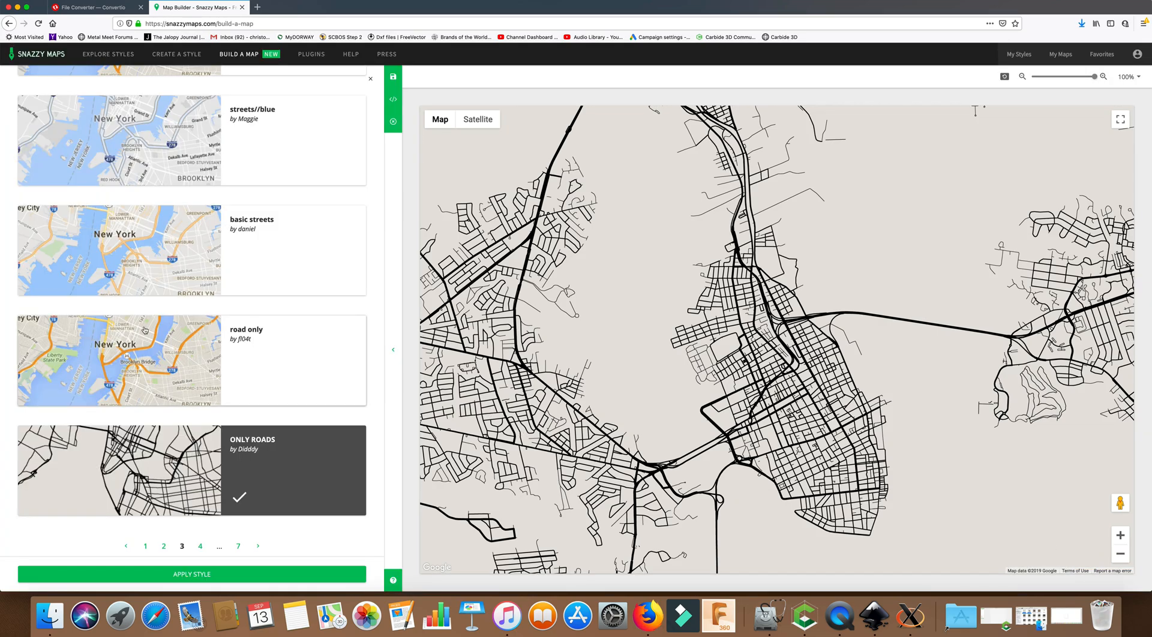
Search the map styles for "only water" and select the B&W Water style.
{"action": "scroll", "coordinate": [135, 252], "scroll_direction": "up", "scroll_amount": 5}
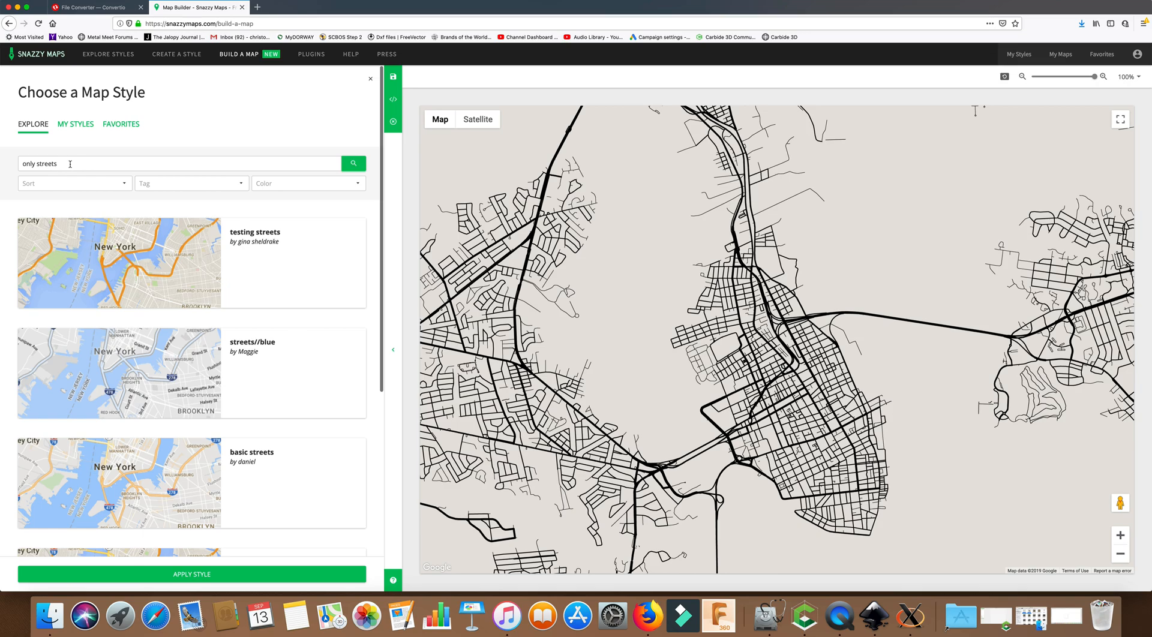
{"action": "double_click", "coordinate": [45, 163]}
{"action": "type", "text": "wat"}
{"action": "left_click", "coordinate": [354, 164]}
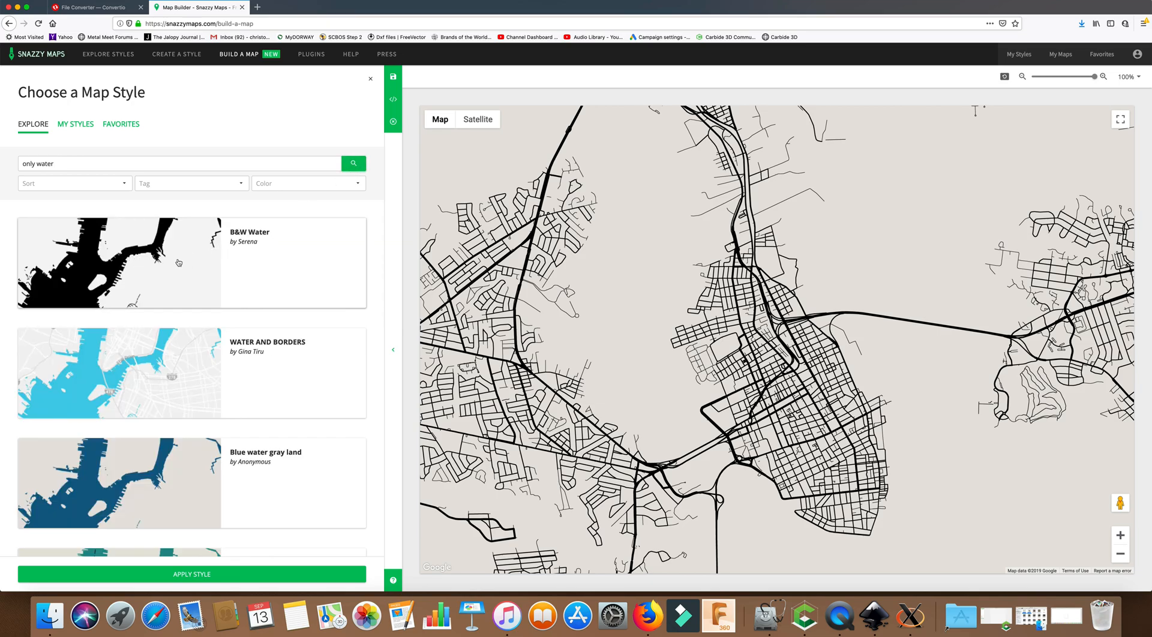
{"action": "left_click", "coordinate": [178, 262]}
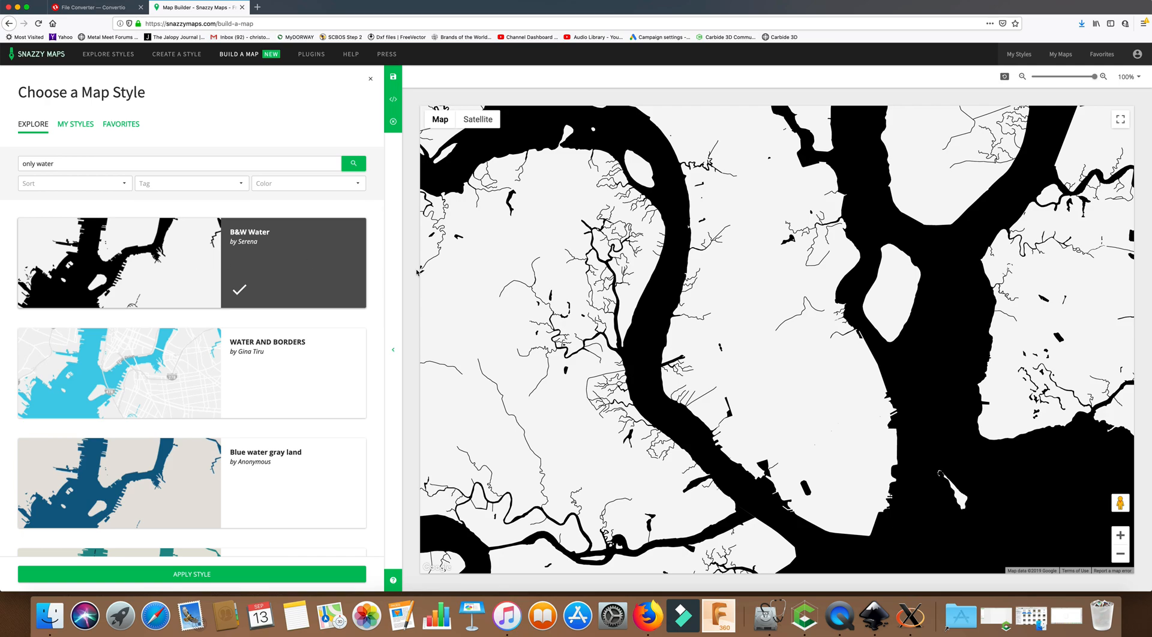
Capture a browser screenshot of just the black-and-white water map area and download it.
{"action": "right_click", "coordinate": [289, 276]}
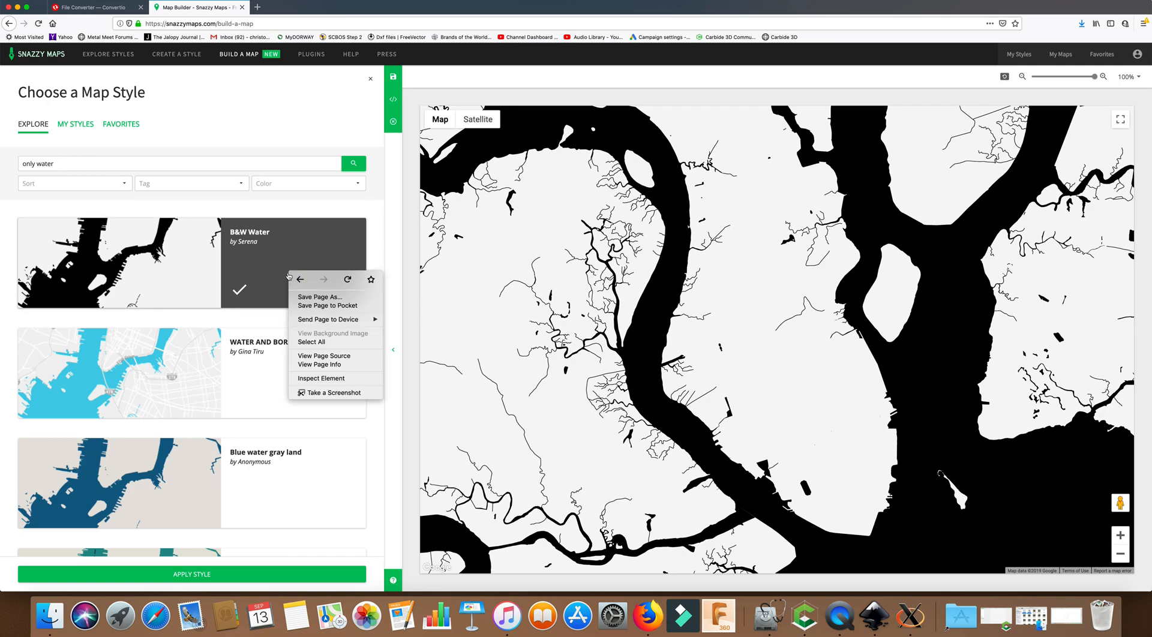
{"action": "left_click", "coordinate": [330, 393]}
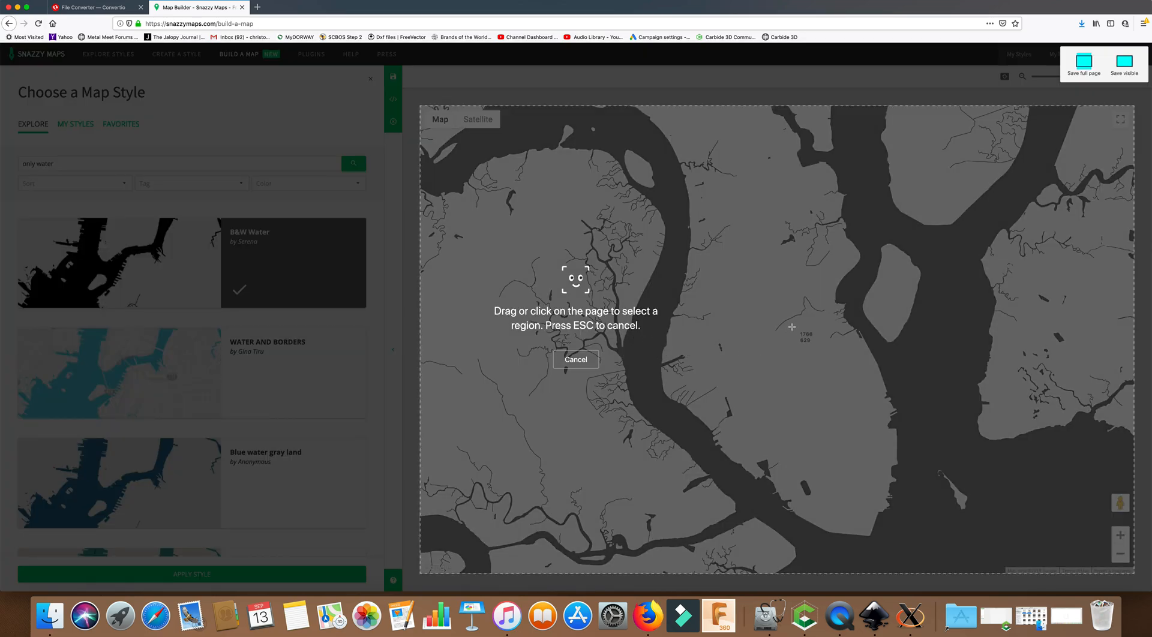
{"action": "left_click", "coordinate": [795, 341]}
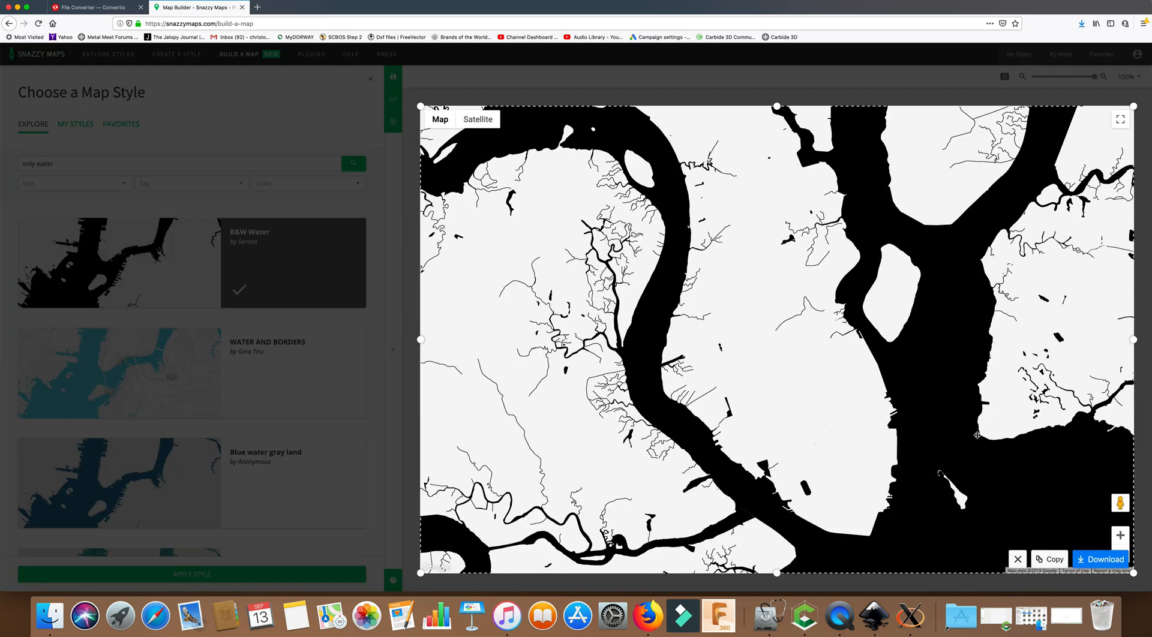
{"action": "left_click", "coordinate": [1102, 559]}
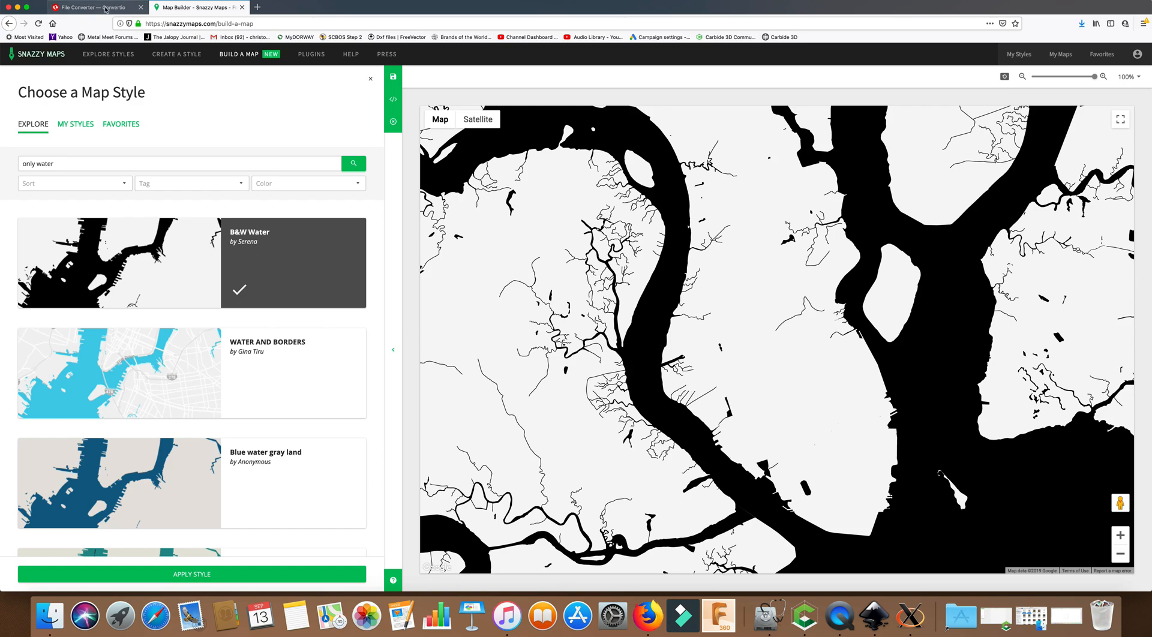
Switch to Convertio and add the two map screenshots from the Downloads folder to the file converter.
{"action": "left_click", "coordinate": [86, 9]}
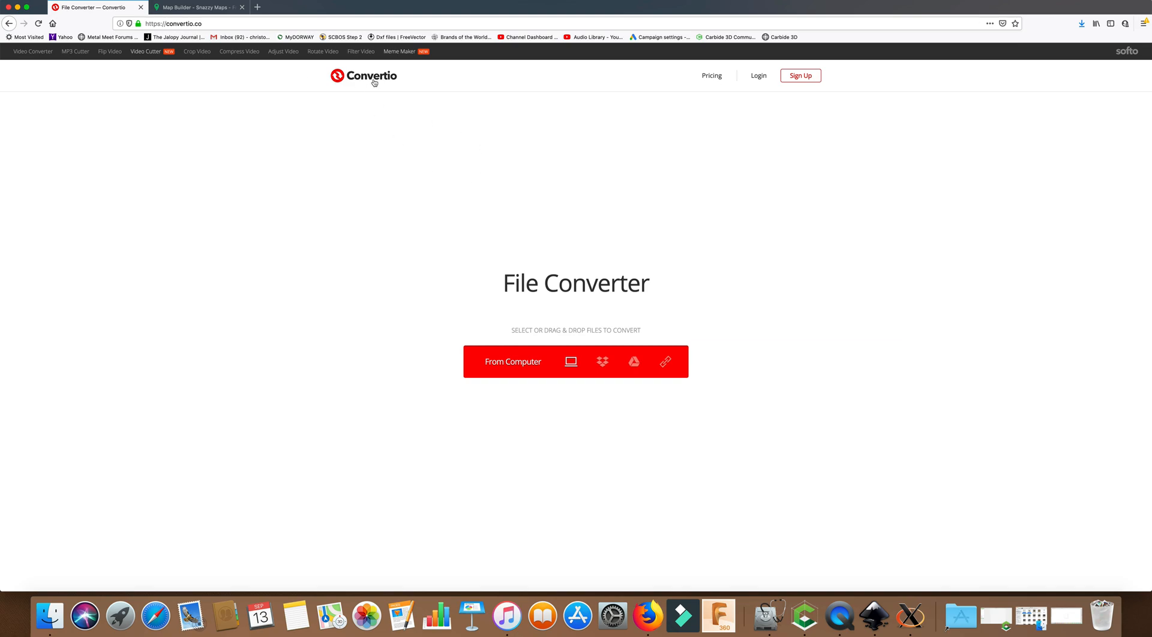
{"action": "left_click", "coordinate": [51, 615]}
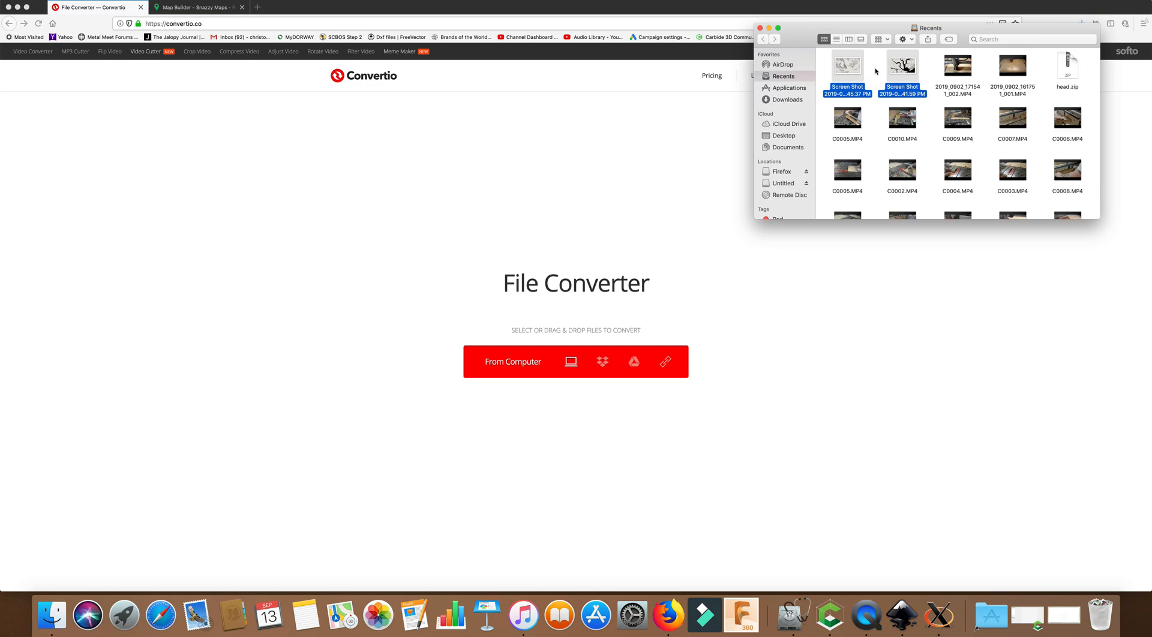
{"action": "left_click", "coordinate": [791, 100]}
{"action": "left_click", "coordinate": [855, 107]}
{"action": "left_click", "coordinate": [854, 114], "text": "shift"}
{"action": "left_click_drag", "start_coordinate": [874, 108], "coordinate": [545, 292]}
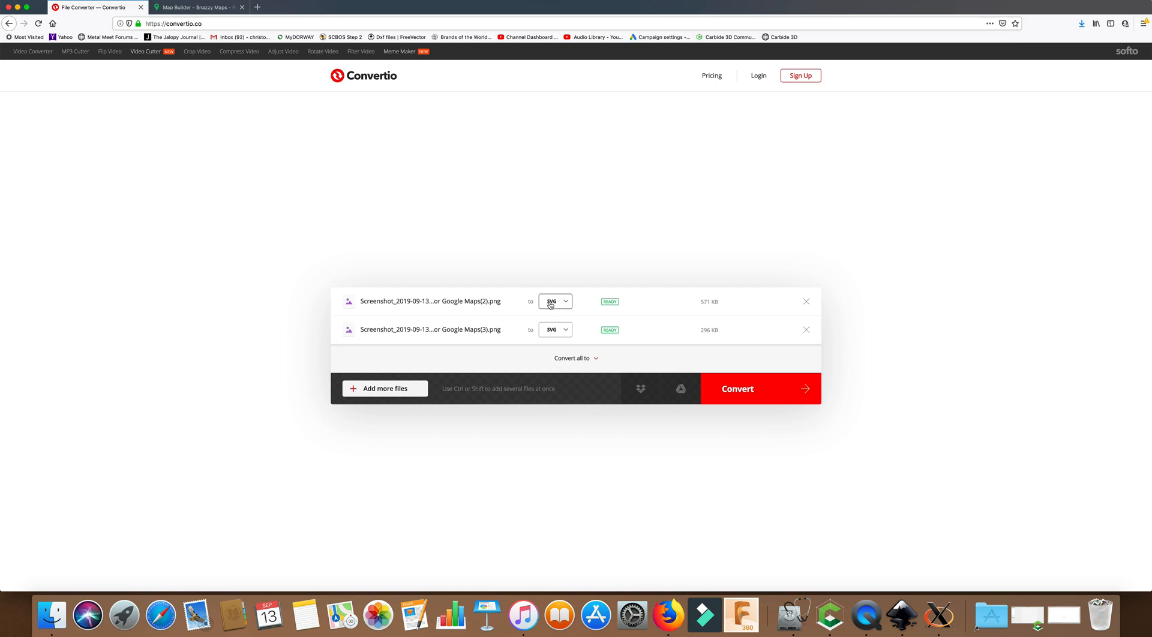
Convert both map screenshots to SVG and save the two converted files.
{"action": "left_click", "coordinate": [740, 388]}
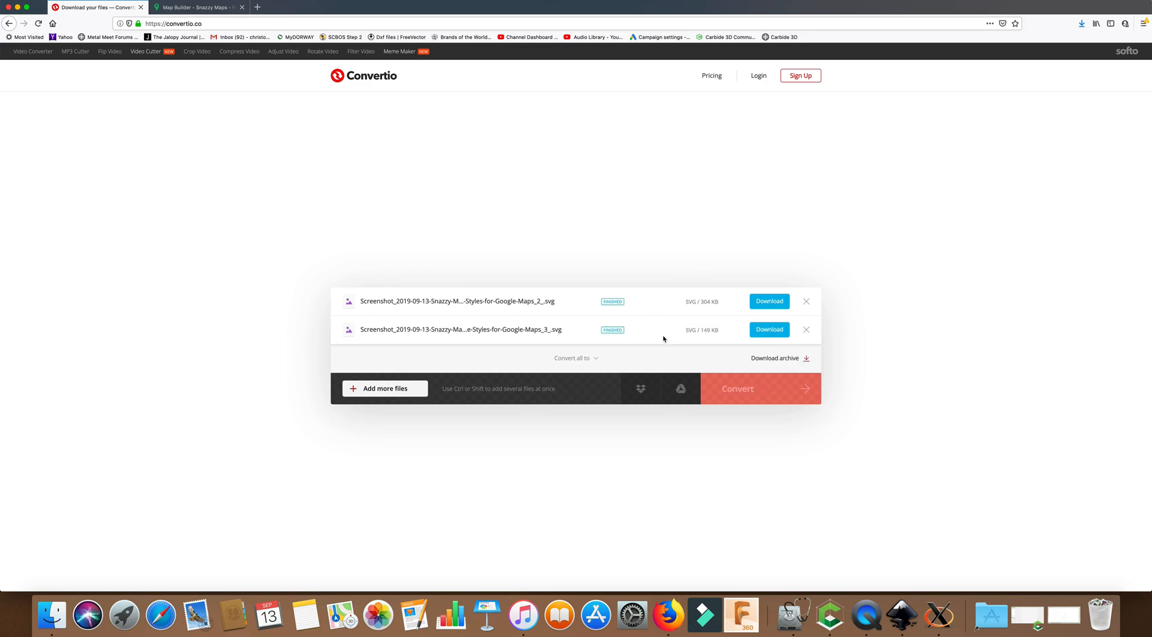
{"action": "left_click", "coordinate": [770, 302]}
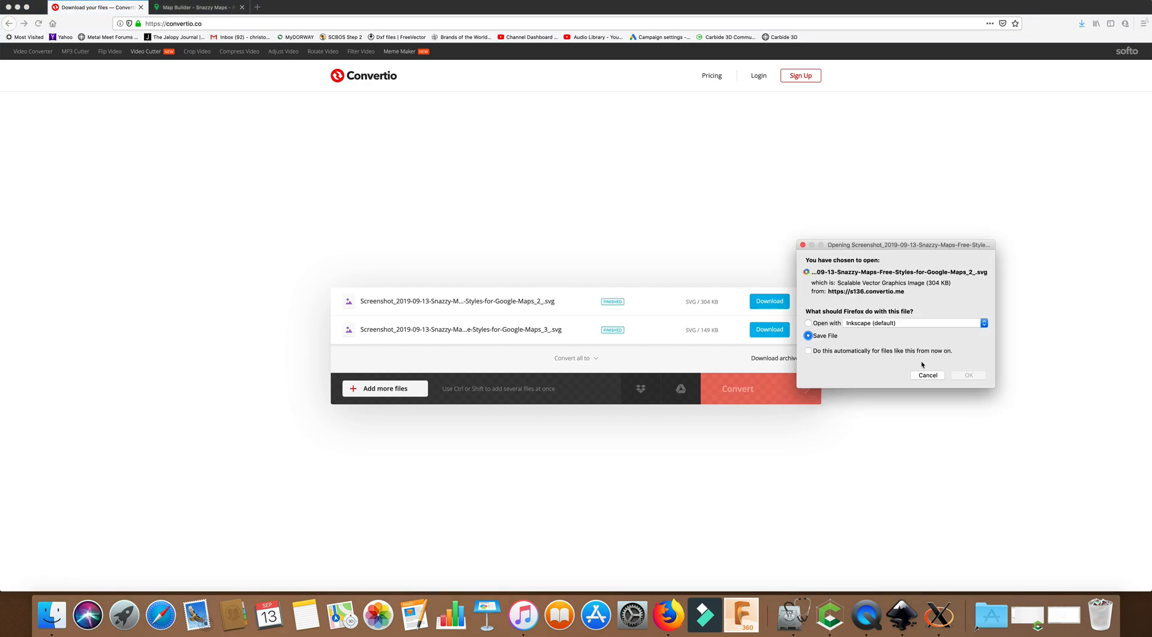
{"action": "left_click", "coordinate": [964, 377]}
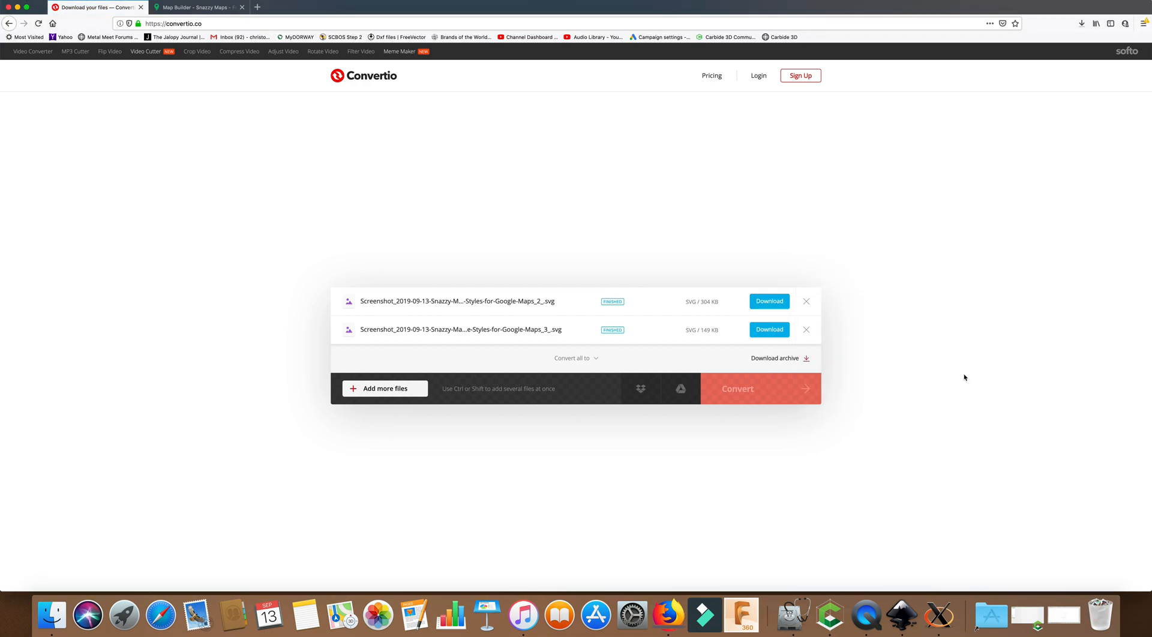
{"action": "left_click", "coordinate": [768, 330]}
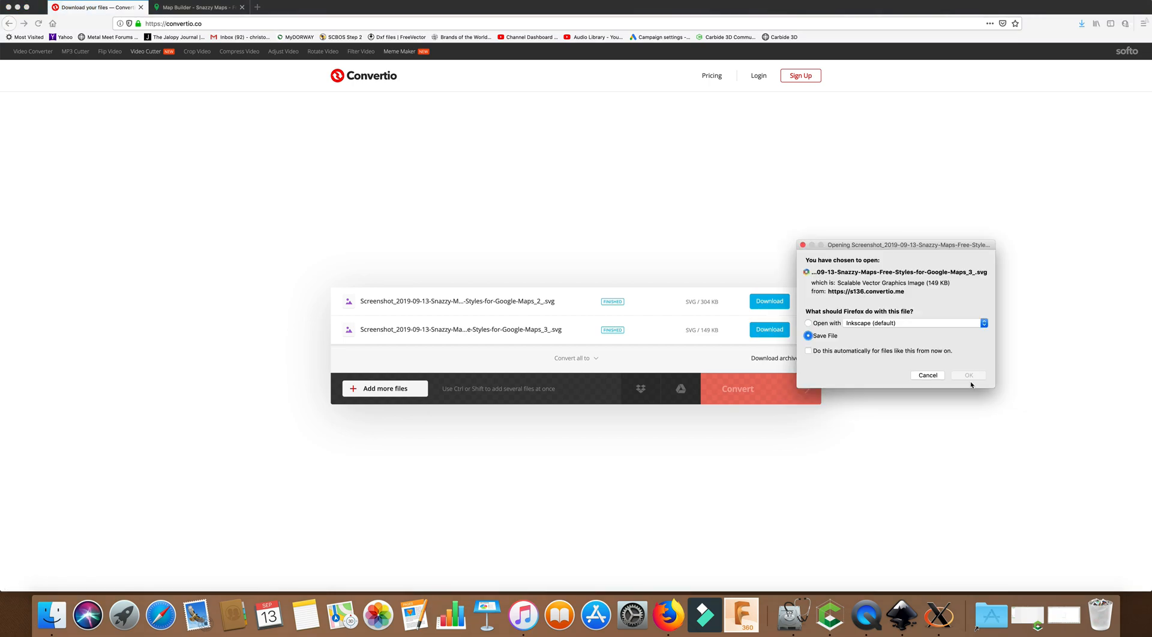
{"action": "left_click", "coordinate": [970, 376]}
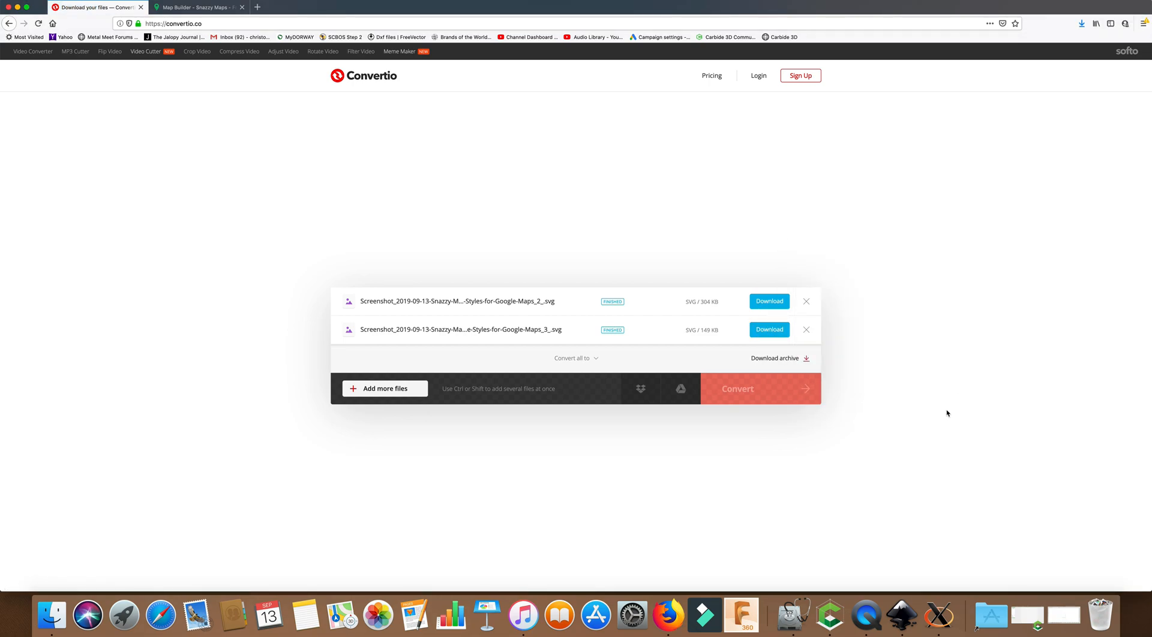
Switch to Inkscape and open the two newly converted Snazzy Maps SVG screenshots from the Downloads folder together.
{"action": "left_click", "coordinate": [903, 615]}
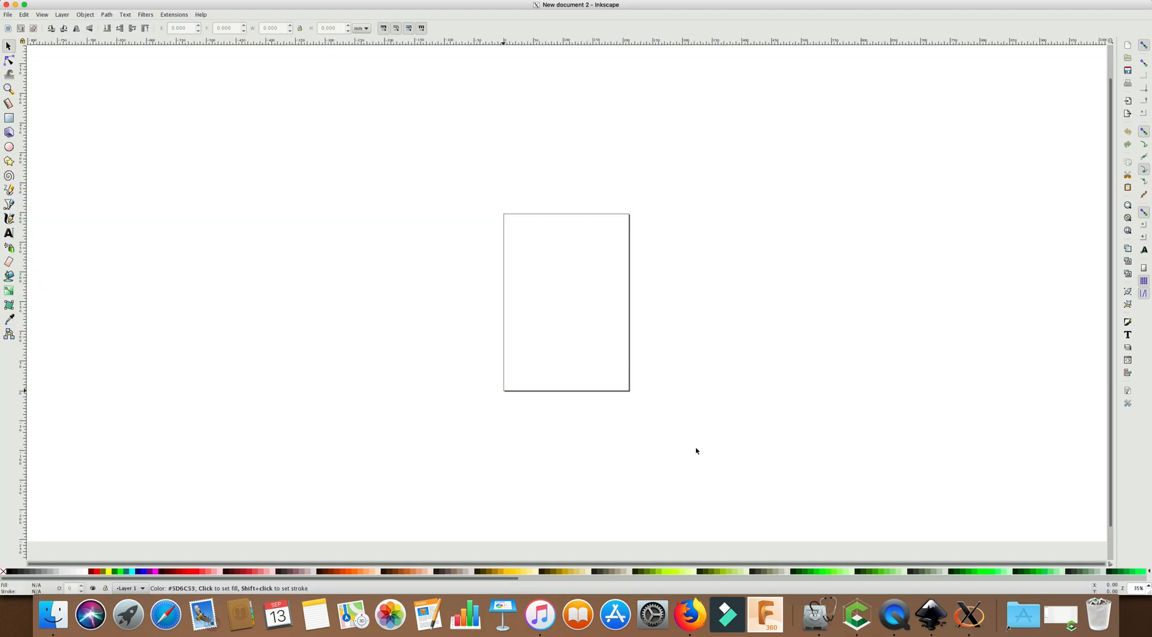
{"action": "left_click", "coordinate": [8, 15]}
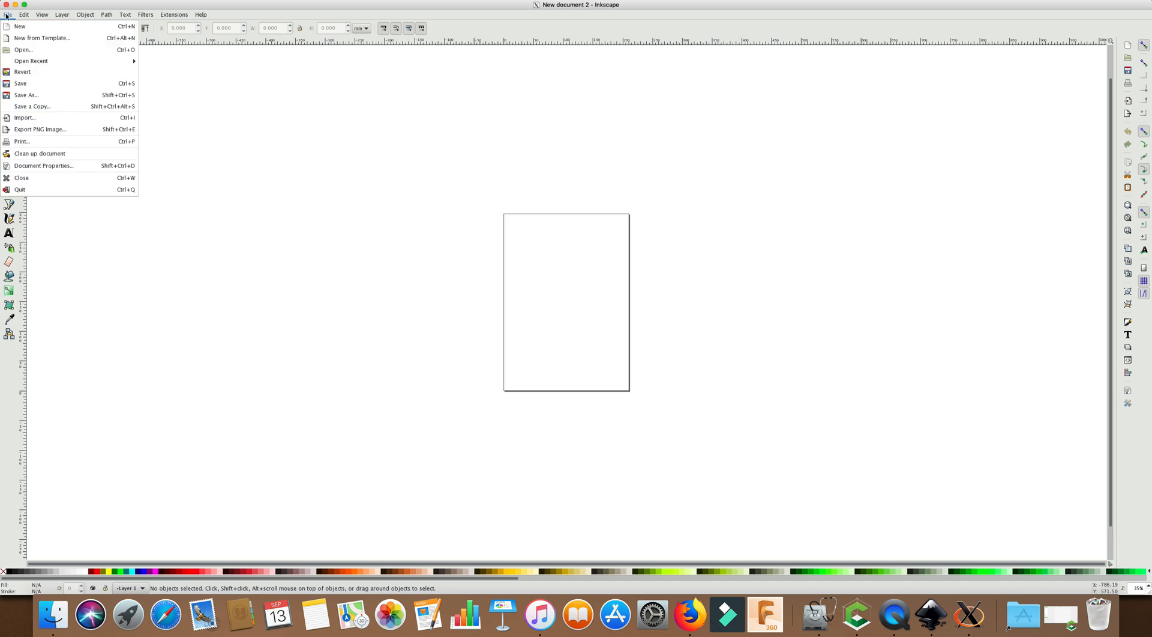
{"action": "left_click", "coordinate": [33, 53]}
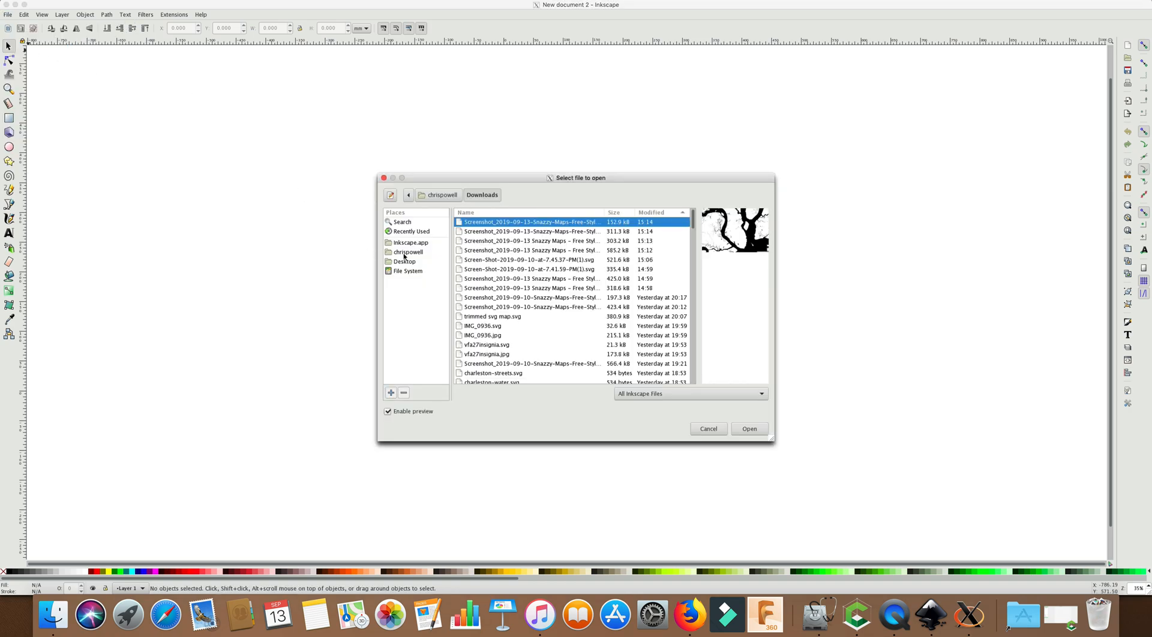
{"action": "left_click", "coordinate": [497, 233], "text": "shift"}
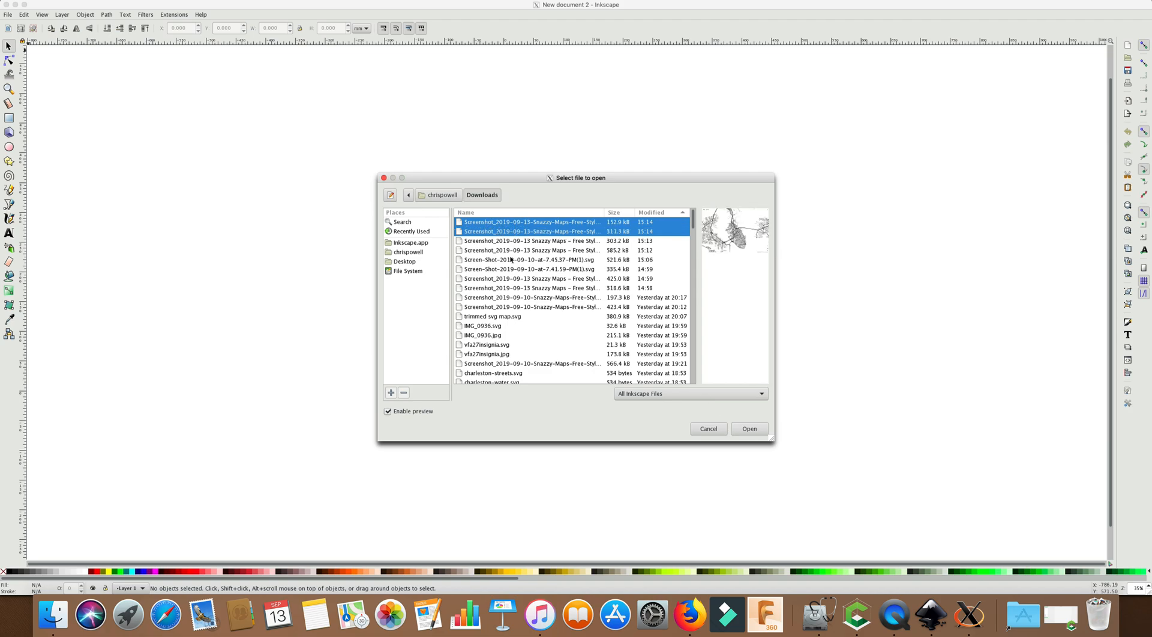
{"action": "left_click", "coordinate": [495, 225], "text": "ctrl"}
{"action": "left_click", "coordinate": [495, 224]}
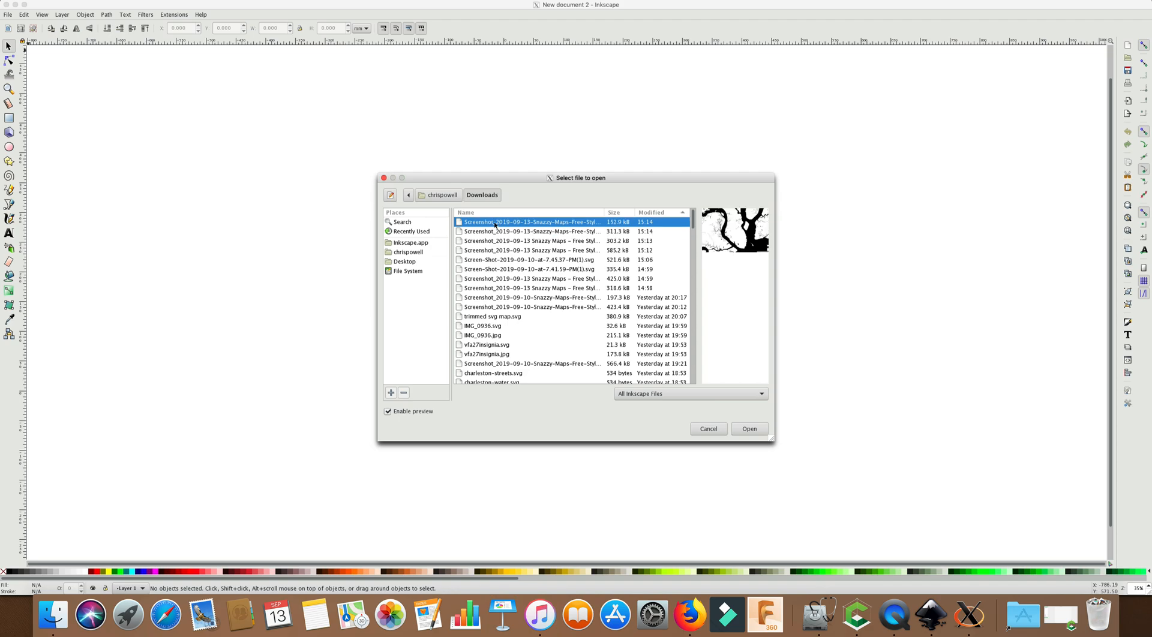
{"action": "left_click", "coordinate": [489, 230]}
{"action": "left_click", "coordinate": [489, 225]}
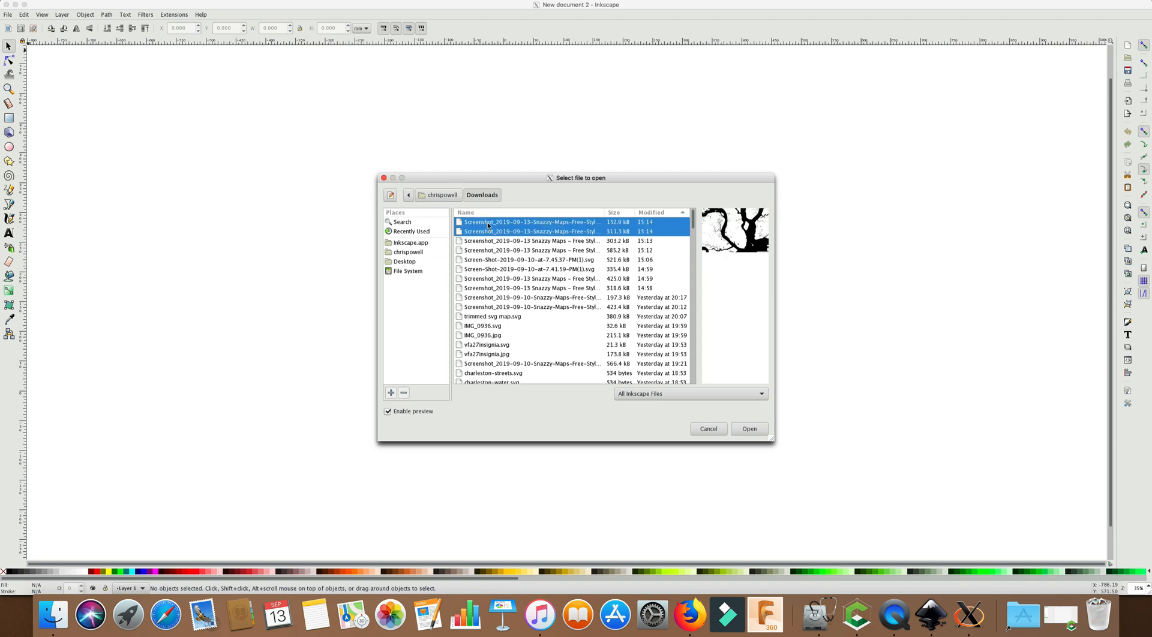
{"action": "left_click", "coordinate": [749, 429]}
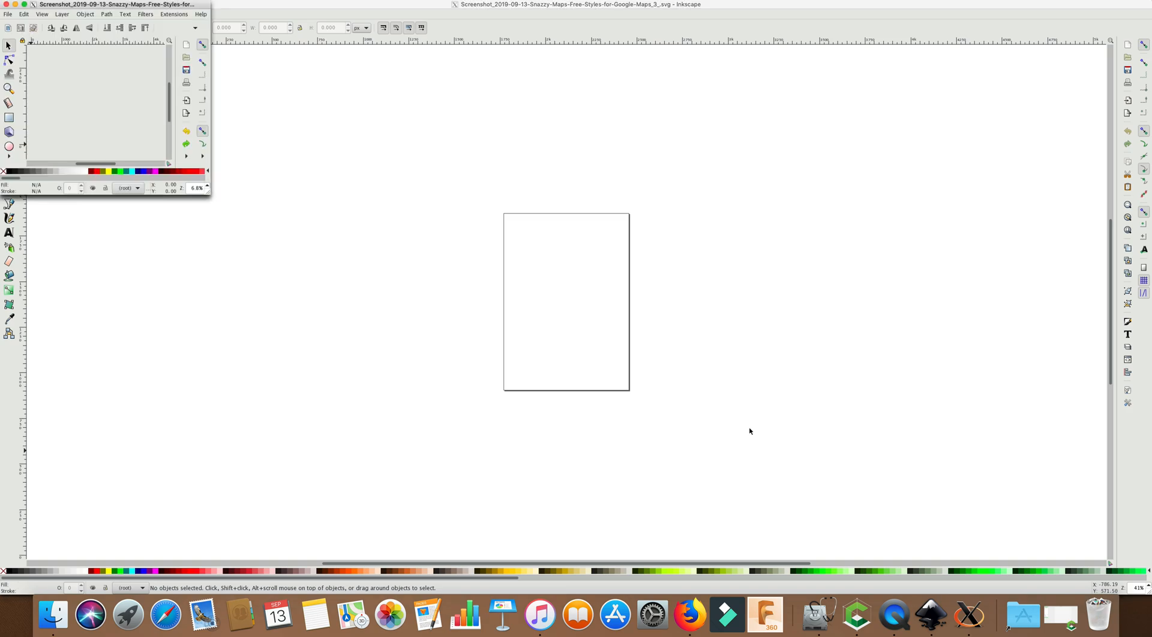
Maximize the document window of the roads map and inspect its converted streets up close.
{"action": "left_click_drag", "start_coordinate": [210, 194], "coordinate": [285, 279]}
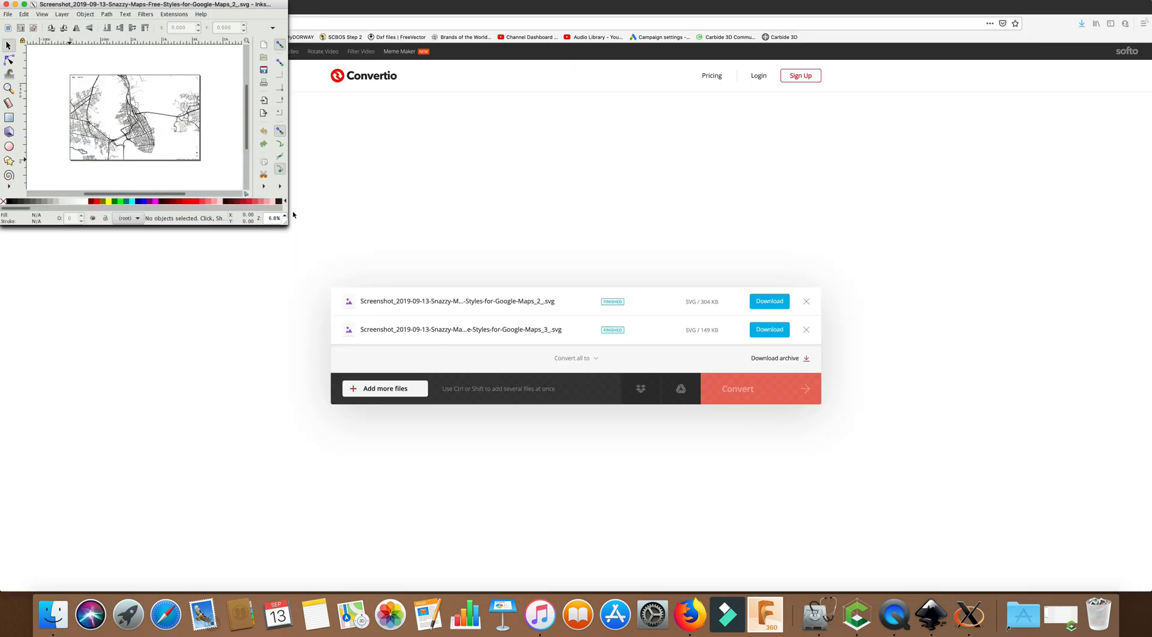
{"action": "left_click", "coordinate": [23, 4]}
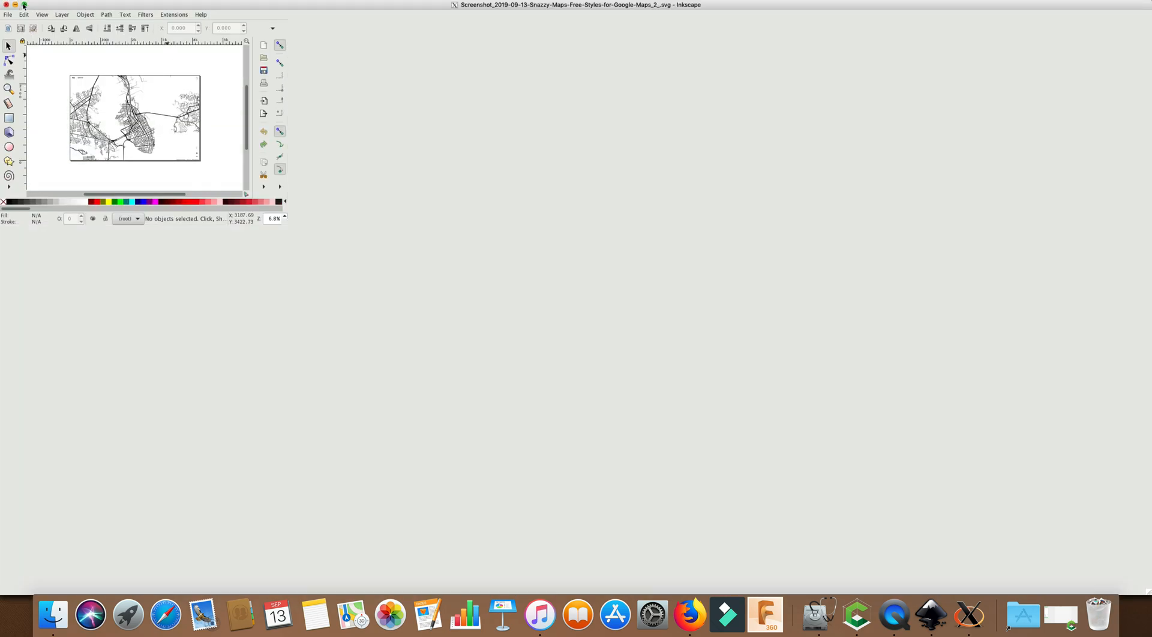
{"action": "scroll", "coordinate": [581, 315], "scroll_direction": "down", "scroll_amount": 5}
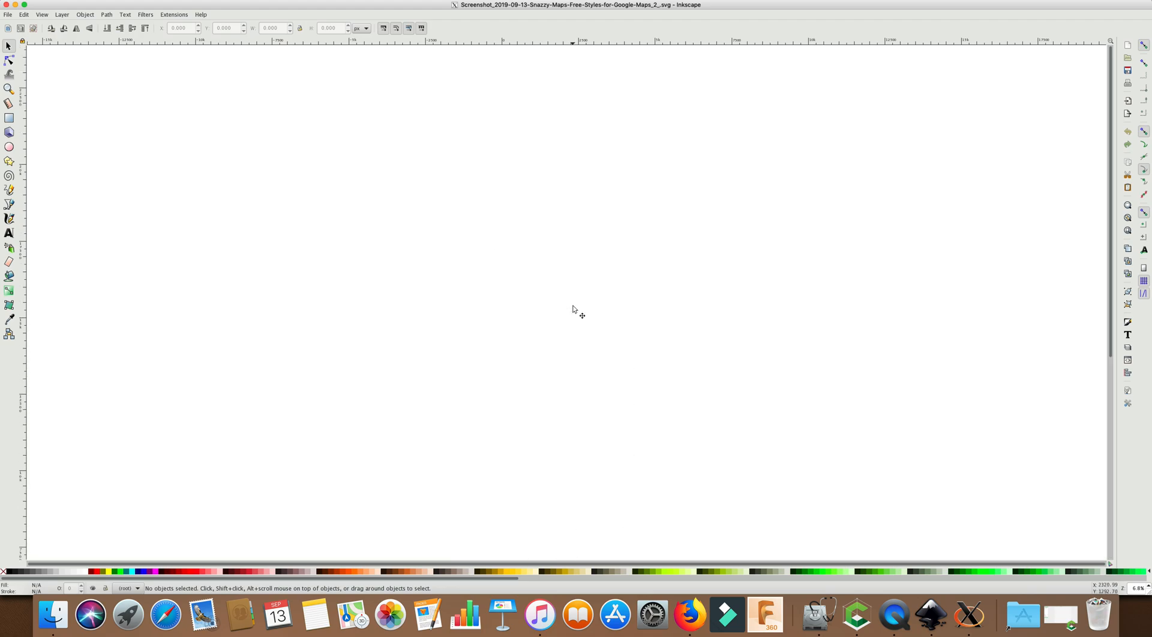
{"action": "scroll", "coordinate": [573, 308], "scroll_direction": "up", "scroll_amount": 5}
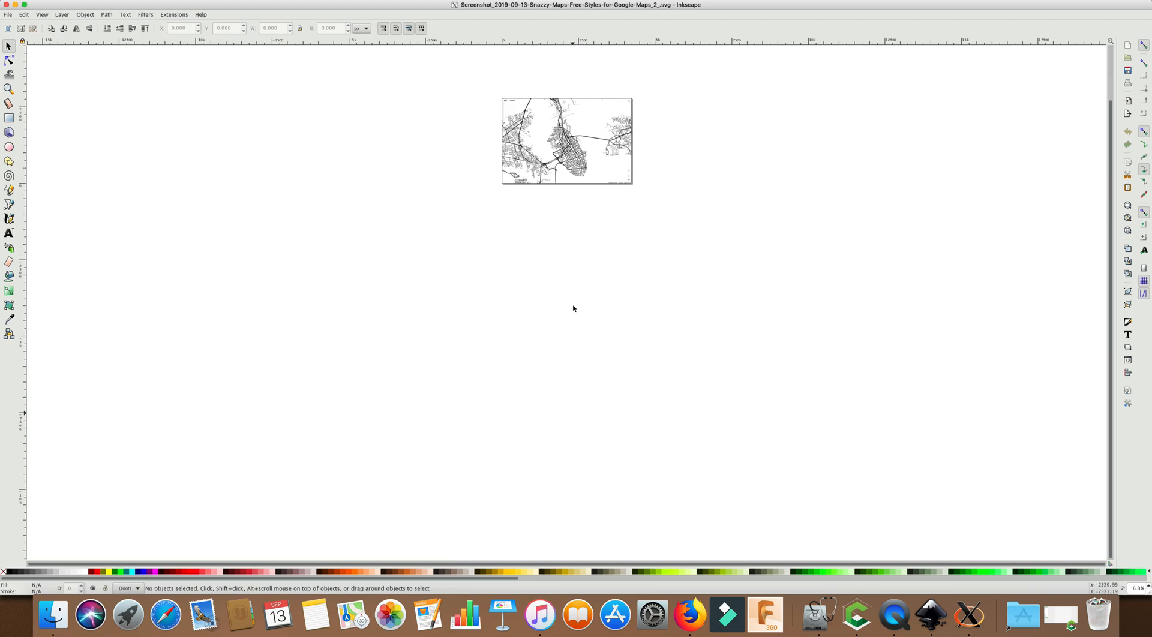
{"action": "scroll", "coordinate": [569, 304], "scroll_direction": "up", "scroll_amount": 3, "text": "ctrl"}
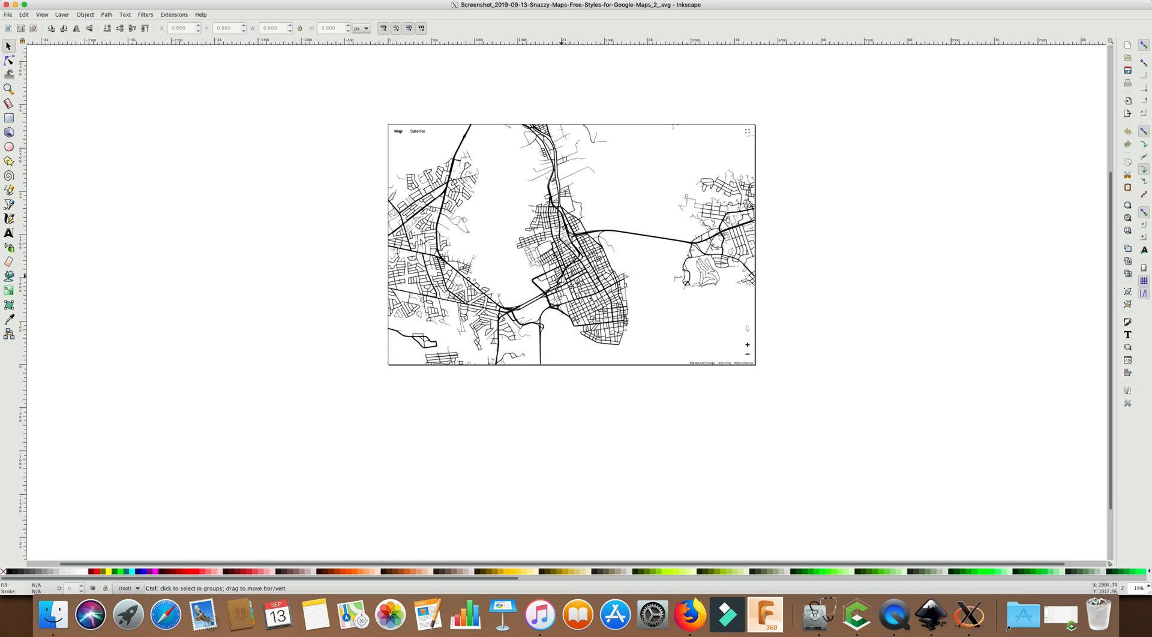
{"action": "scroll", "coordinate": [562, 276], "scroll_direction": "up", "scroll_amount": 3, "text": "ctrl"}
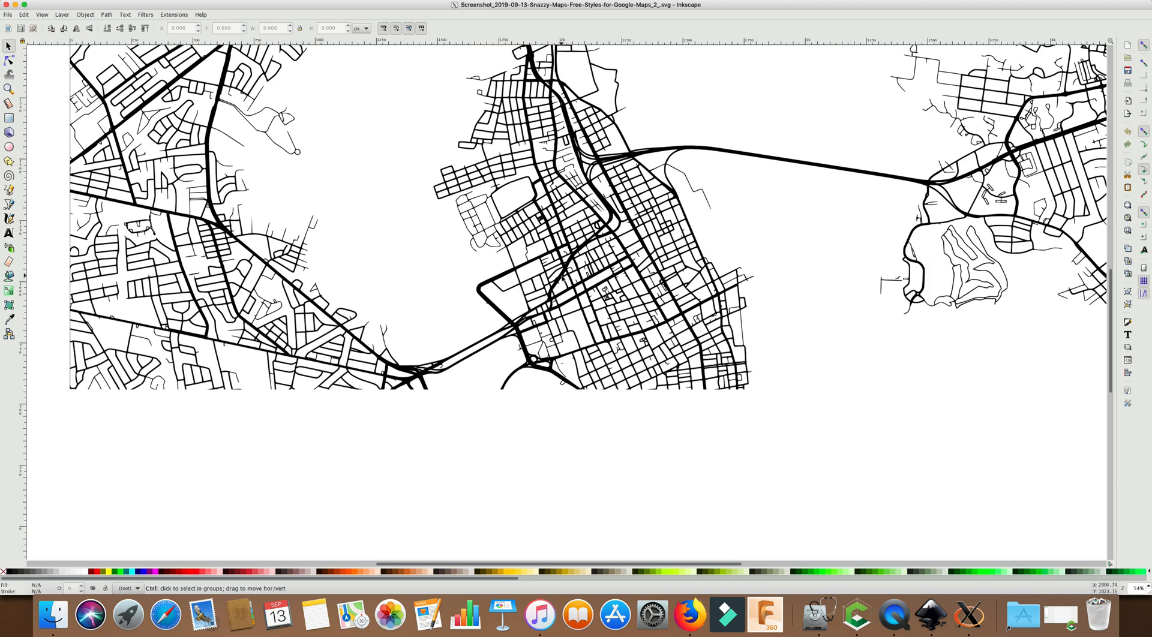
{"action": "scroll", "coordinate": [568, 277], "scroll_direction": "down", "scroll_amount": 2, "text": "ctrl"}
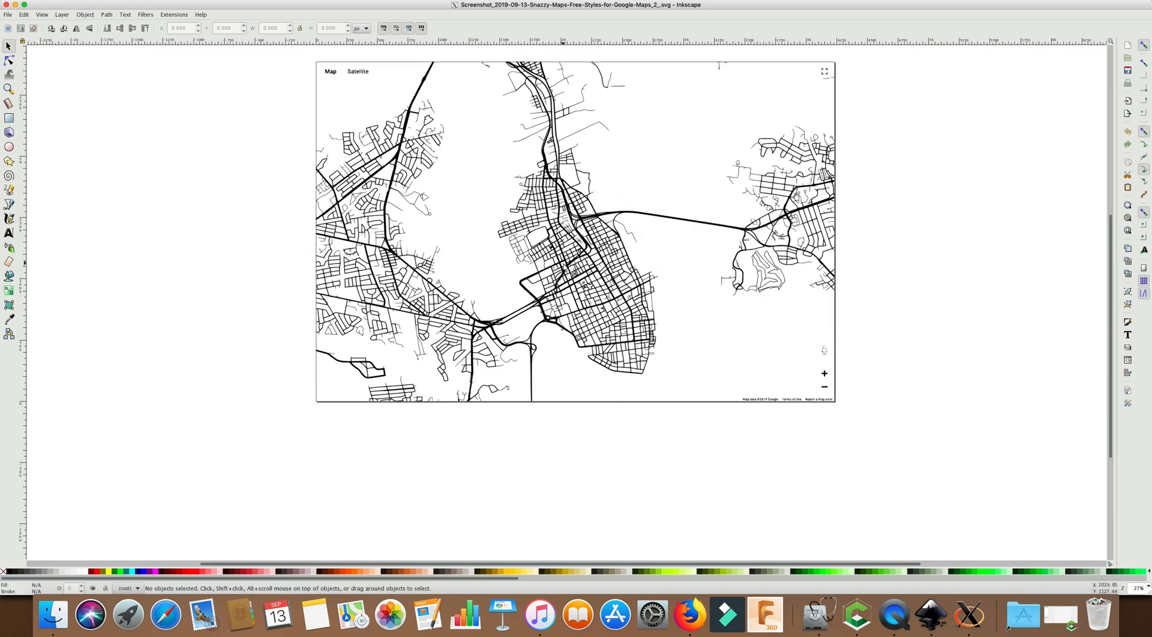
{"action": "scroll", "coordinate": [571, 274], "scroll_direction": "up", "scroll_amount": 3}
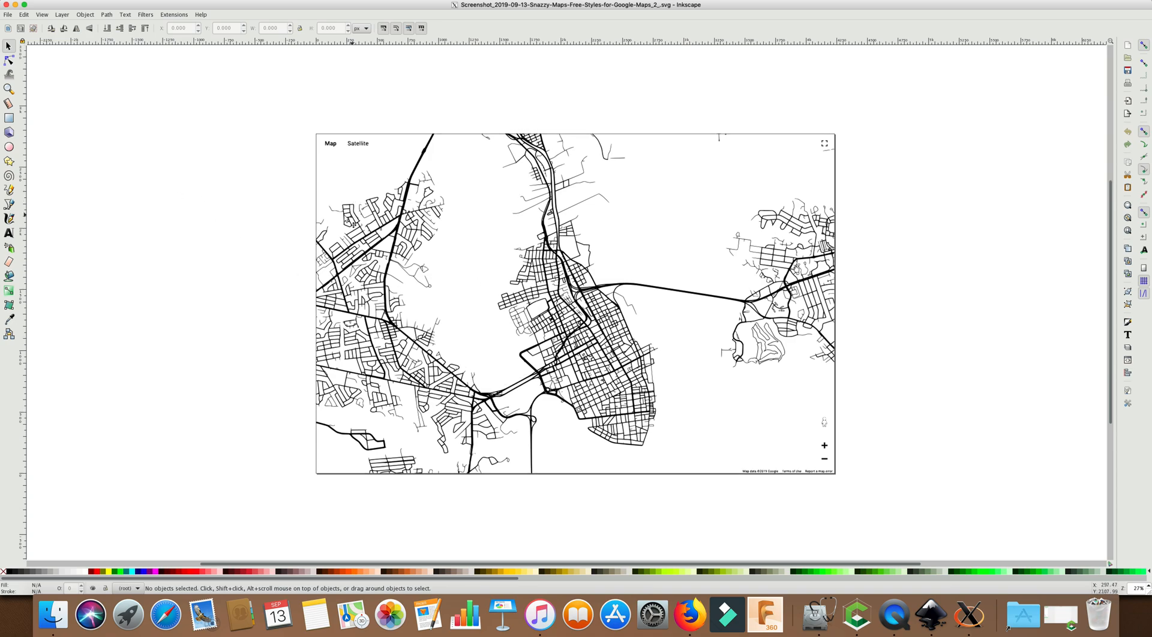
Ungroup the roads map and merge all its pieces into a single path with Union.
{"action": "left_click", "coordinate": [413, 265]}
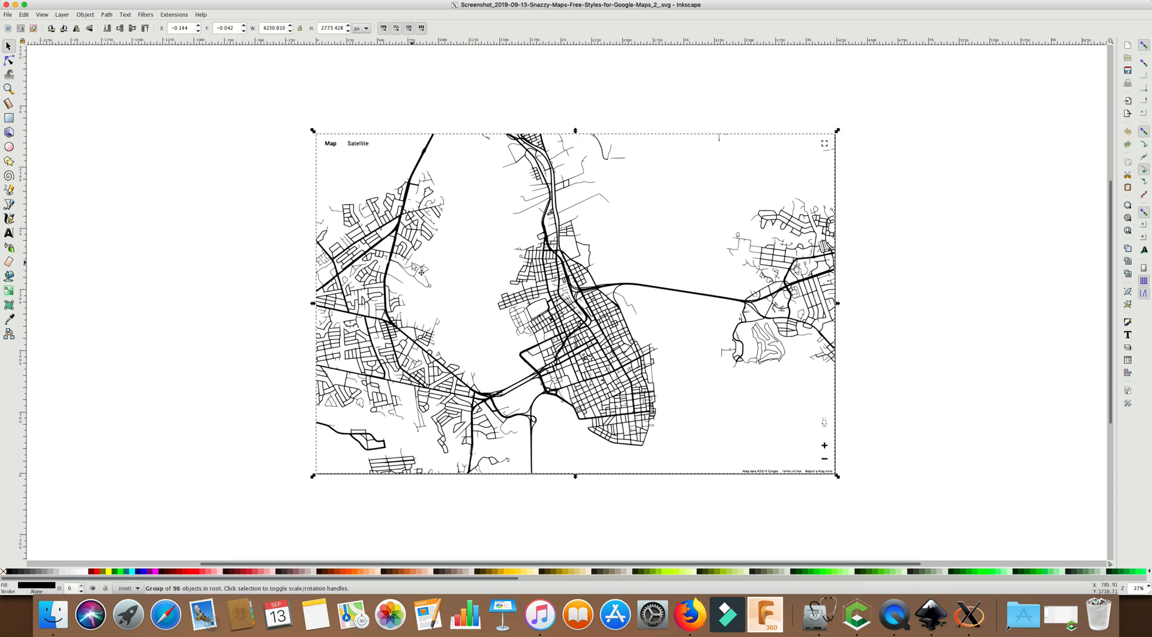
{"action": "left_click", "coordinate": [86, 14]}
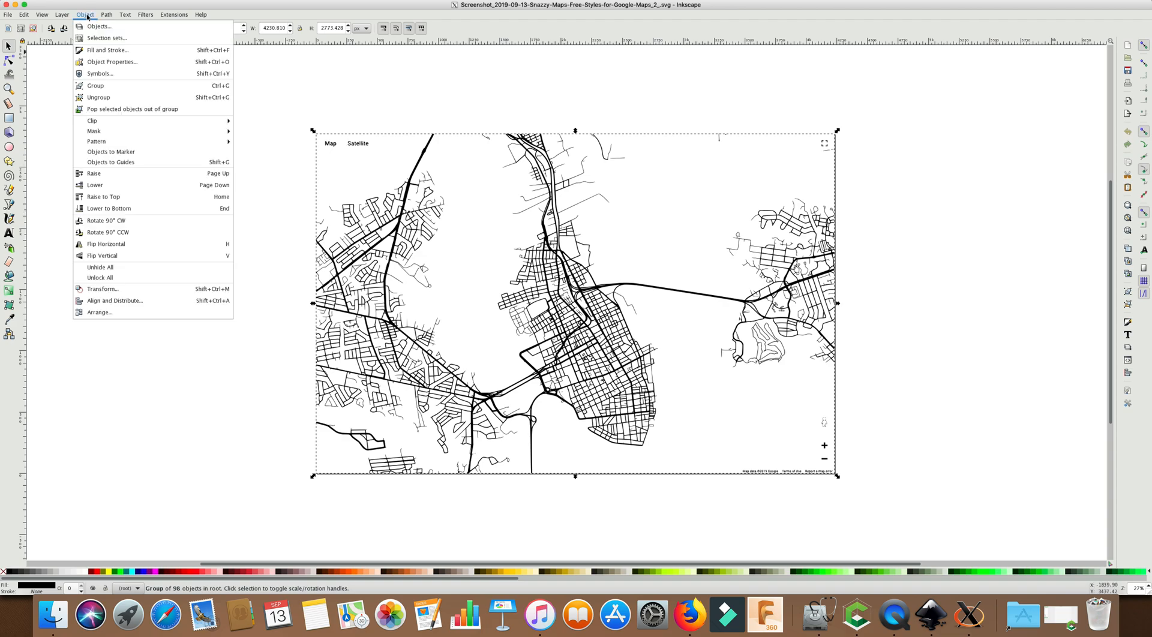
{"action": "left_click", "coordinate": [99, 99]}
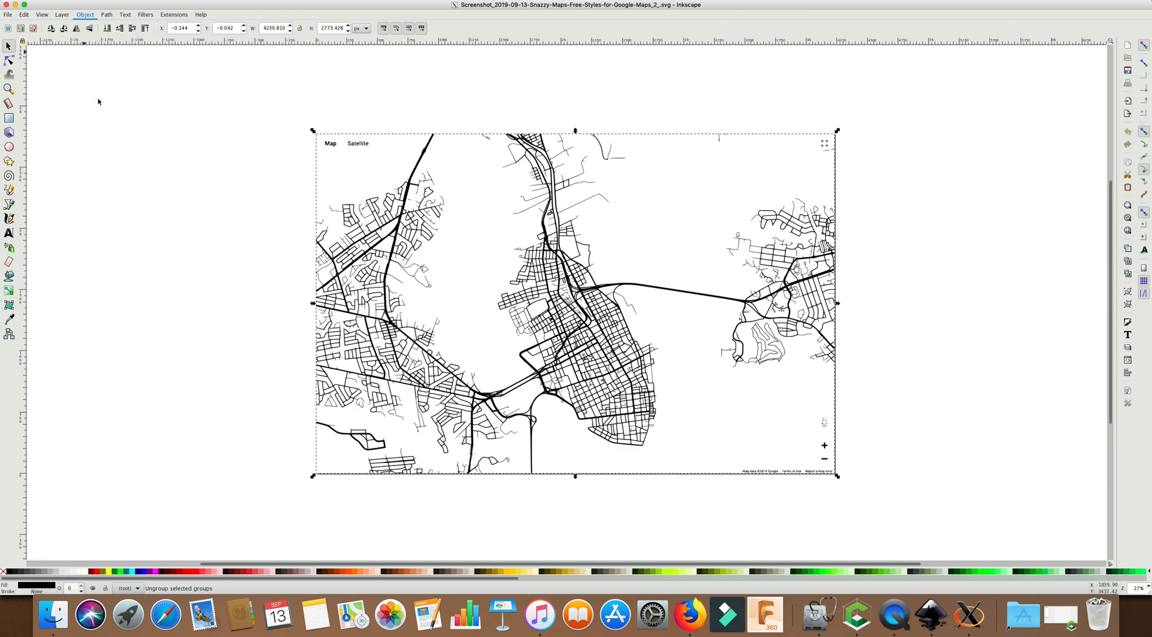
{"action": "left_click", "coordinate": [107, 15]}
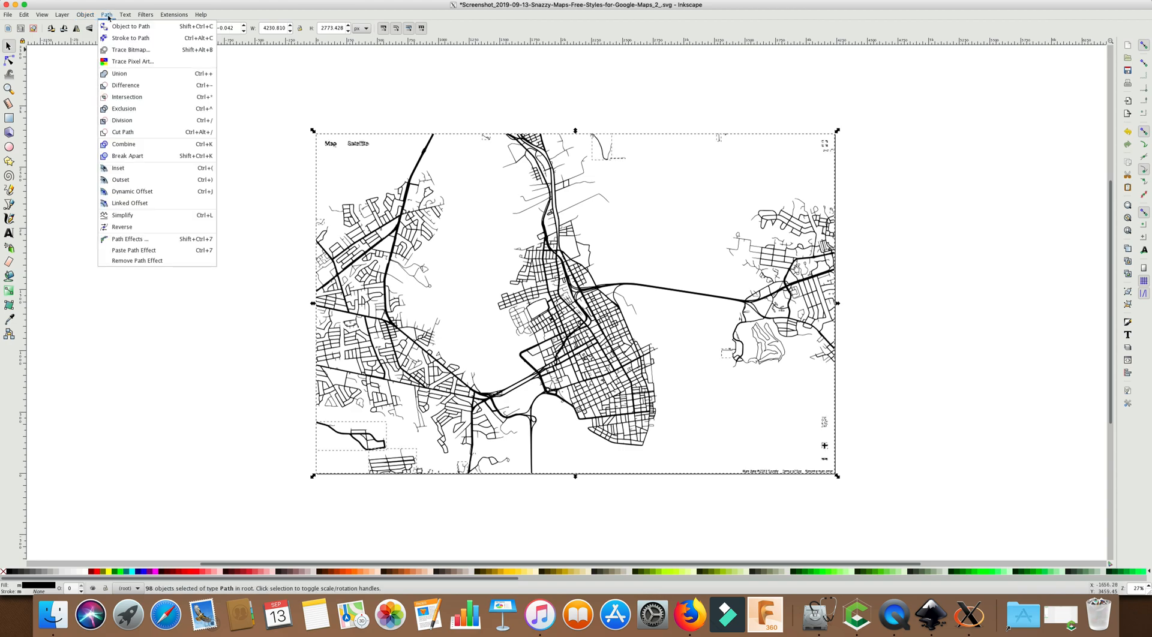
{"action": "left_click", "coordinate": [122, 73]}
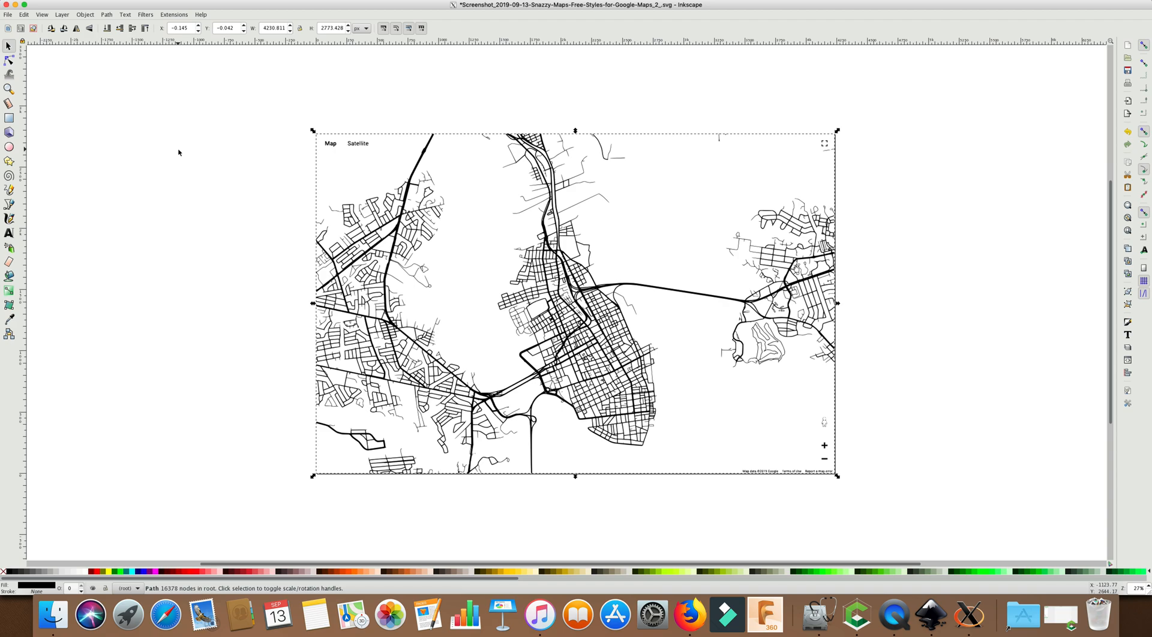
Draw an ellipse about 1847 by 1906 px over the central peninsula of the roads map.
{"action": "left_click", "coordinate": [9, 146]}
{"action": "left_click_drag", "start_coordinate": [507, 196], "coordinate": [500, 191]}
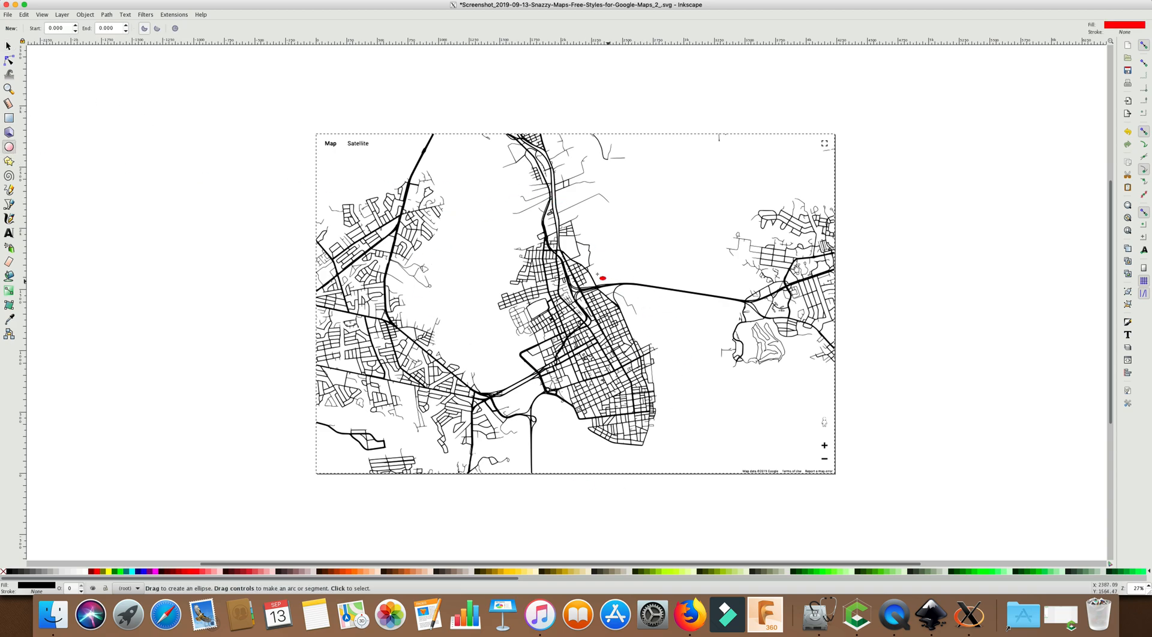
{"action": "left_click_drag", "start_coordinate": [470, 196], "coordinate": [697, 431]}
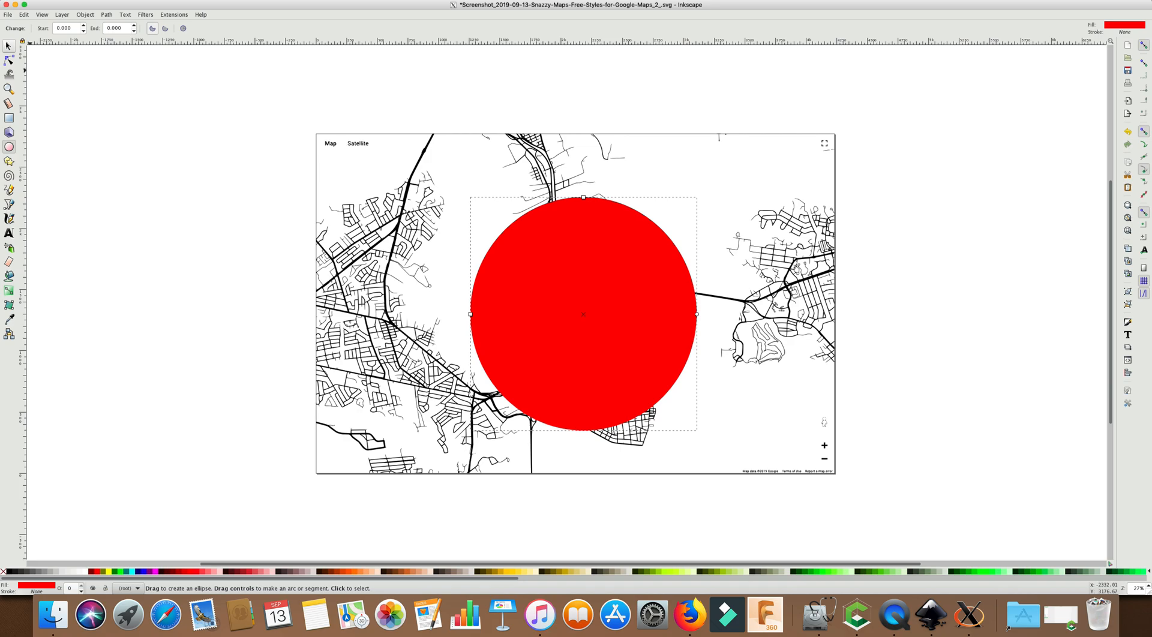
{"action": "left_click", "coordinate": [8, 46]}
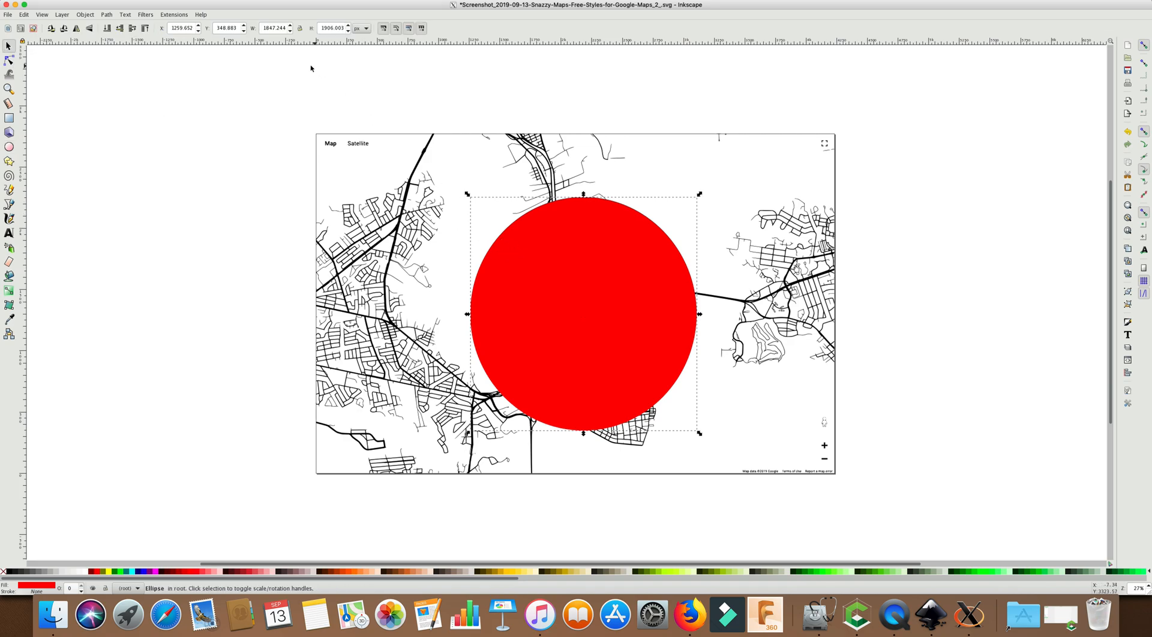
Switch the measurement unit to inches and set the ellipse's width and height to 28 in each.
{"action": "left_click", "coordinate": [362, 28]}
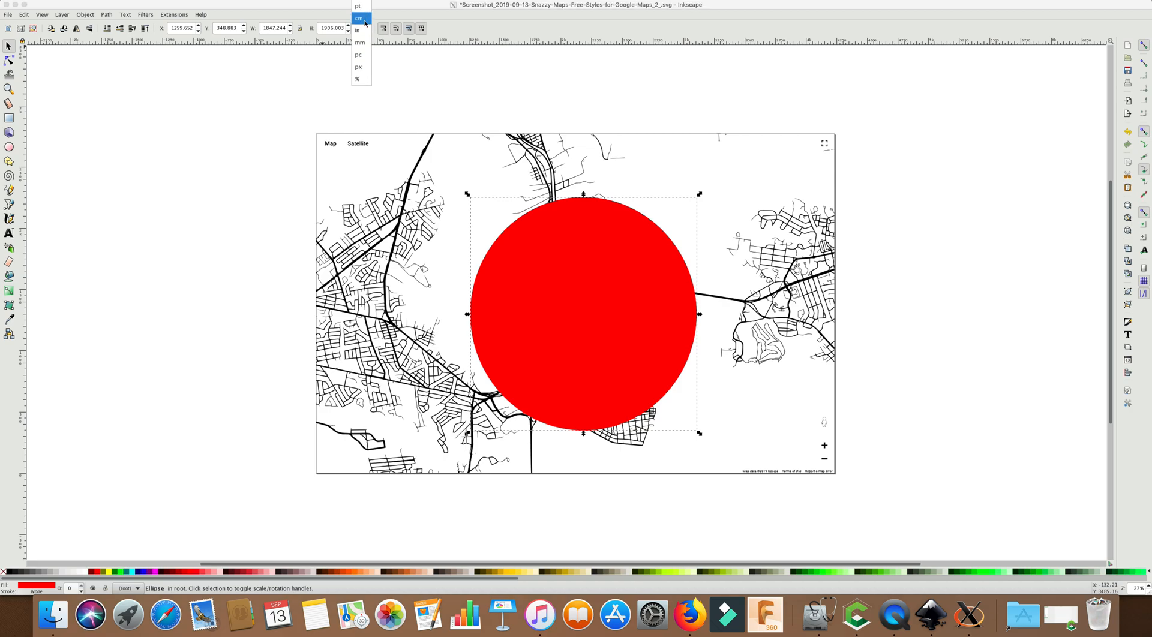
{"action": "left_click", "coordinate": [362, 31]}
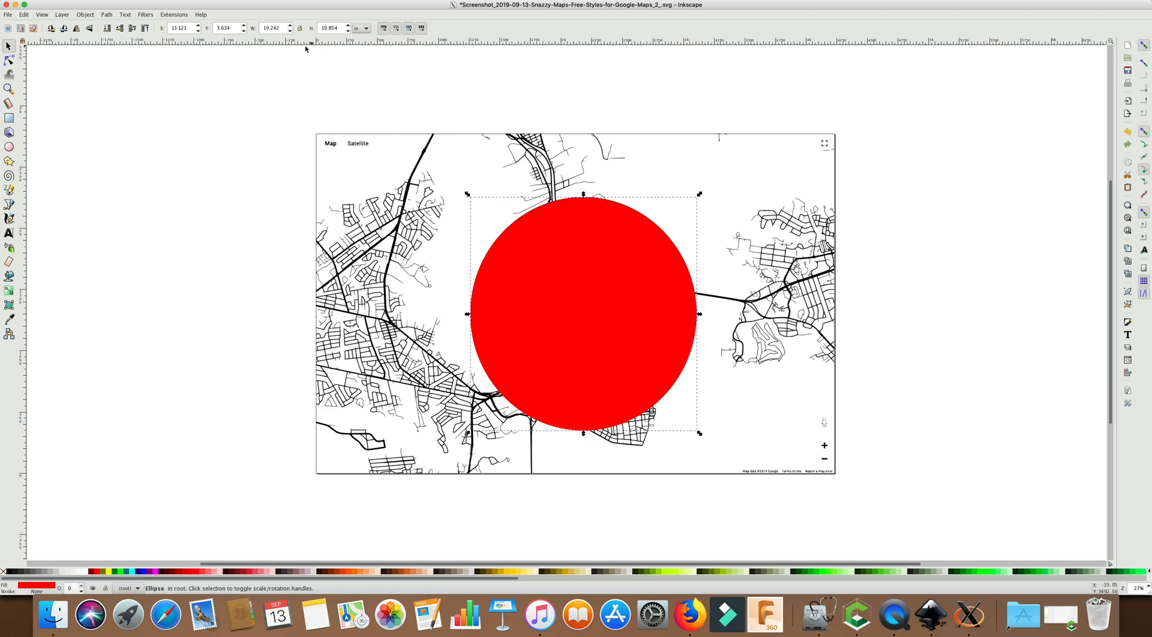
{"action": "double_click", "coordinate": [281, 29]}
{"action": "type", "text": "28"}
{"action": "key", "text": "Tab"}
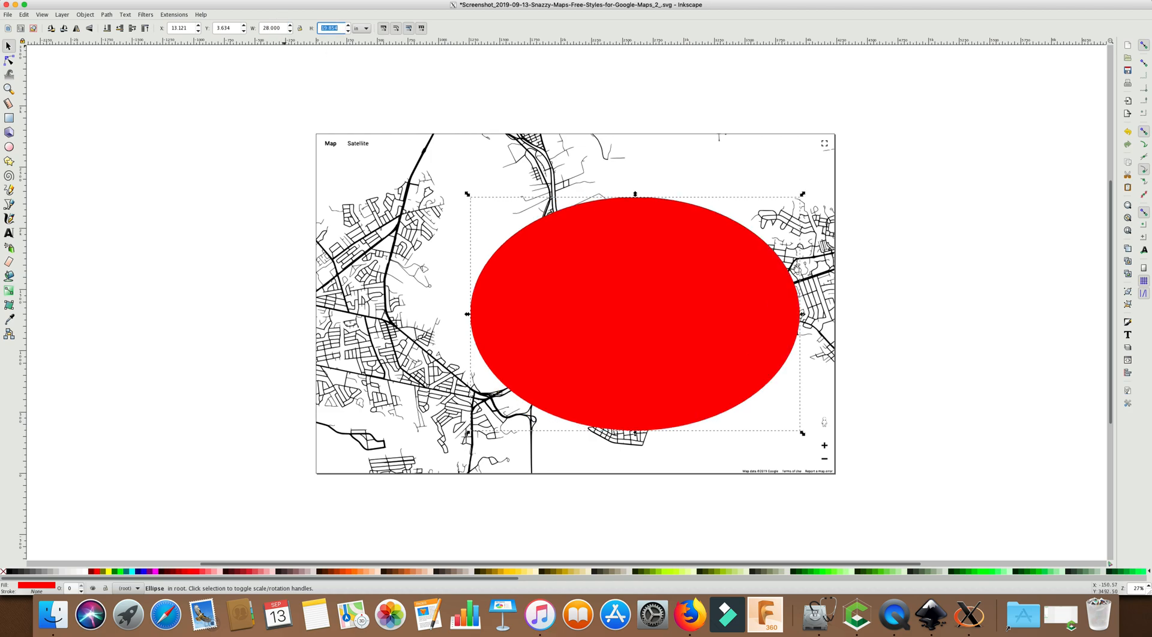
{"action": "type", "text": "28"}
{"action": "key", "text": "Return"}
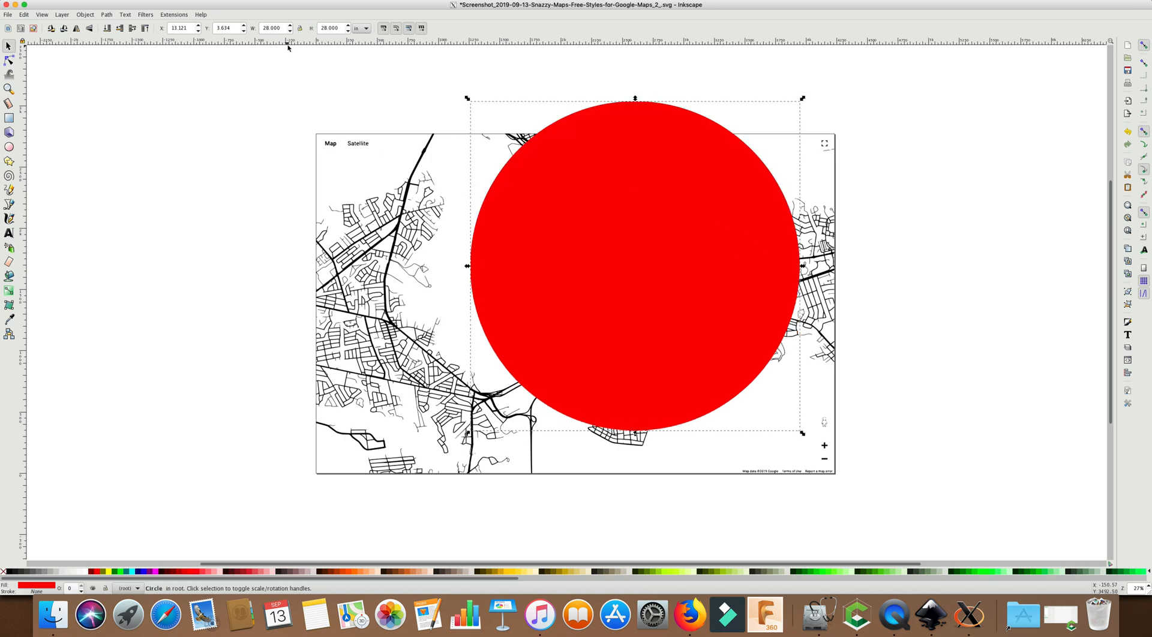
Centre the red circle over the roads map by placing it at X 8 in and Y 0.5 in.
{"action": "left_click_drag", "start_coordinate": [602, 241], "coordinate": [552, 274]}
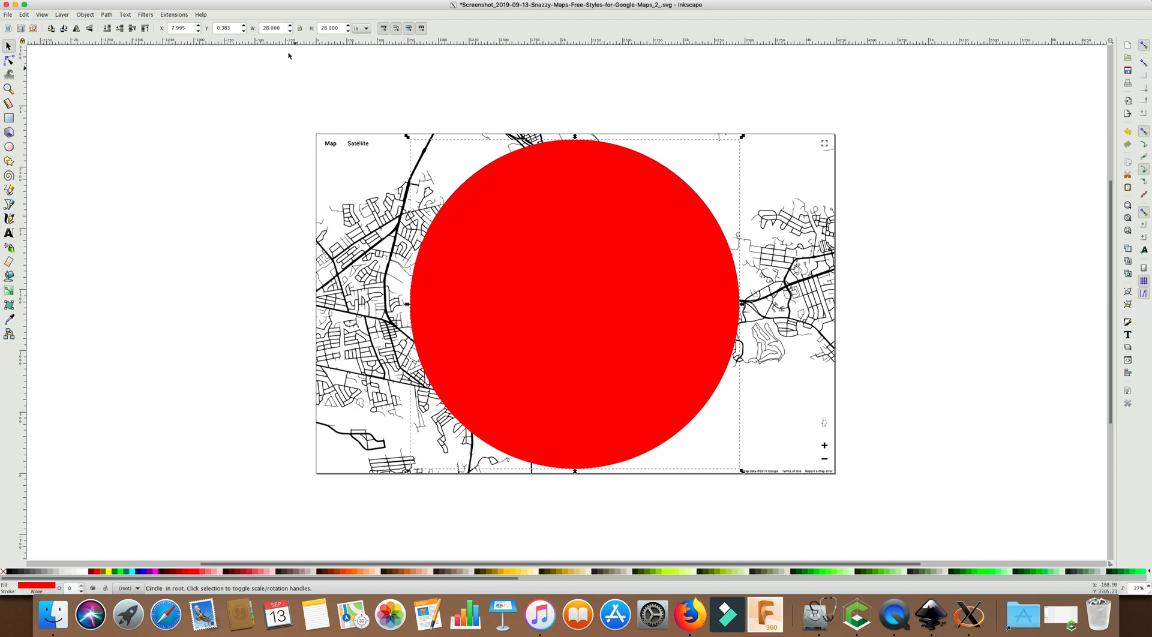
{"action": "double_click", "coordinate": [182, 28]}
{"action": "type", "text": "8"}
{"action": "key", "text": "Tab"}
{"action": "key", "text": "BackSpace"}
{"action": "key", "text": "Tab"}
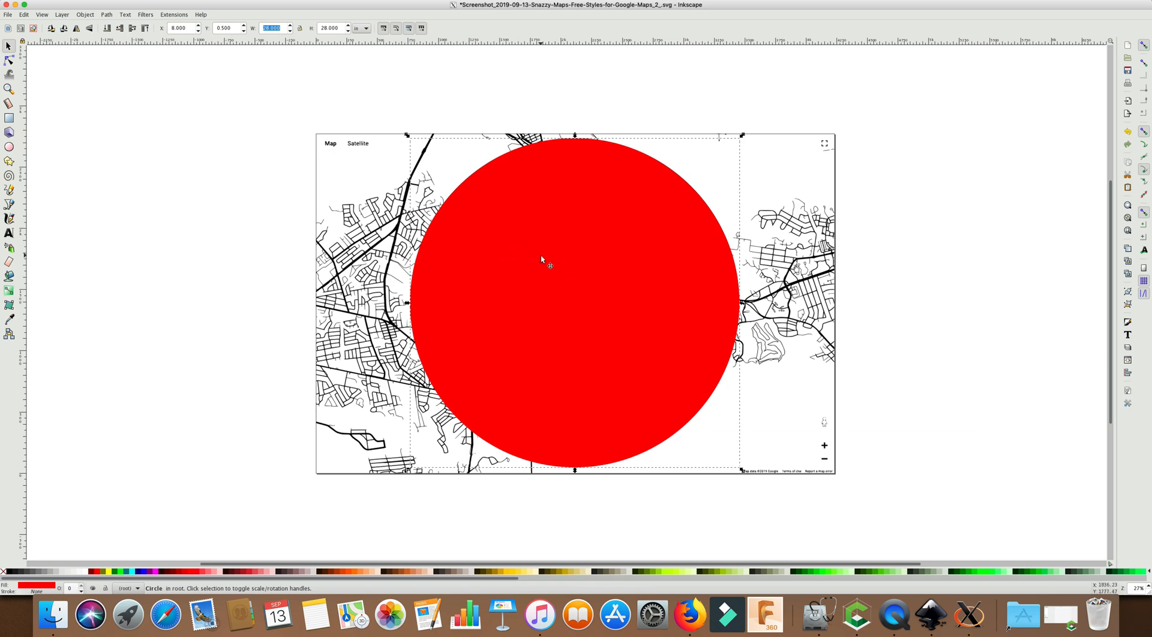
Trim the roads map to the circle by applying Intersection to the road path and the circle.
{"action": "left_click", "coordinate": [347, 259], "text": "shift"}
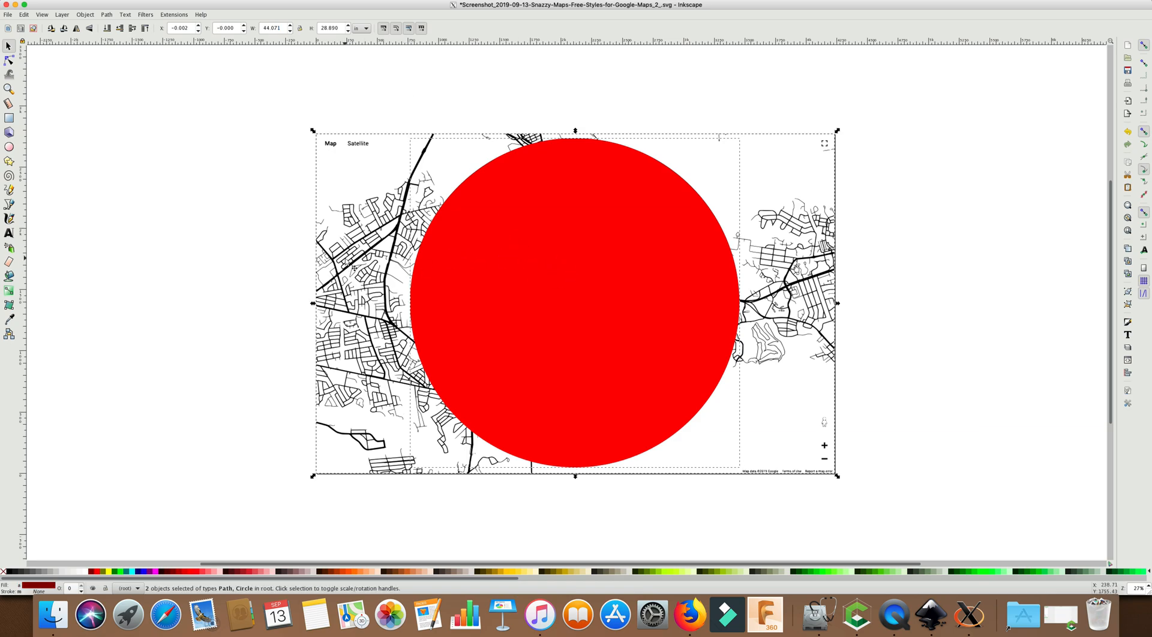
{"action": "left_click", "coordinate": [106, 15]}
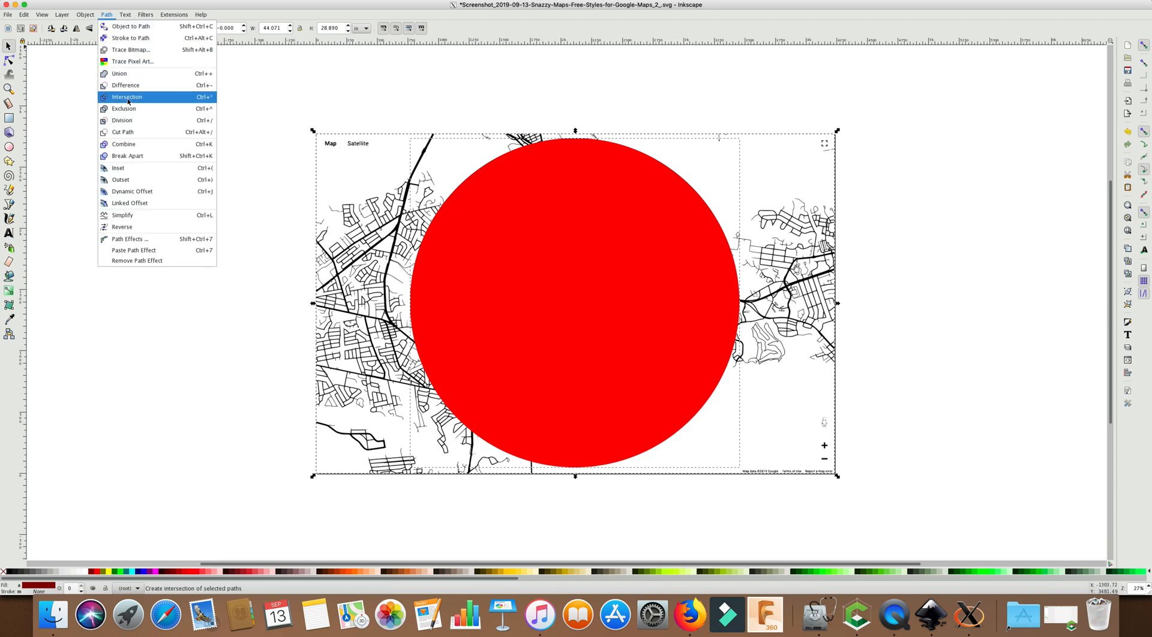
{"action": "left_click", "coordinate": [126, 98]}
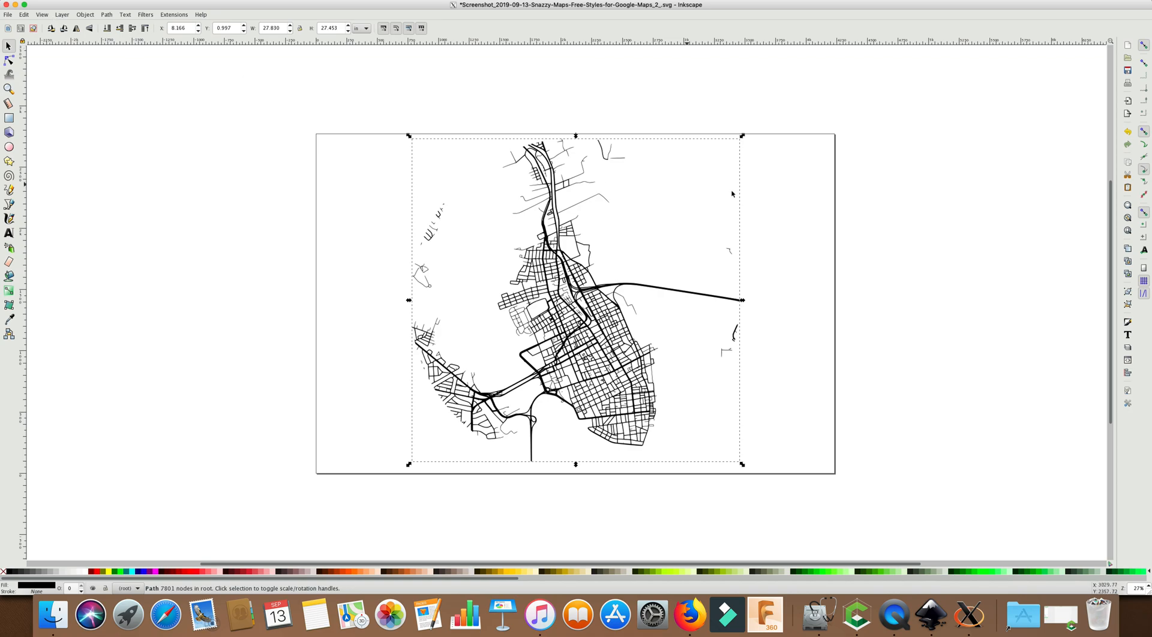
Resize the page to fit the trimmed circular roads map.
{"action": "left_click", "coordinate": [42, 15]}
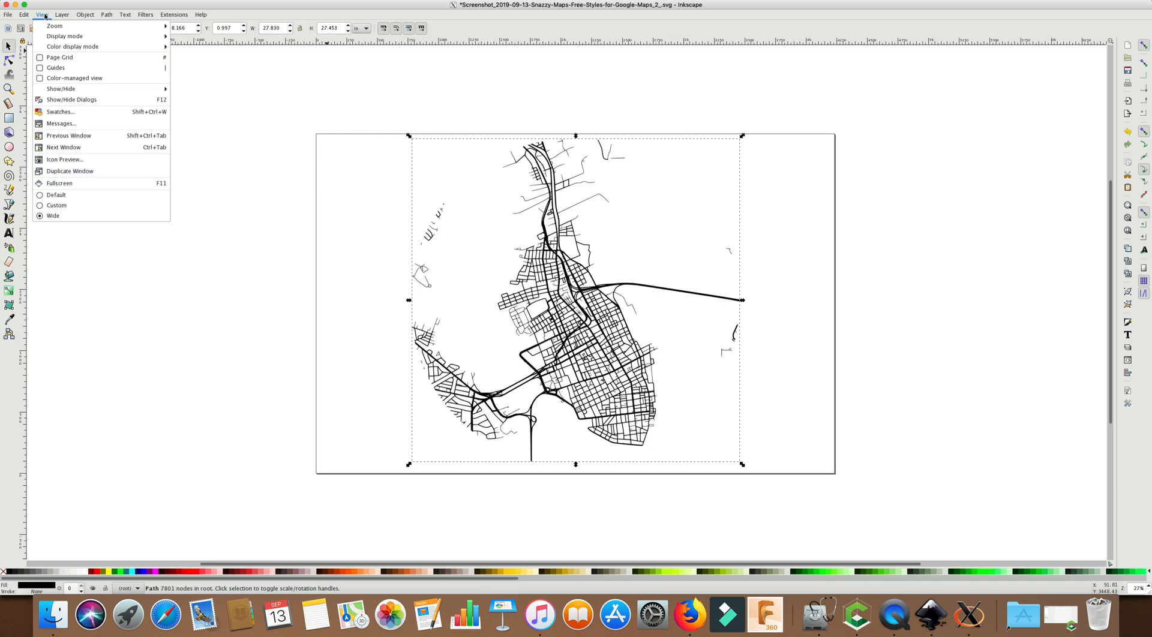
{"action": "mouse_move", "coordinate": [22, 17]}
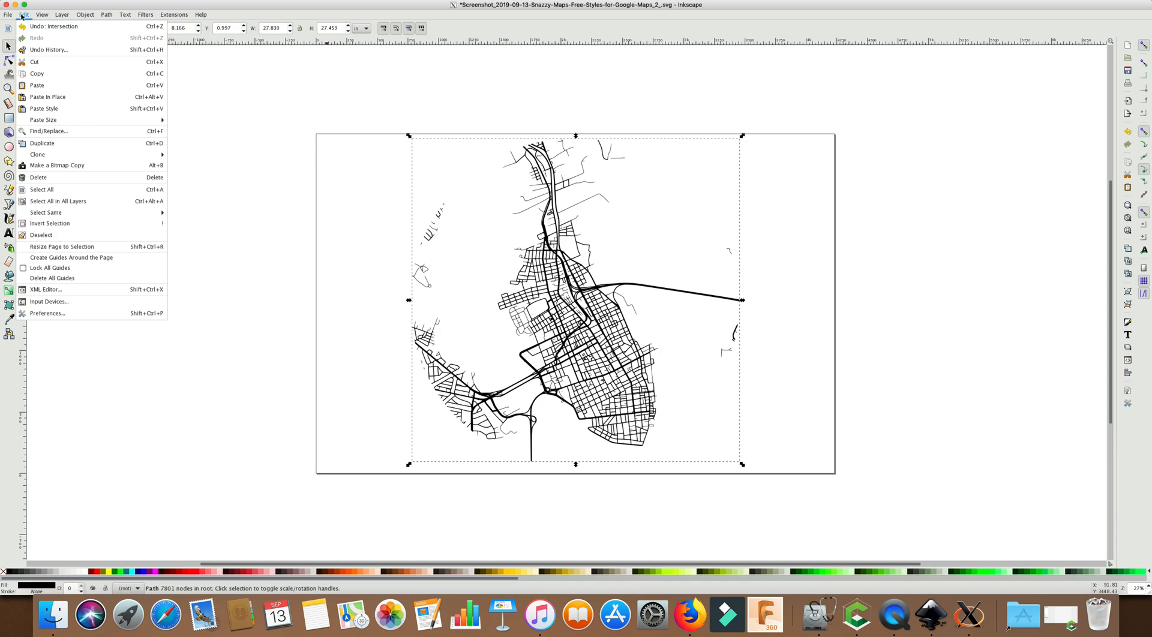
{"action": "left_click", "coordinate": [58, 246]}
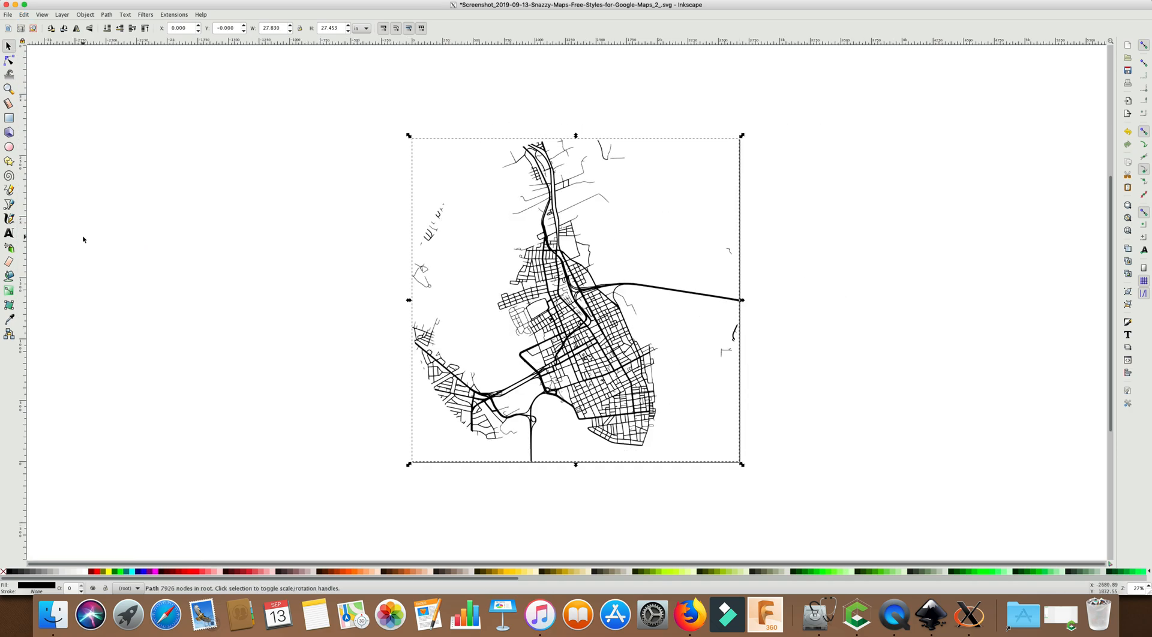
Save the trimmed roads map, put its window away, and bring the water map document up at full size.
{"action": "left_click", "coordinate": [228, 224]}
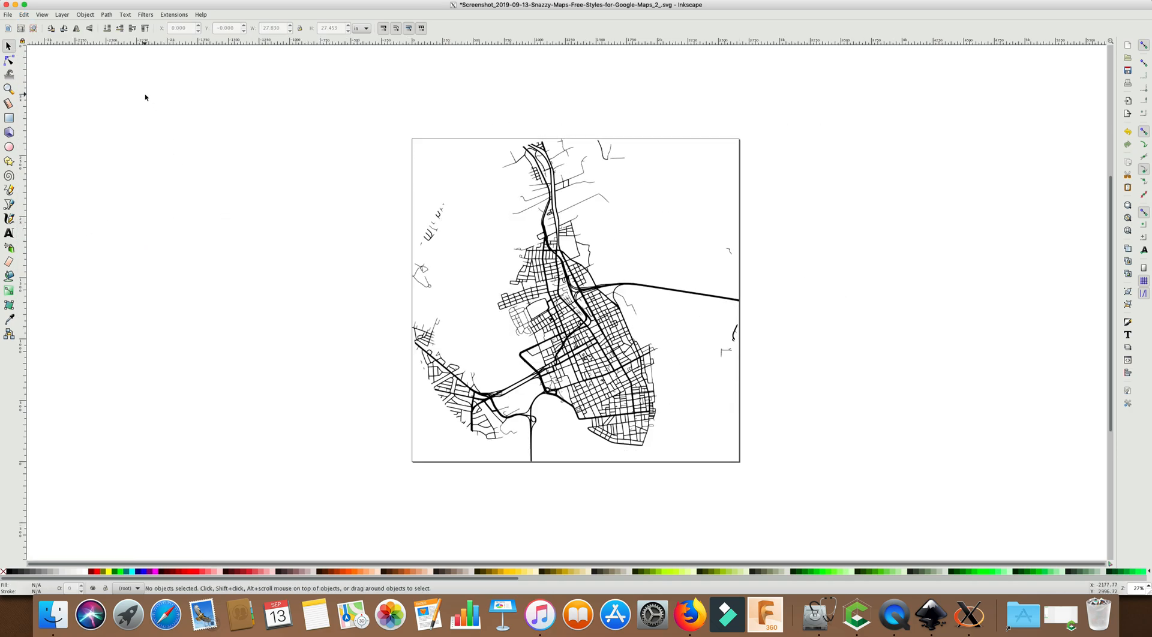
{"action": "left_click", "coordinate": [7, 15]}
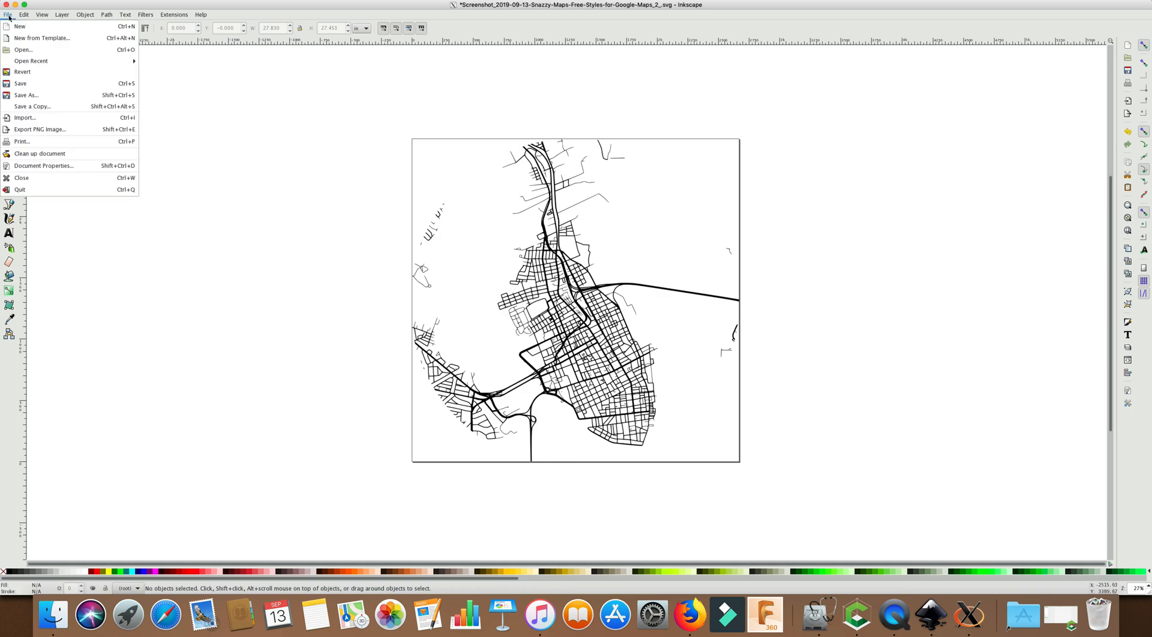
{"action": "left_click", "coordinate": [32, 87]}
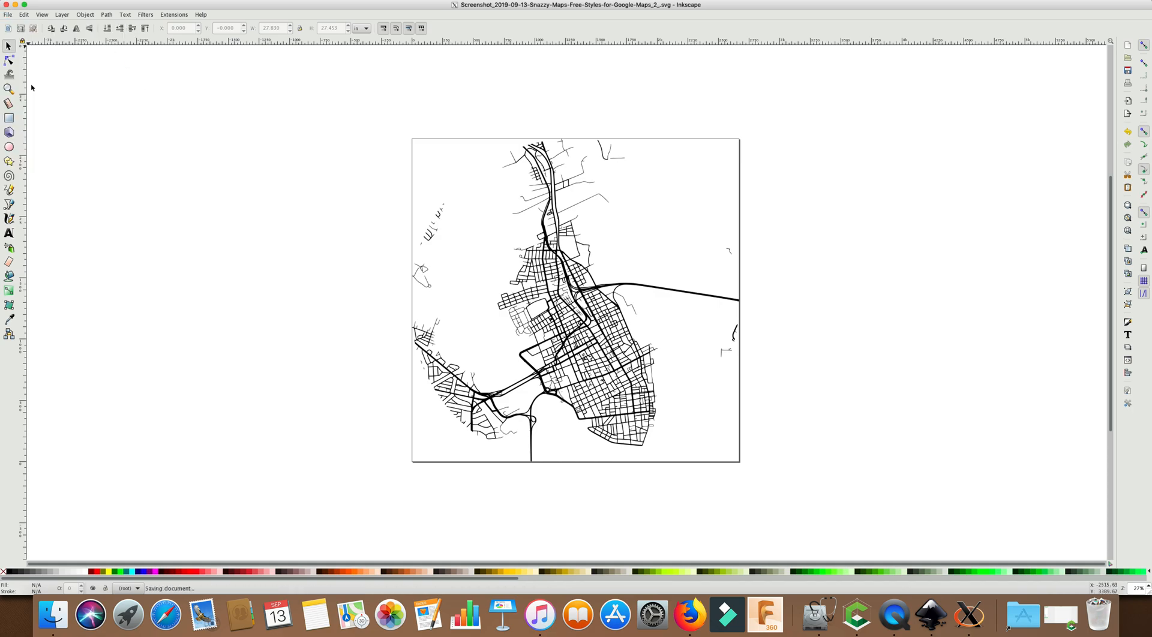
{"action": "left_click", "coordinate": [15, 5]}
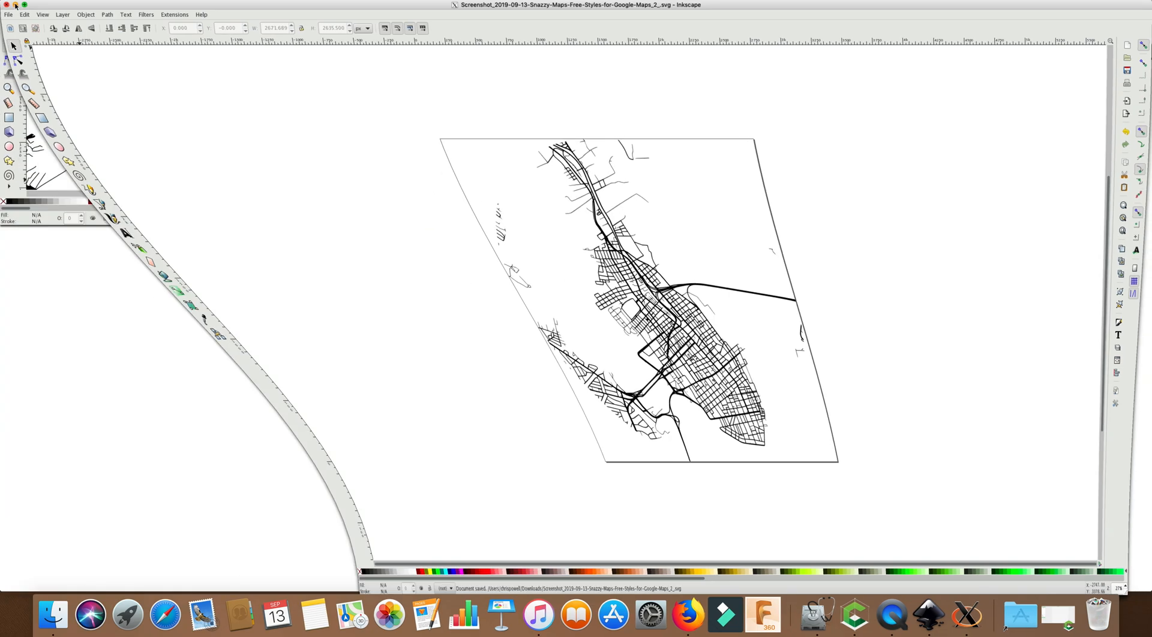
{"action": "left_click", "coordinate": [24, 4]}
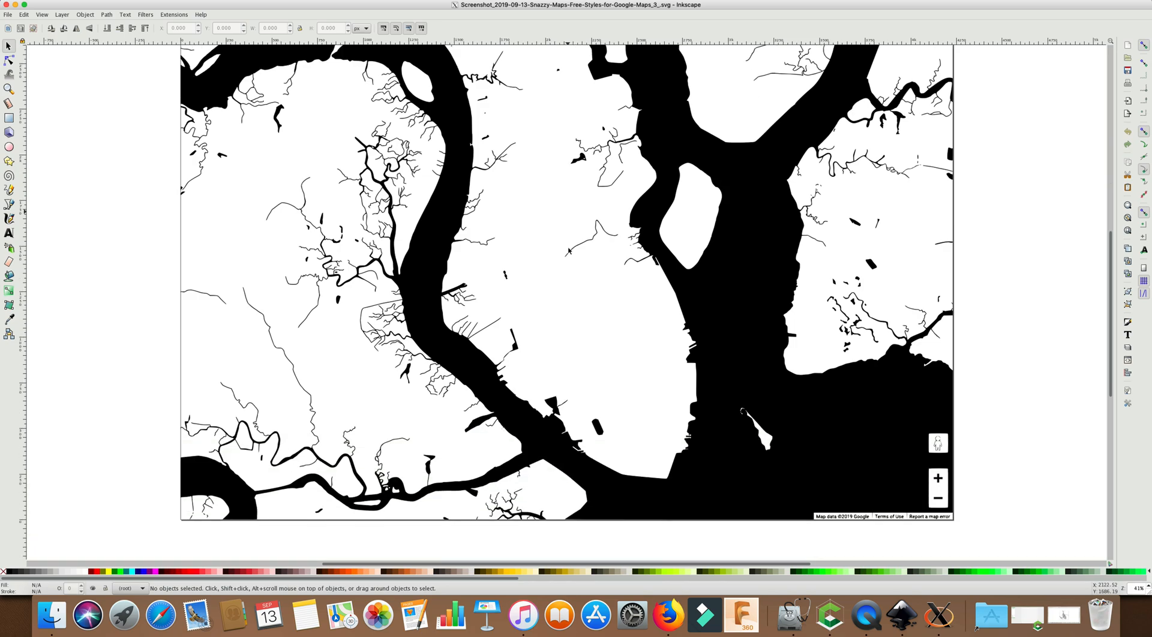
Ungroup the traced water map and merge all of its pieces into a single path with Union.
{"action": "key", "text": "ctrl"}
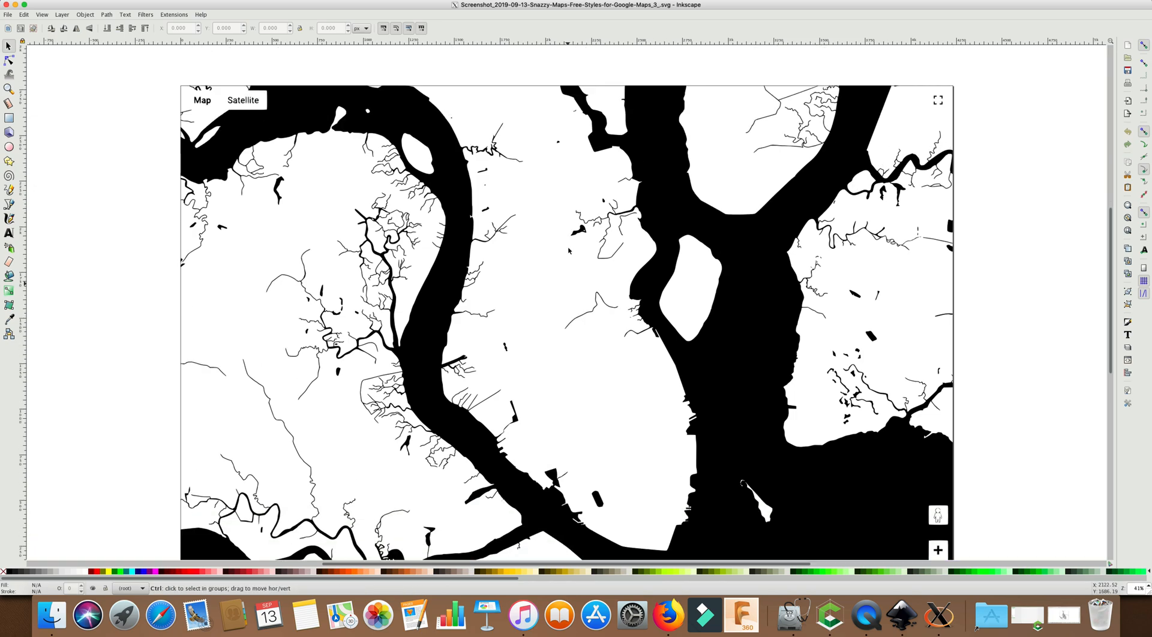
{"action": "scroll", "coordinate": [569, 251], "scroll_direction": "down", "scroll_amount": 3, "text": "ctrl"}
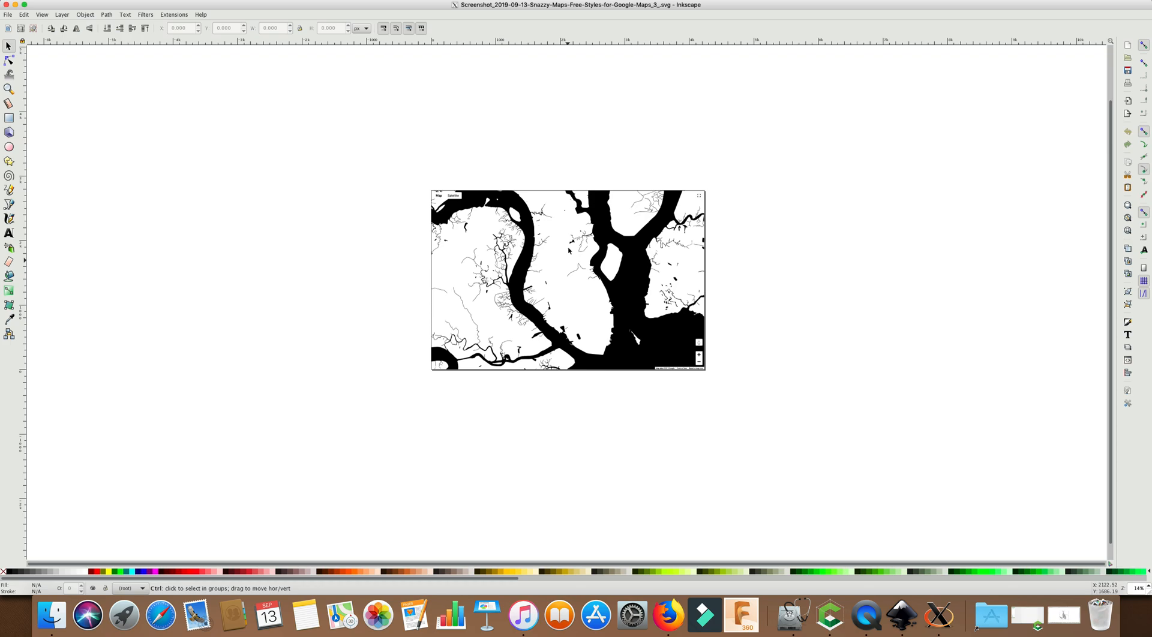
{"action": "scroll", "coordinate": [568, 251], "scroll_direction": "up", "scroll_amount": 2, "text": "ctrl"}
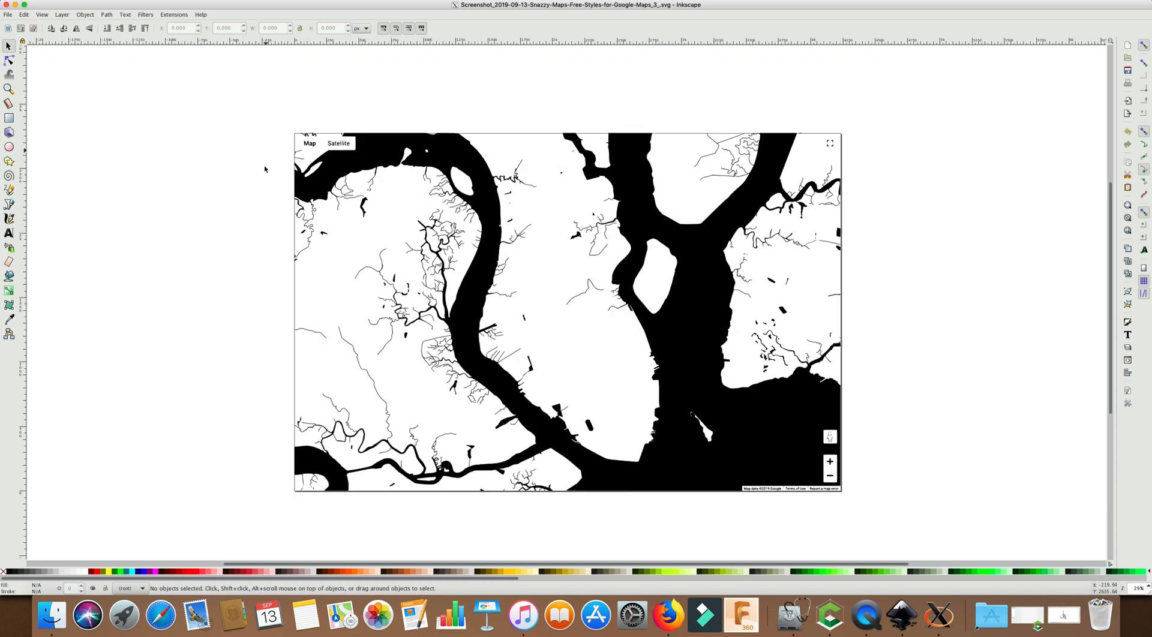
{"action": "left_click", "coordinate": [436, 242]}
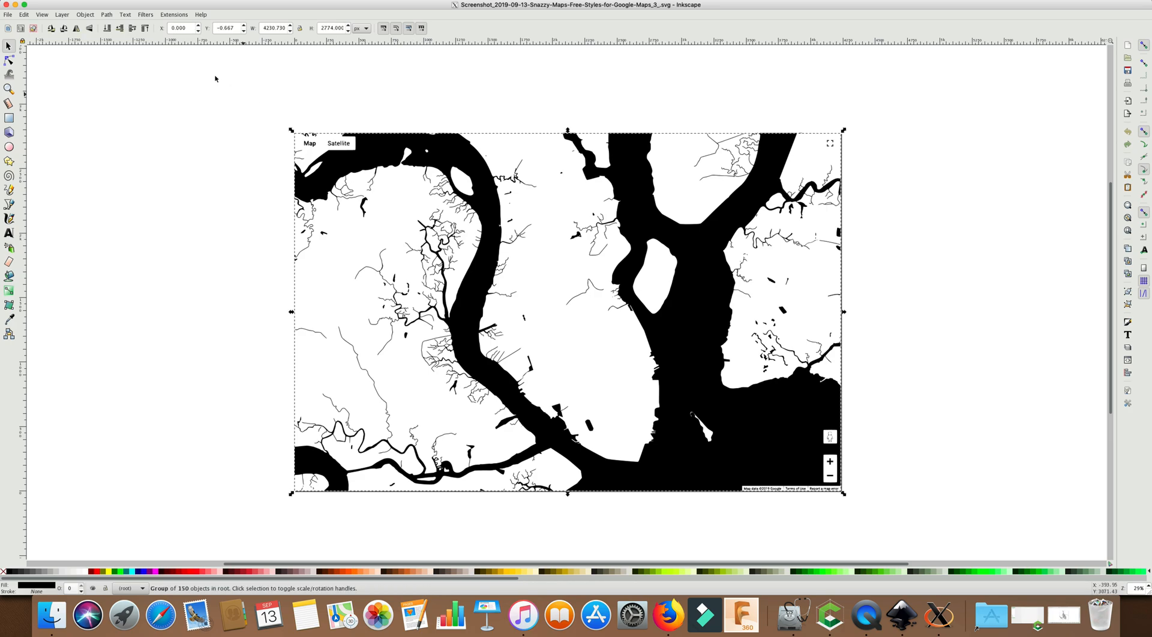
{"action": "left_click", "coordinate": [85, 15]}
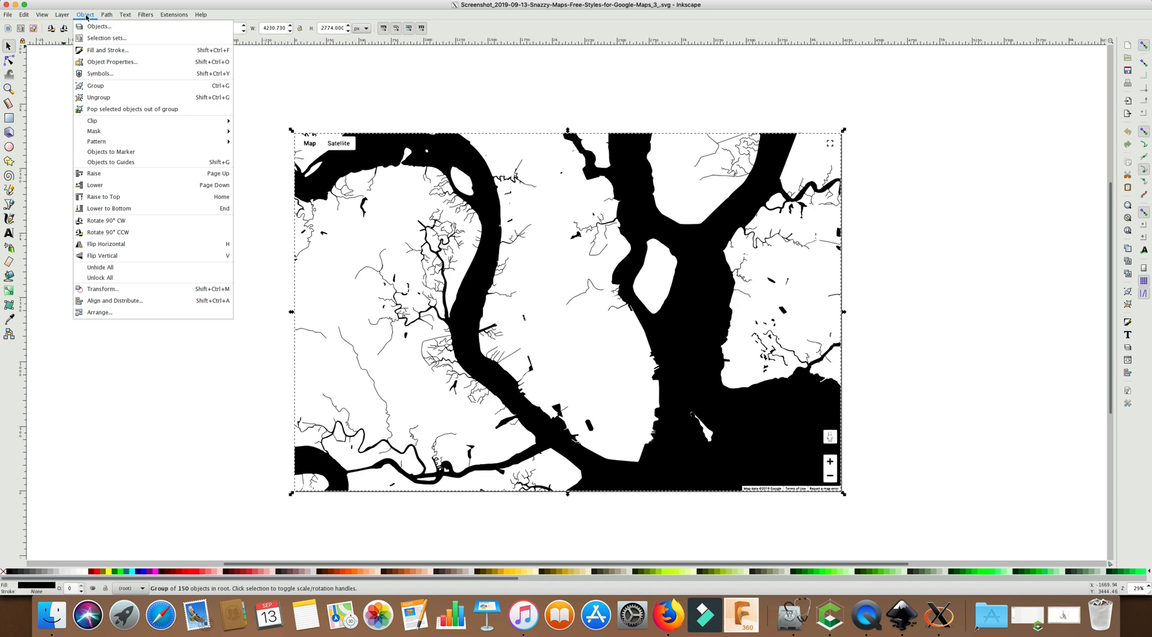
{"action": "left_click", "coordinate": [110, 99]}
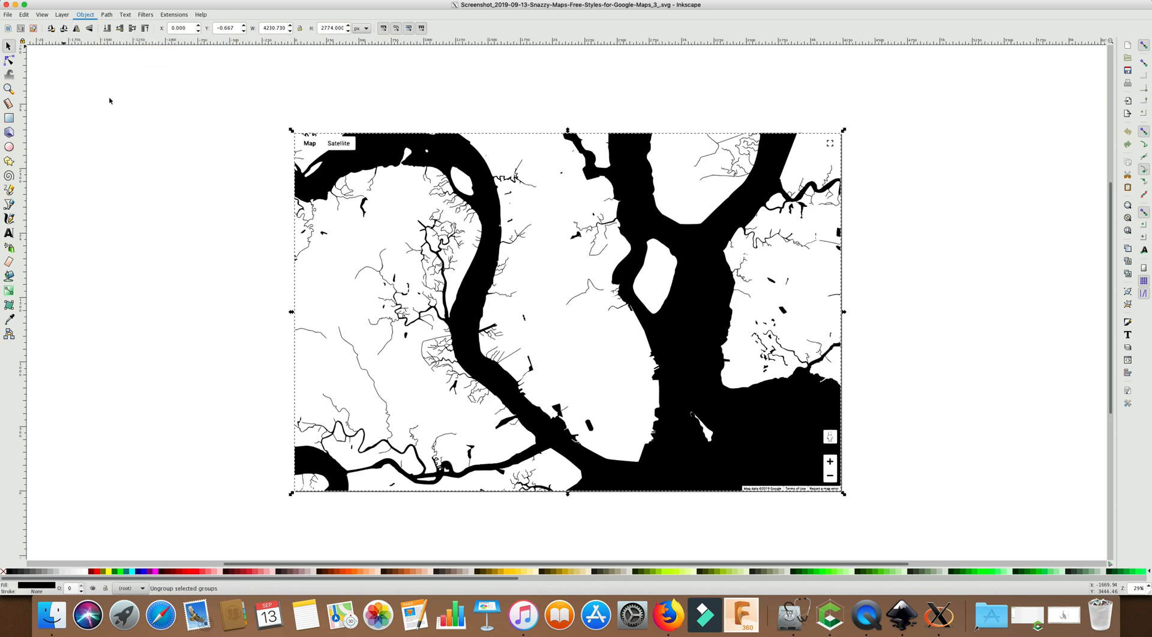
{"action": "left_click", "coordinate": [107, 15]}
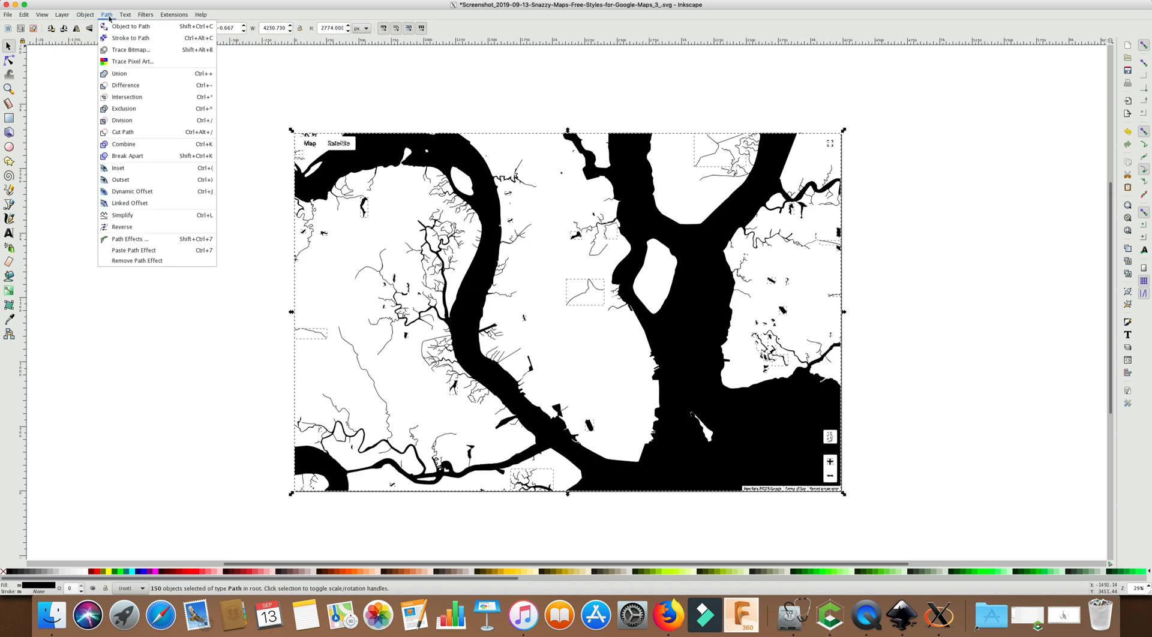
{"action": "left_click", "coordinate": [119, 74]}
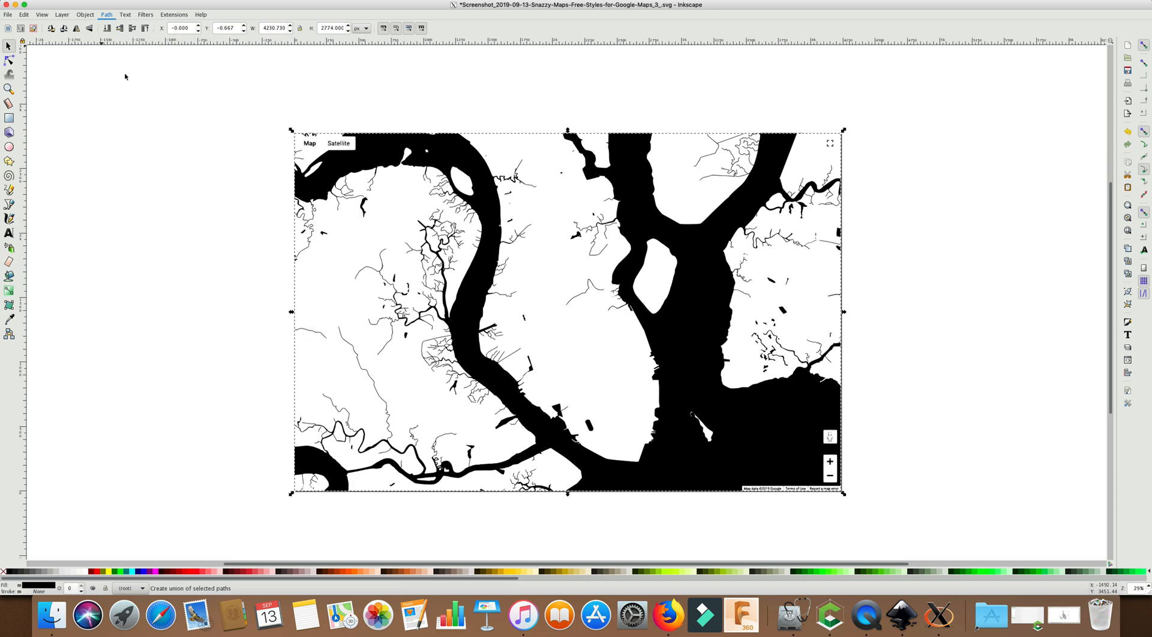
Draw a red ellipse about 2092 px wide and 2172 px high over the middle of the water map.
{"action": "left_click", "coordinate": [9, 146]}
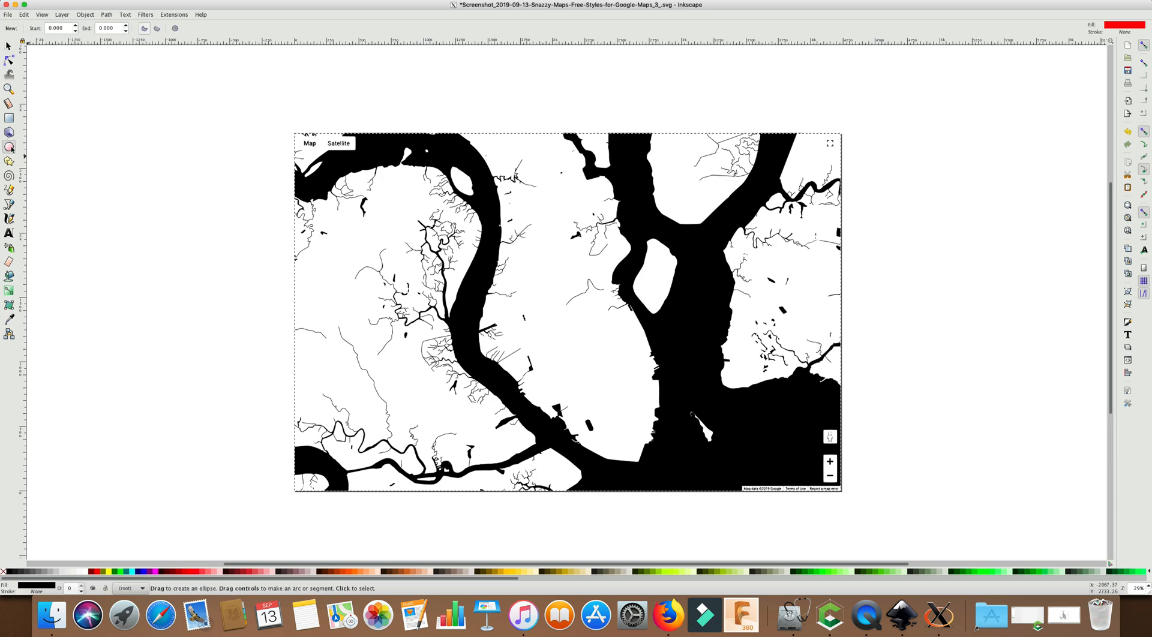
{"action": "left_click_drag", "start_coordinate": [444, 172], "coordinate": [713, 451]}
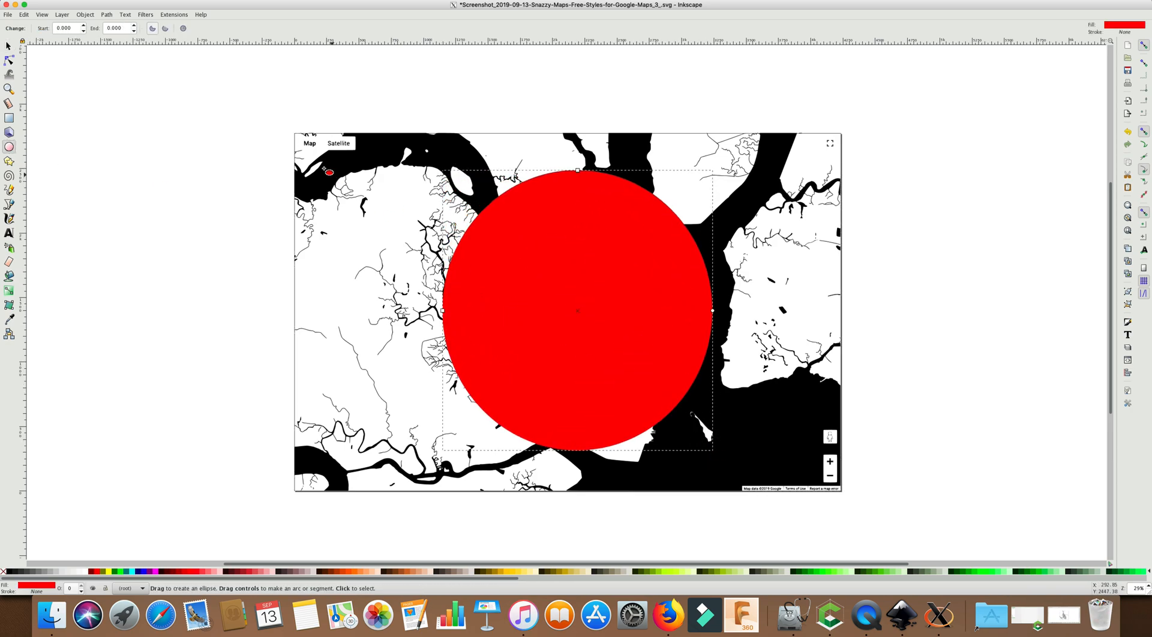
{"action": "left_click", "coordinate": [8, 46]}
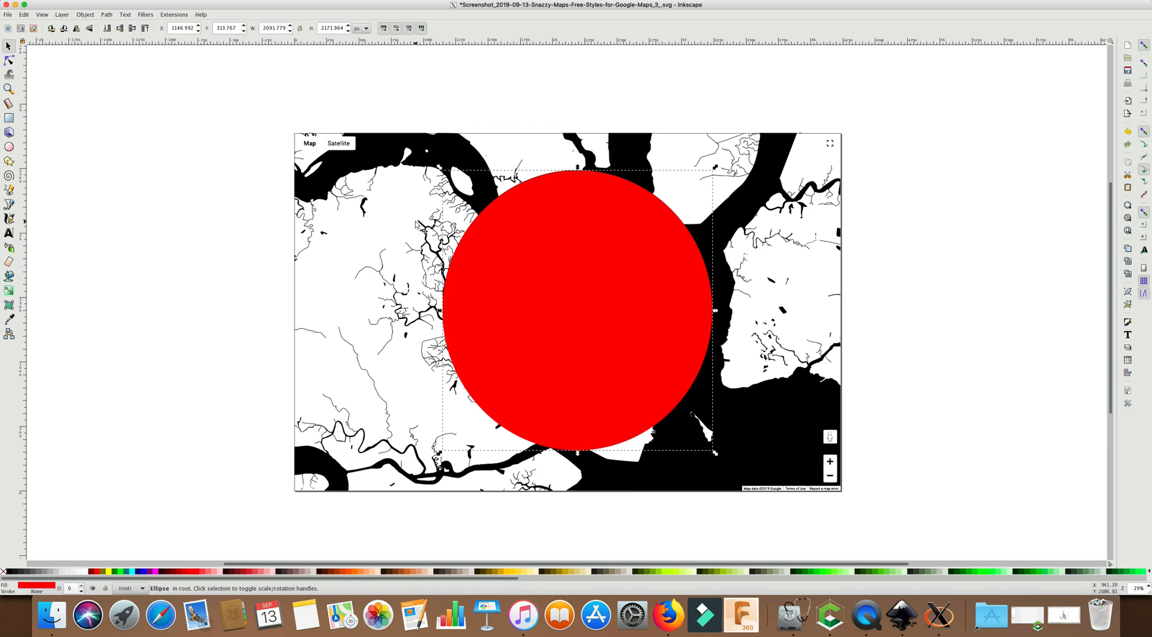
Switch the measurement unit to inches and make the red ellipse a circle 28 in wide and 28 in high.
{"action": "left_click", "coordinate": [362, 28]}
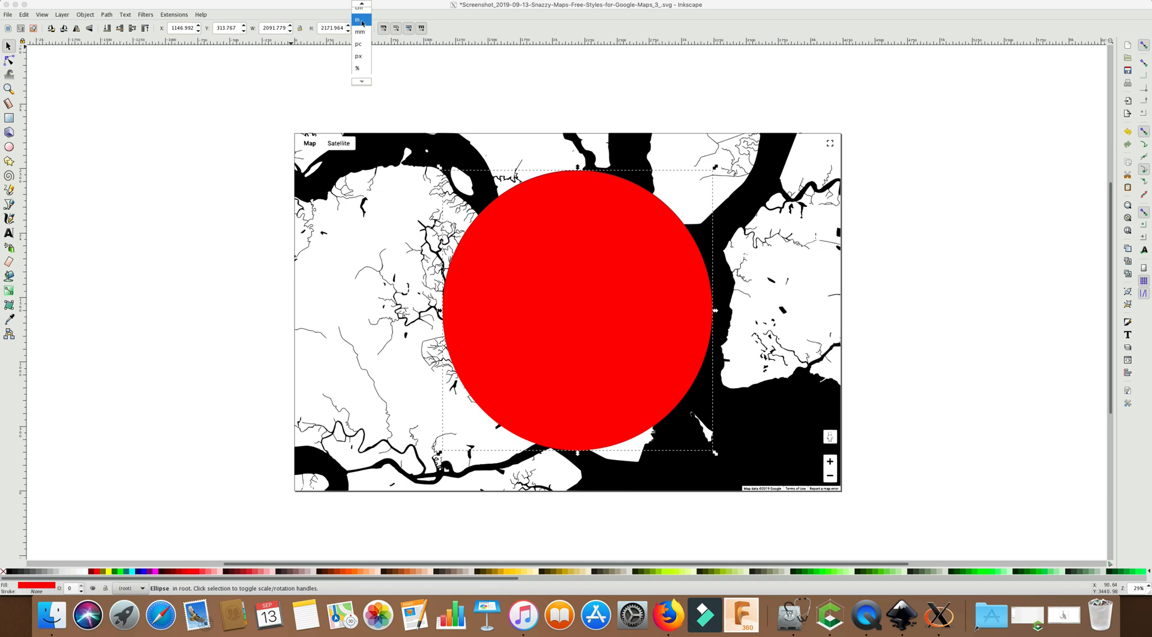
{"action": "left_click", "coordinate": [359, 20]}
{"action": "double_click", "coordinate": [276, 30]}
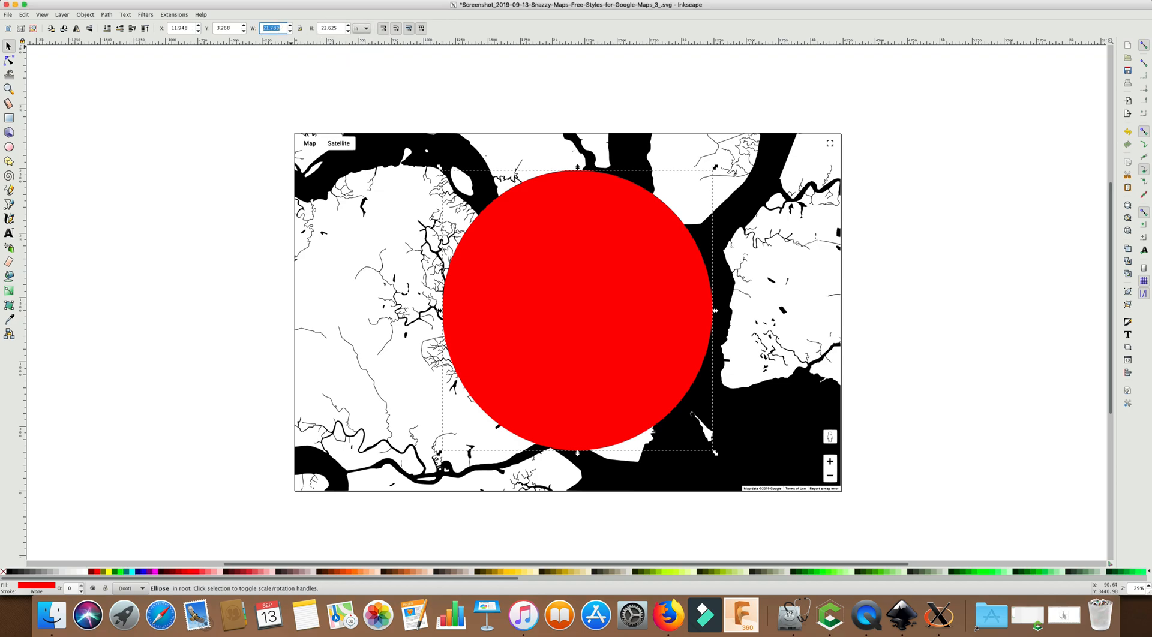
{"action": "type", "text": "28"}
{"action": "key", "text": "Tab"}
{"action": "type", "text": "28"}
{"action": "key", "text": "Return"}
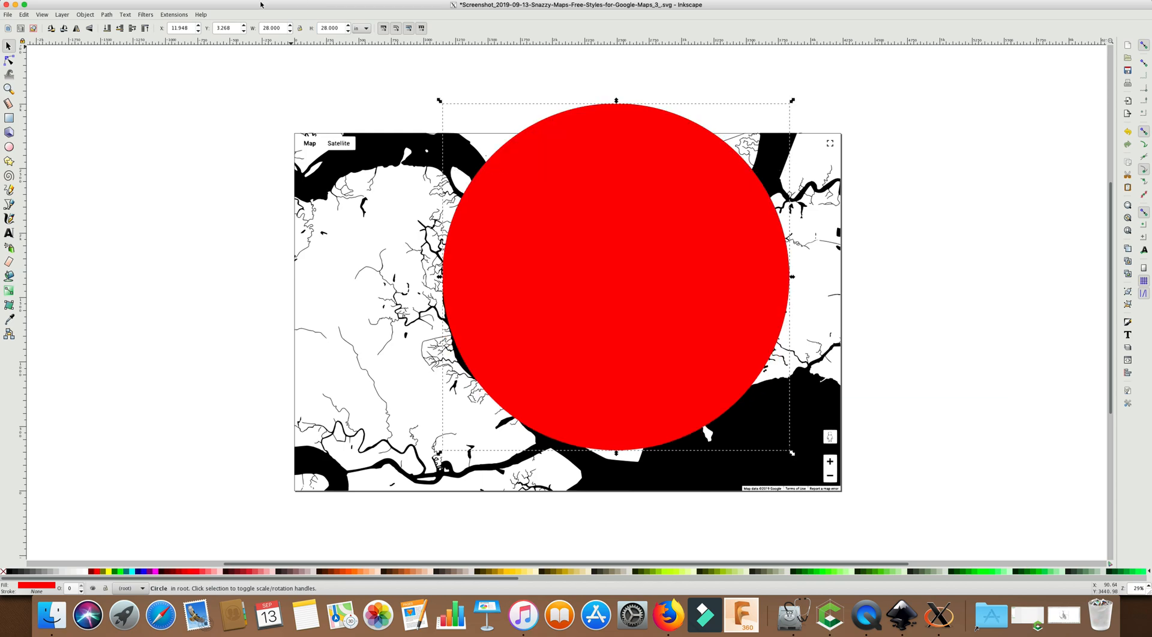
Position the red circle over the water map at X 8 in and Y 0.5 in.
{"action": "double_click", "coordinate": [183, 30]}
{"action": "type", "text": "8"}
{"action": "key", "text": "Tab"}
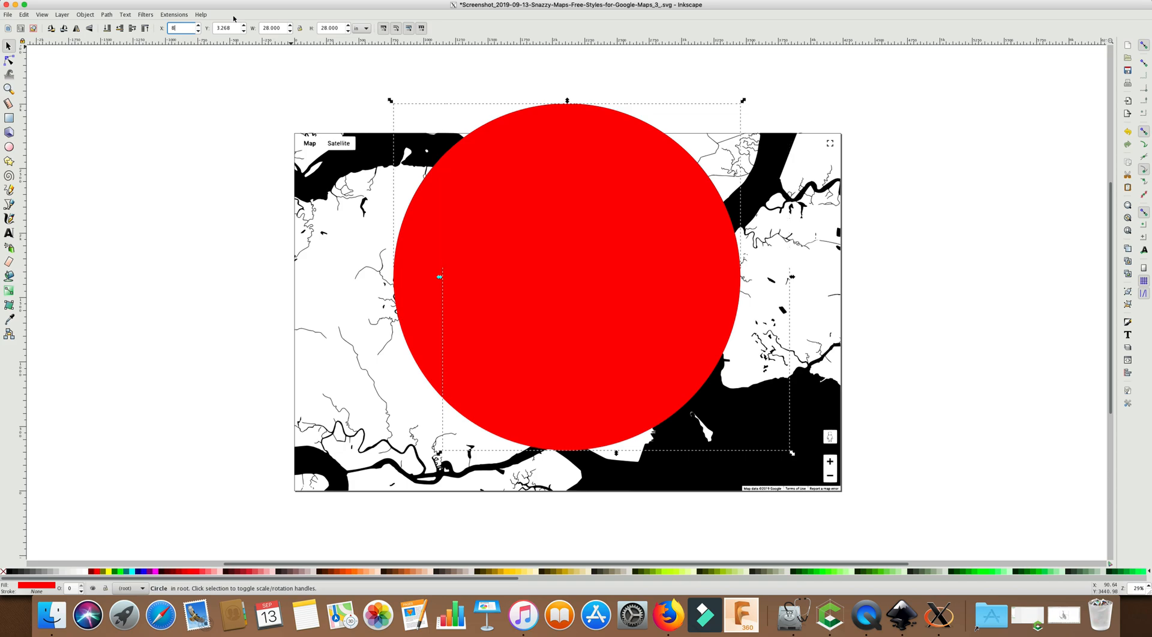
{"action": "key", "text": "BackSpace"}
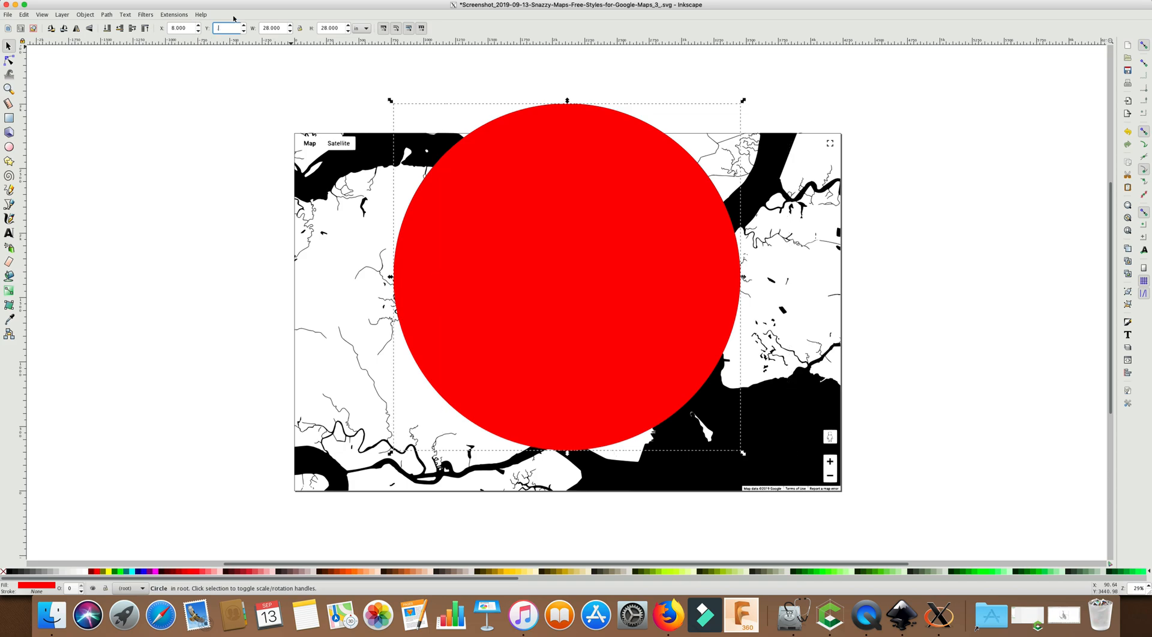
{"action": "type", "text": ".5"}
{"action": "key", "text": "Return"}
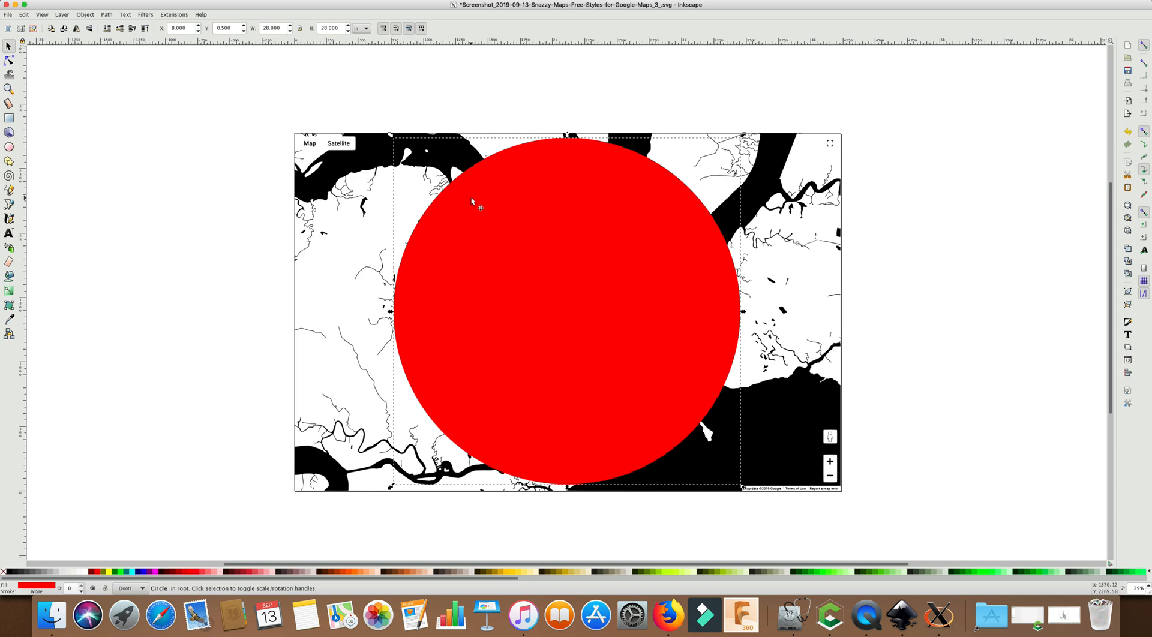
Trim the water map to the circle by applying Intersection to the water path and the circle.
{"action": "key", "text": "shift"}
{"action": "left_click", "coordinate": [319, 206], "text": "shift"}
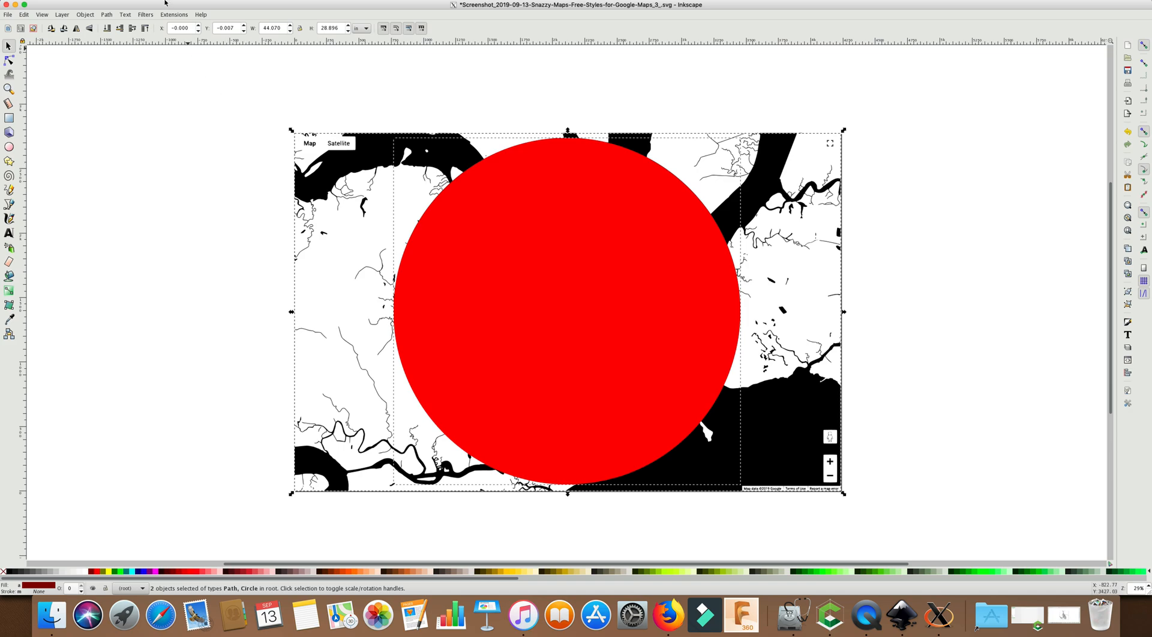
{"action": "left_click", "coordinate": [108, 15]}
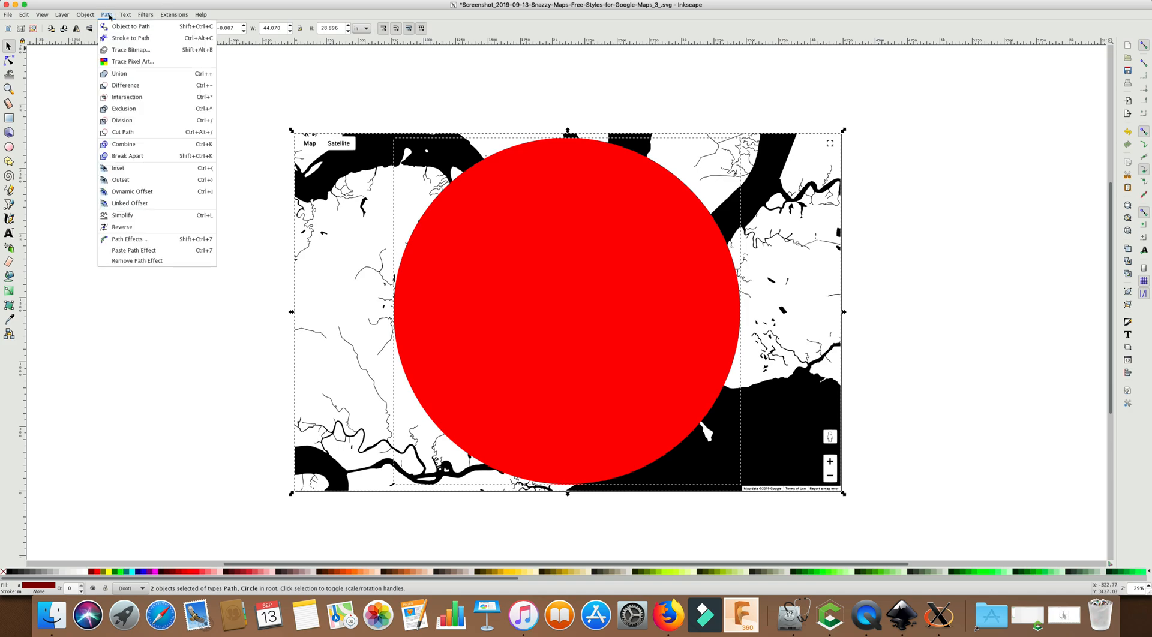
{"action": "left_click", "coordinate": [133, 98]}
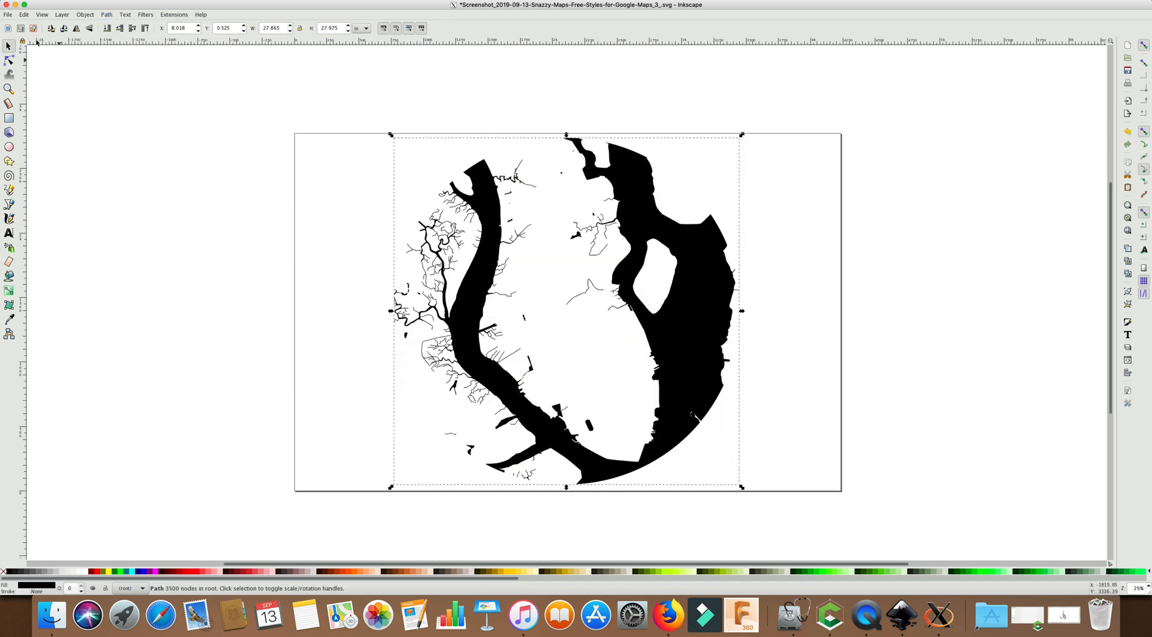
Resize the page to fit the trimmed circular water map and save the file.
{"action": "left_click", "coordinate": [23, 14]}
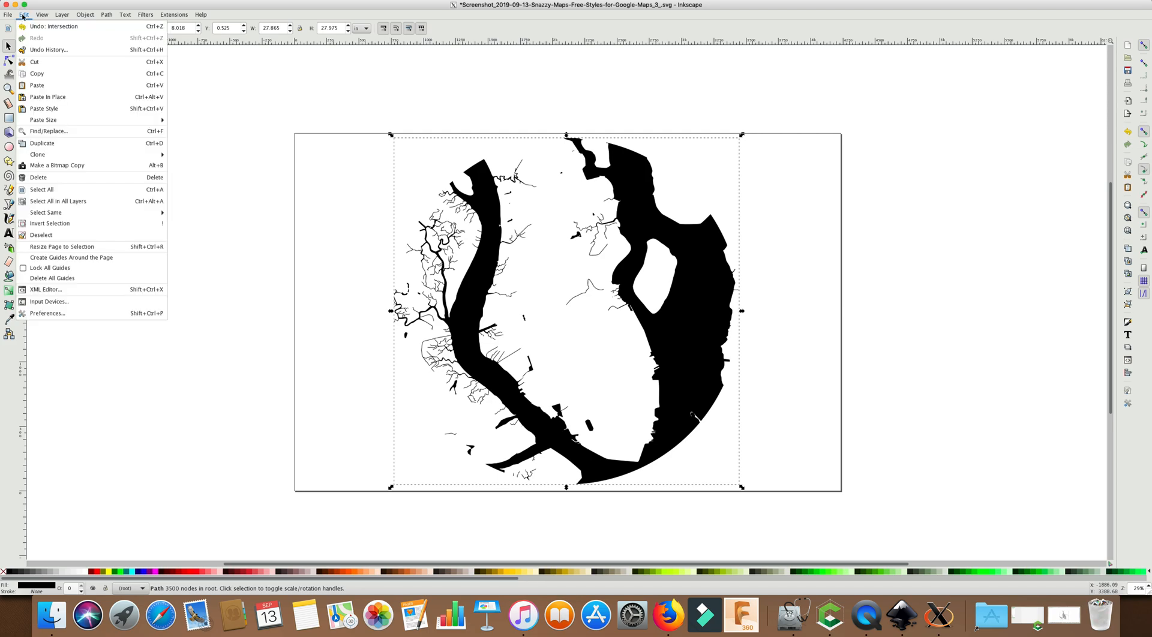
{"action": "mouse_move", "coordinate": [51, 211]}
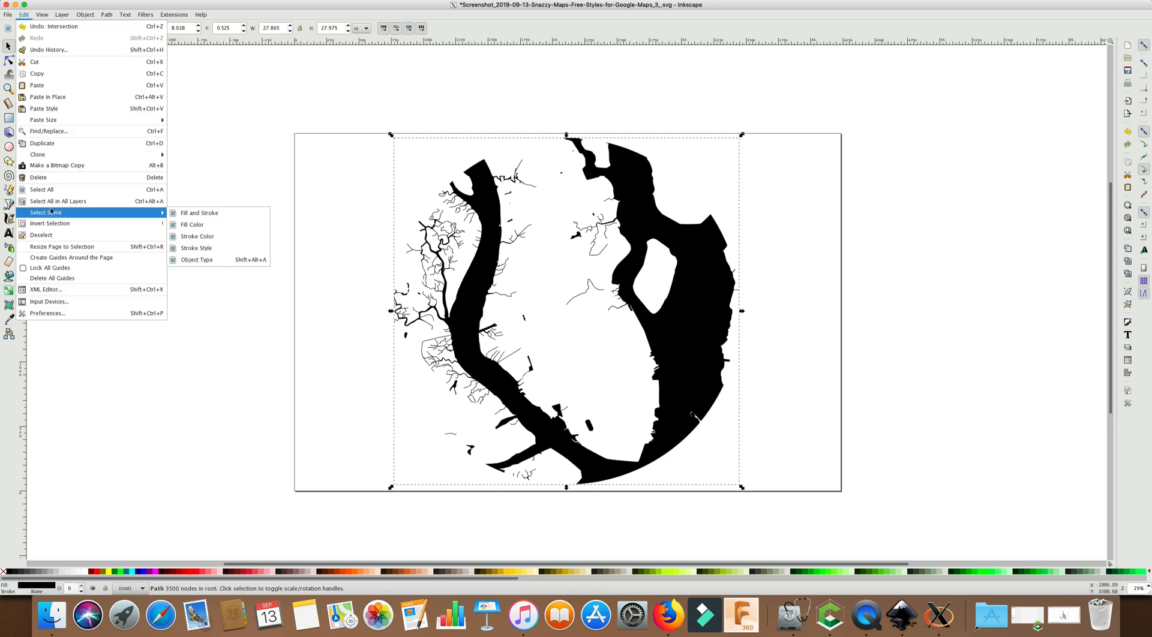
{"action": "left_click", "coordinate": [63, 248]}
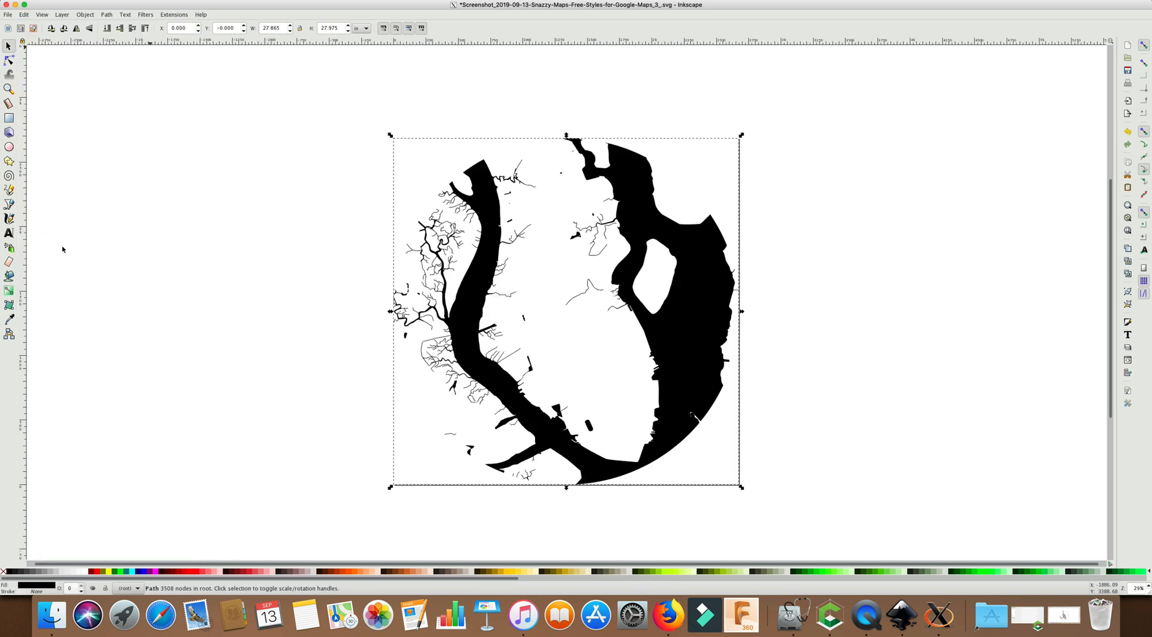
{"action": "left_click", "coordinate": [8, 15]}
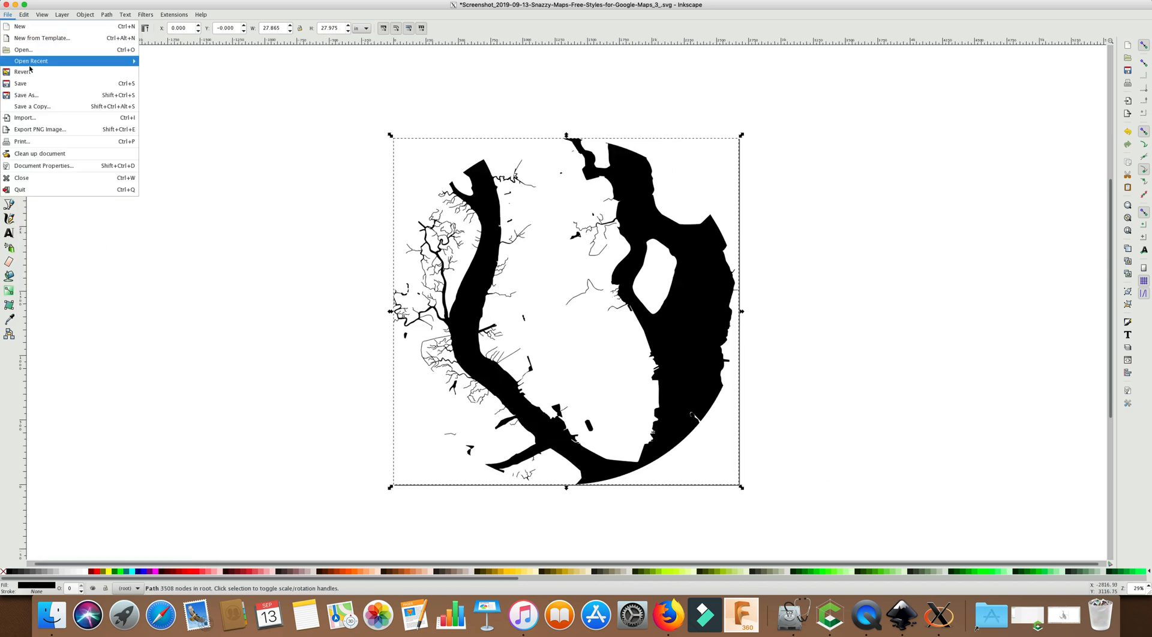
{"action": "left_click", "coordinate": [28, 85]}
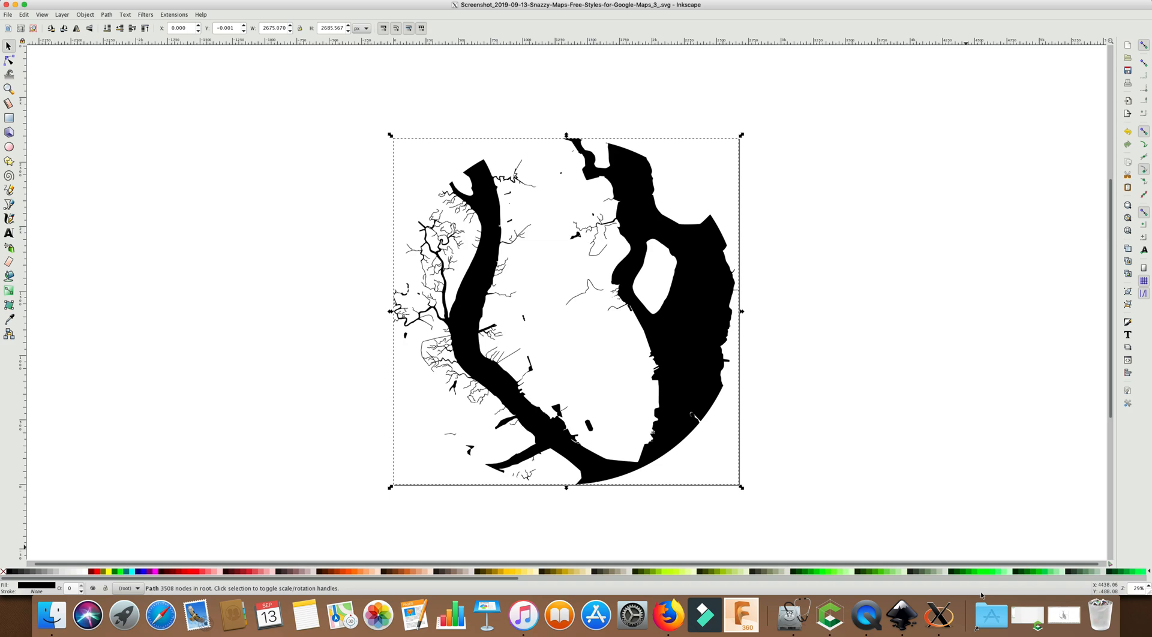
Switch to Carbide Create and import Screenshot_2019-09-13-Snazzy-Maps-Free-Styles-for-Google-Maps_3_.svg from the Downloads folder into the design.
{"action": "left_click", "coordinate": [829, 615]}
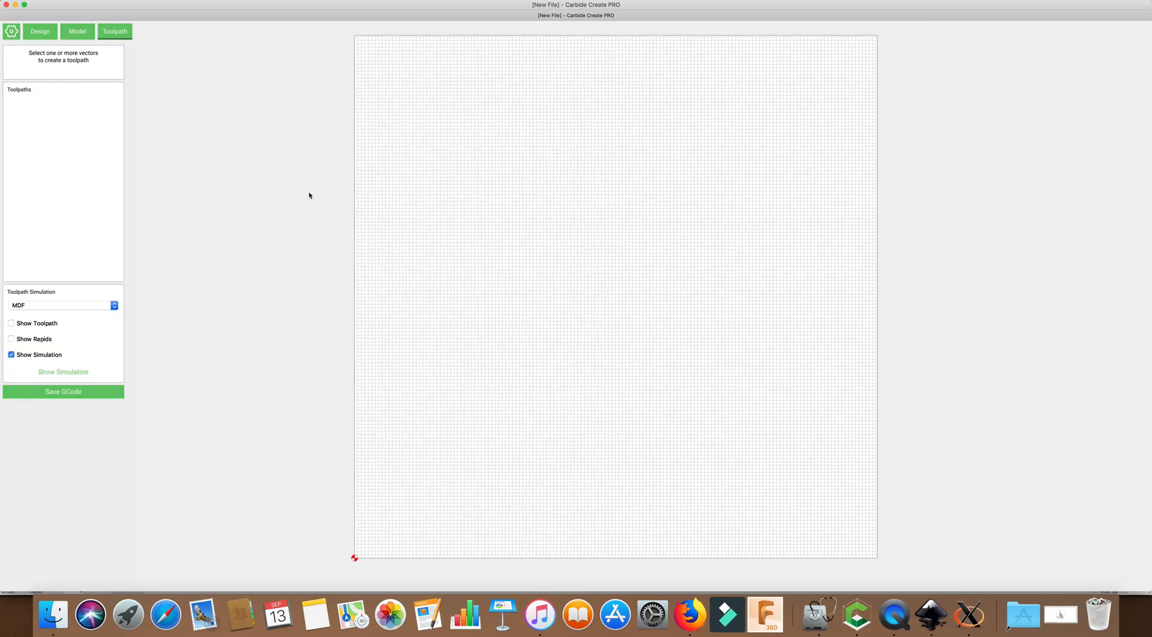
{"action": "left_click", "coordinate": [40, 32]}
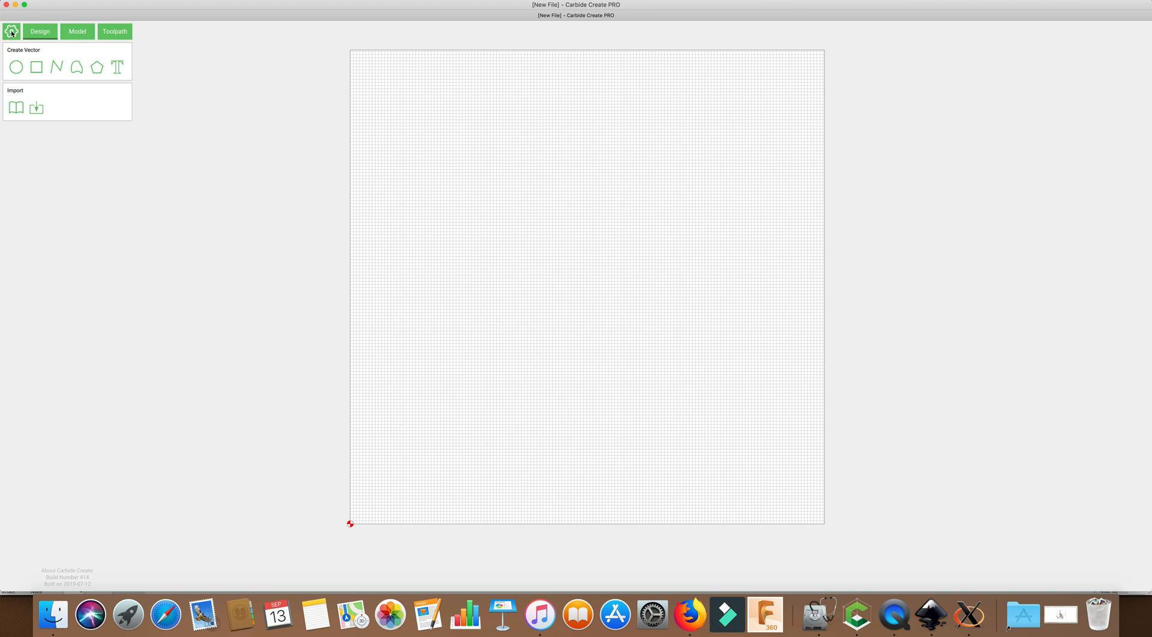
{"action": "left_click", "coordinate": [36, 111]}
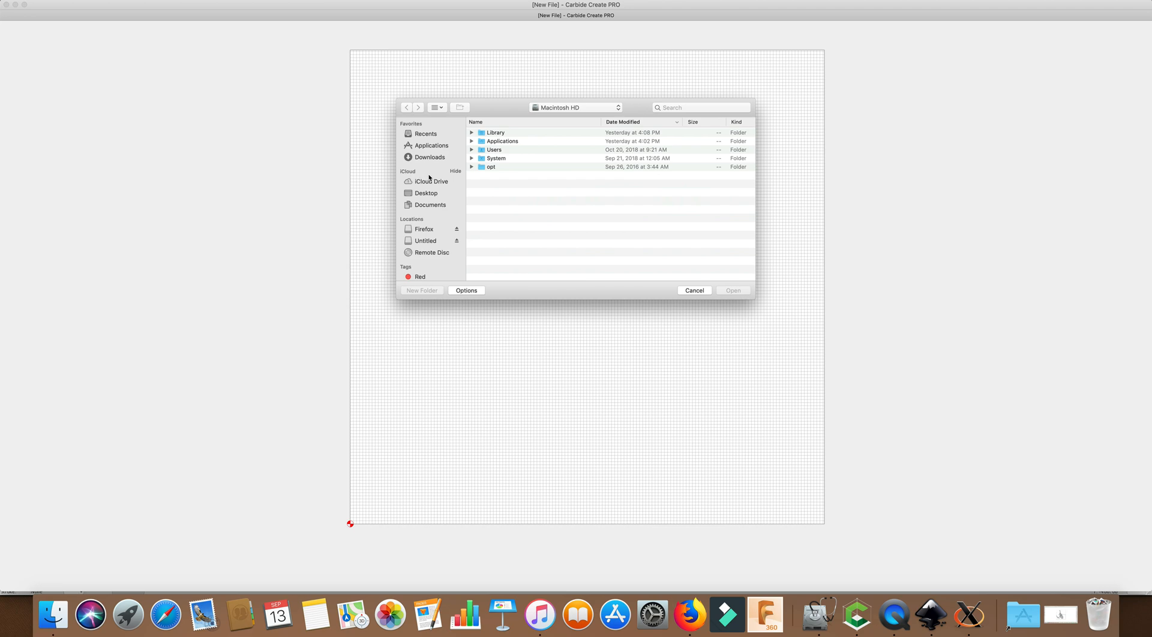
{"action": "left_click", "coordinate": [428, 158]}
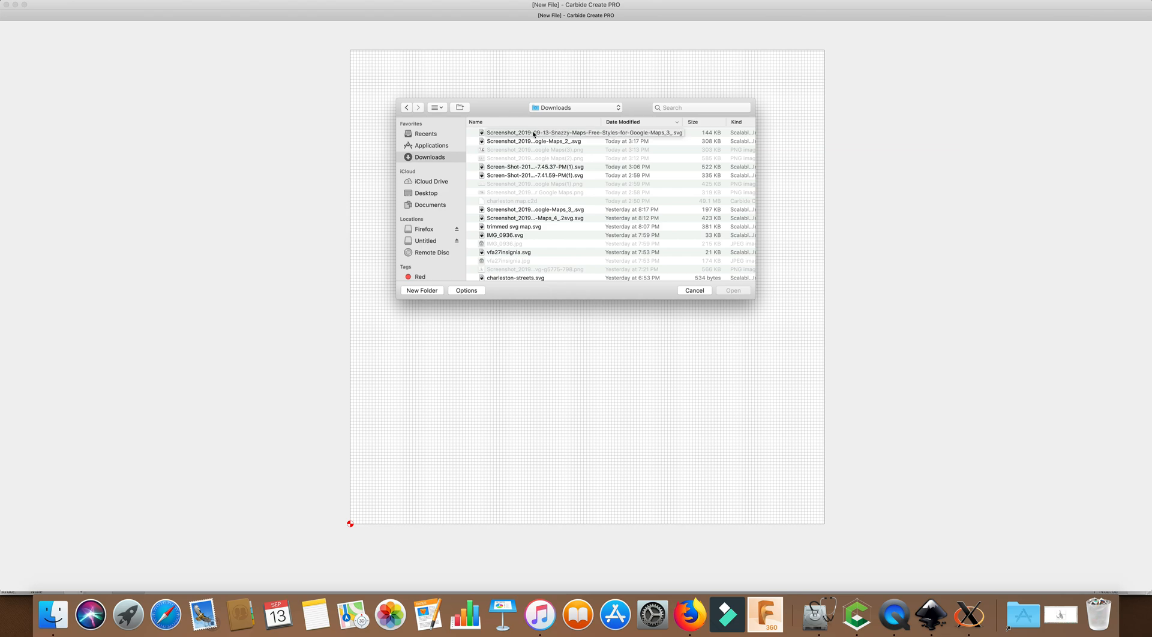
{"action": "double_click", "coordinate": [534, 133]}
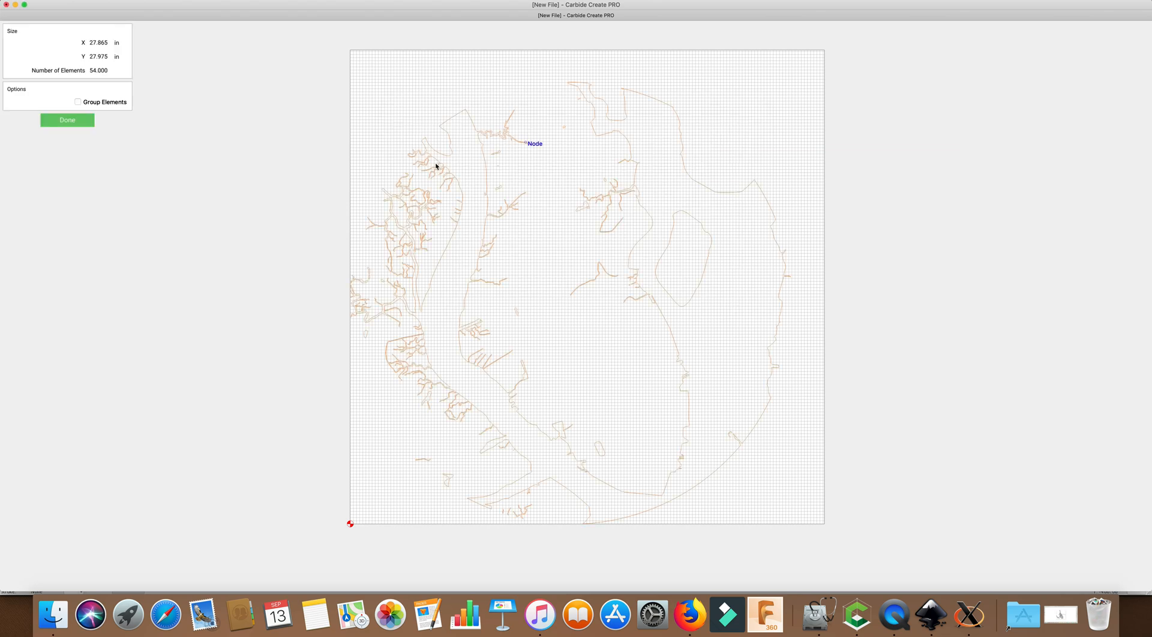
Group the elements of the imported water map, finish the import and deselect it.
{"action": "left_click", "coordinate": [77, 102]}
{"action": "left_click", "coordinate": [67, 121]}
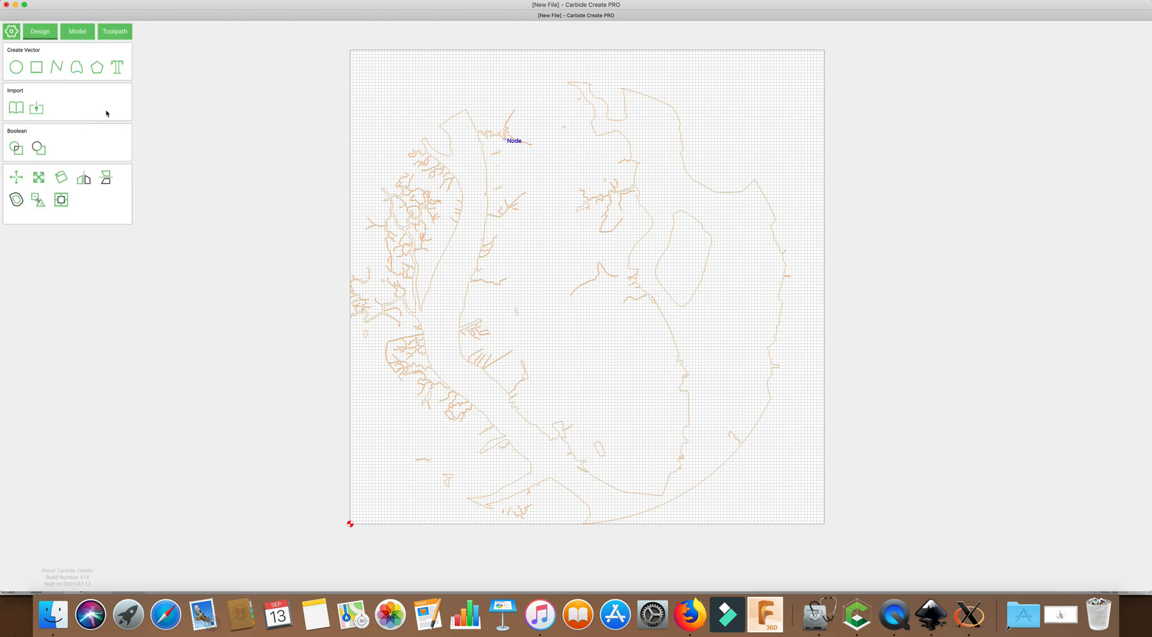
{"action": "left_click", "coordinate": [207, 144]}
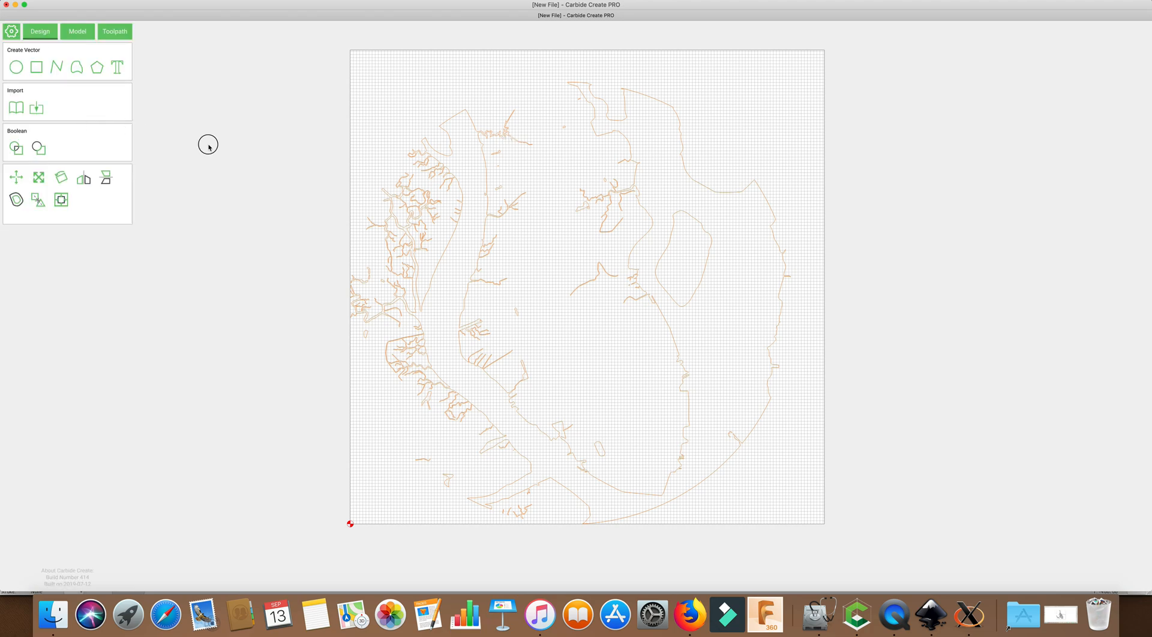
Import the trimmed road map SVG into the design with its elements grouped, and deselect it.
{"action": "left_click", "coordinate": [37, 109]}
{"action": "left_click", "coordinate": [433, 157]}
{"action": "double_click", "coordinate": [519, 134]}
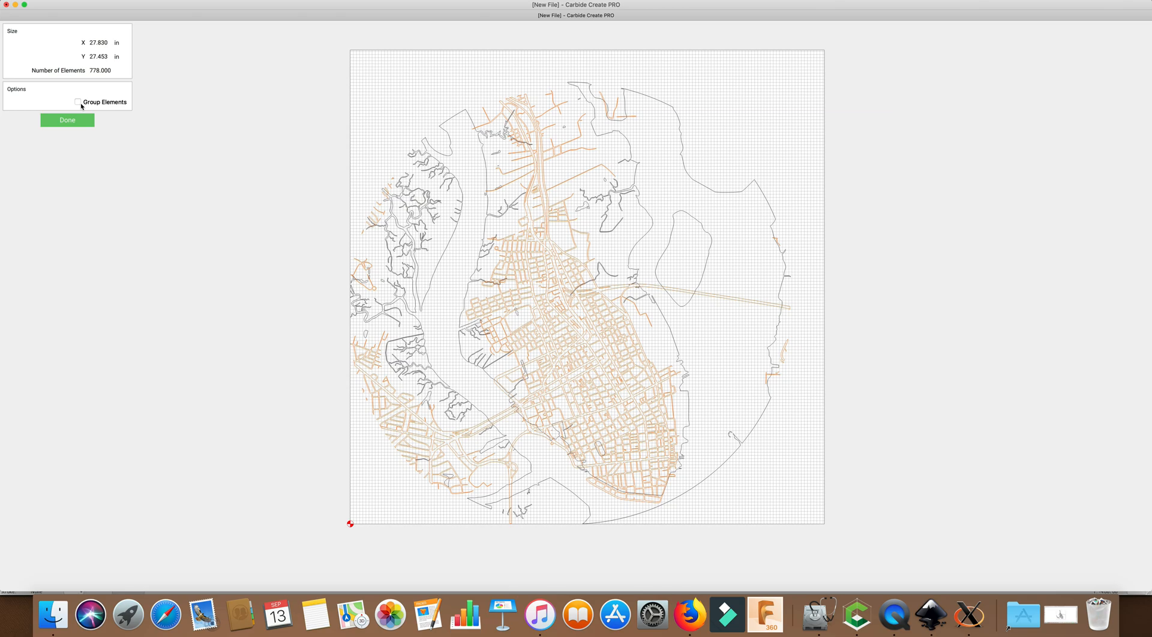
{"action": "left_click", "coordinate": [78, 103]}
{"action": "left_click", "coordinate": [67, 120]}
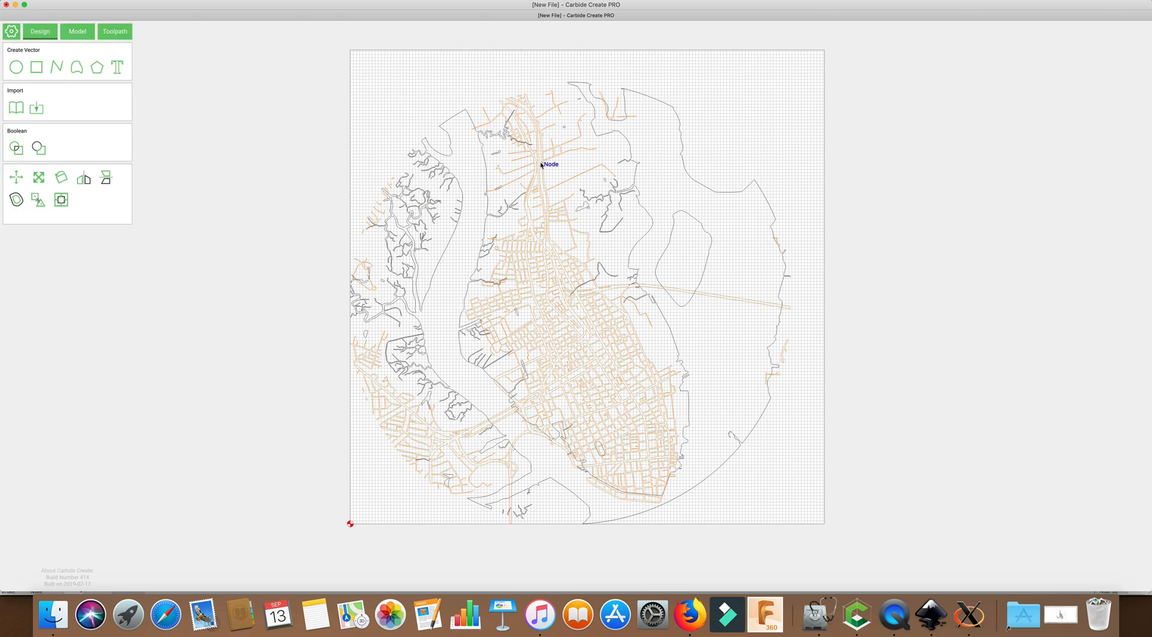
{"action": "left_click", "coordinate": [264, 177]}
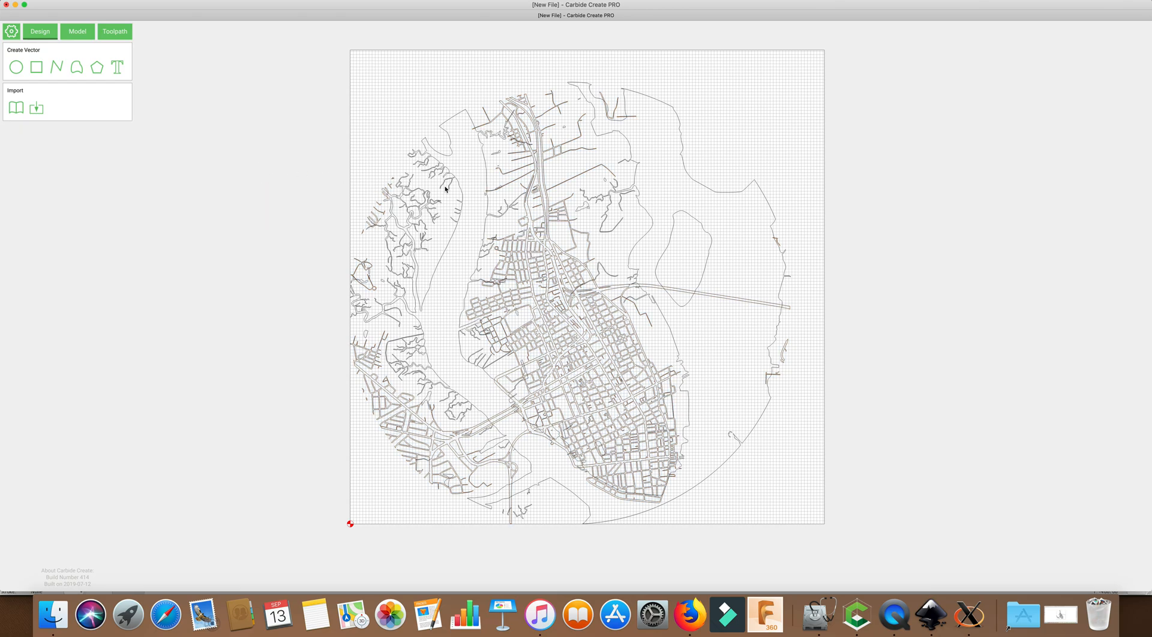
Separate the overlapping maps by moving the water map partly off the stock's left edge and the road map off its right edge.
{"action": "left_click", "coordinate": [459, 188]}
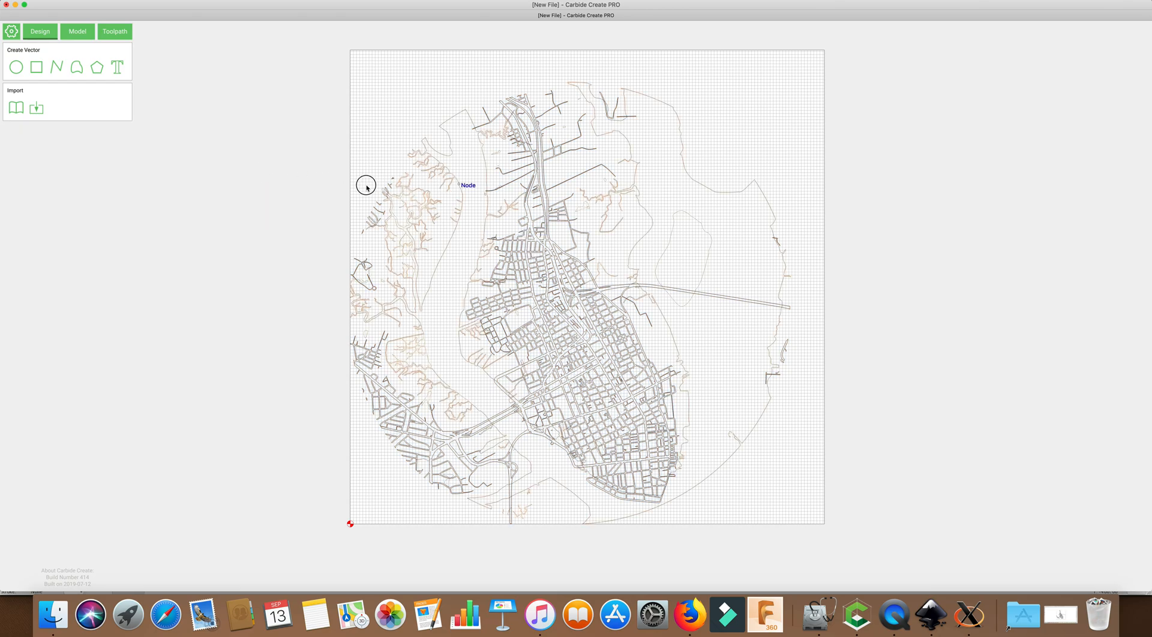
{"action": "left_click_drag", "start_coordinate": [458, 186], "coordinate": [103, 174]}
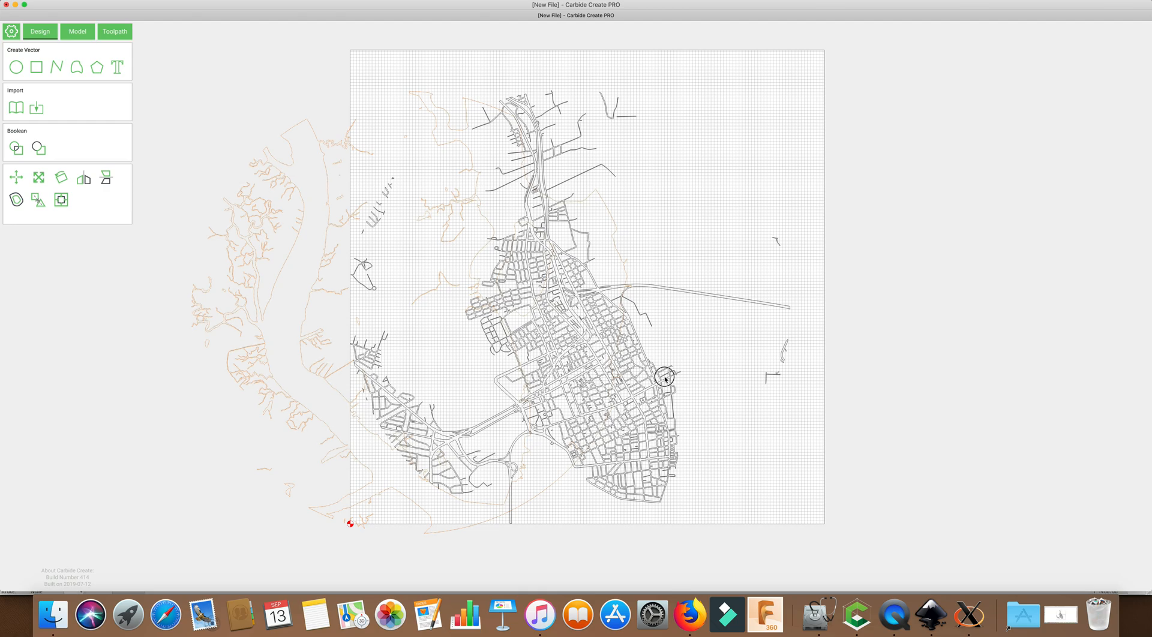
{"action": "left_click", "coordinate": [658, 382]}
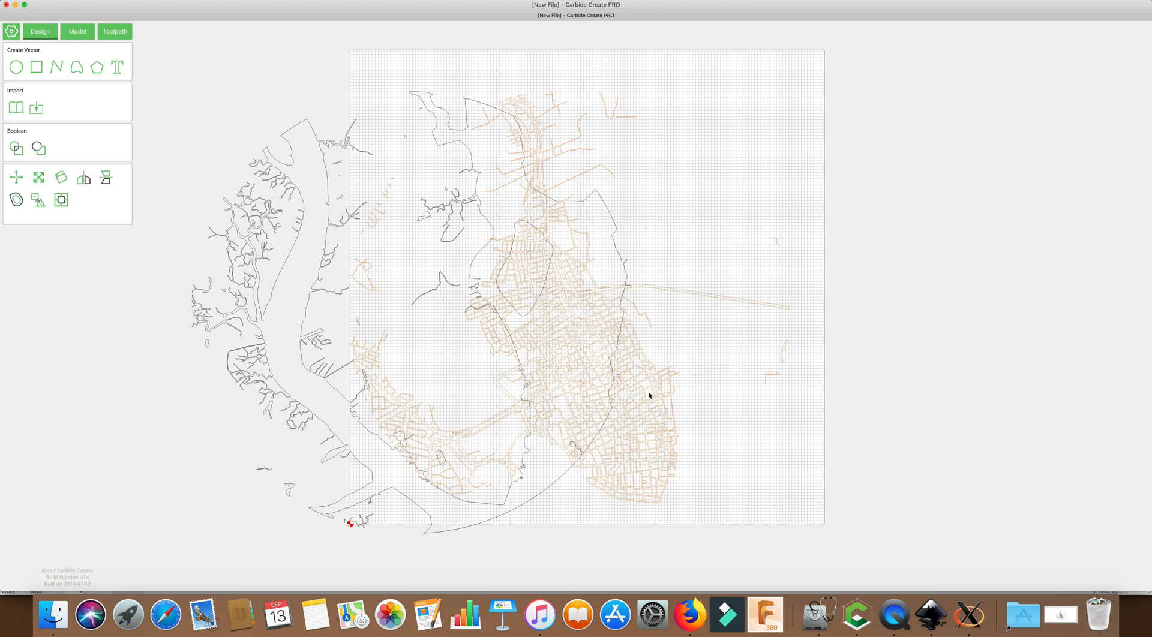
{"action": "left_click_drag", "start_coordinate": [646, 387], "coordinate": [830, 385]}
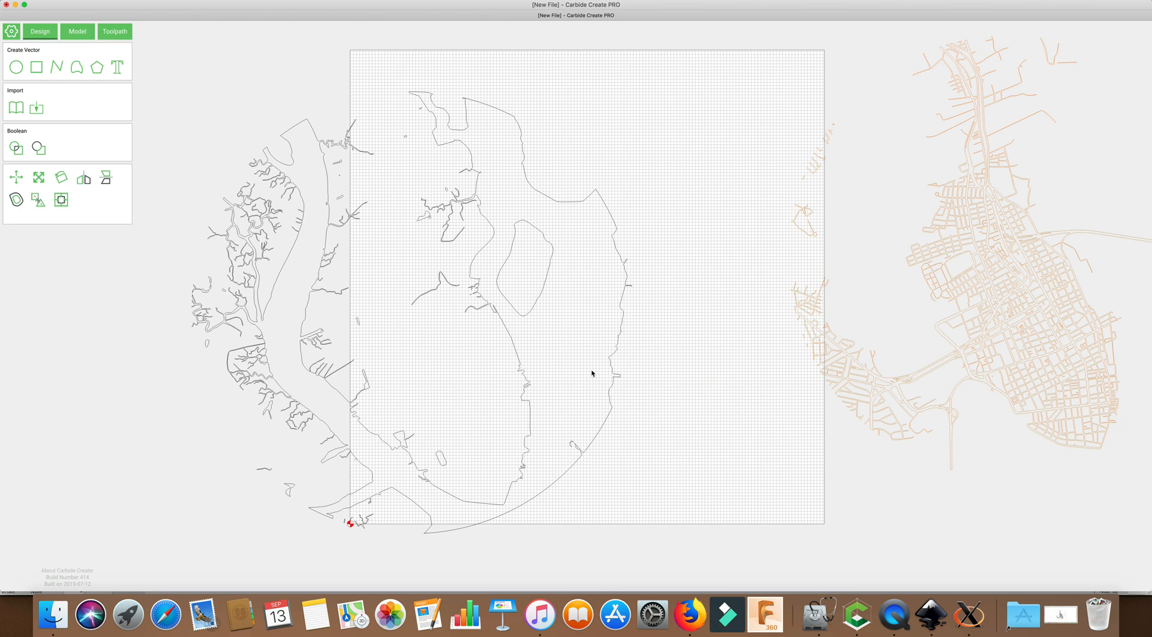
{"action": "left_click", "coordinate": [408, 350]}
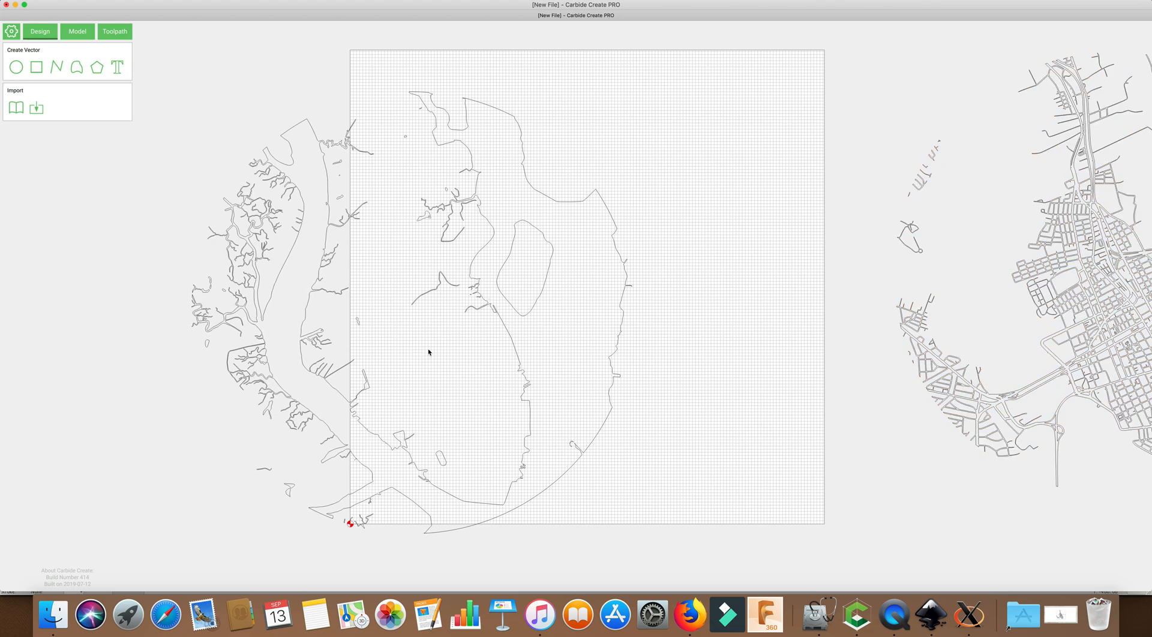
{"action": "middle_click_drag", "start_coordinate": [425, 350], "coordinate": [480, 351]}
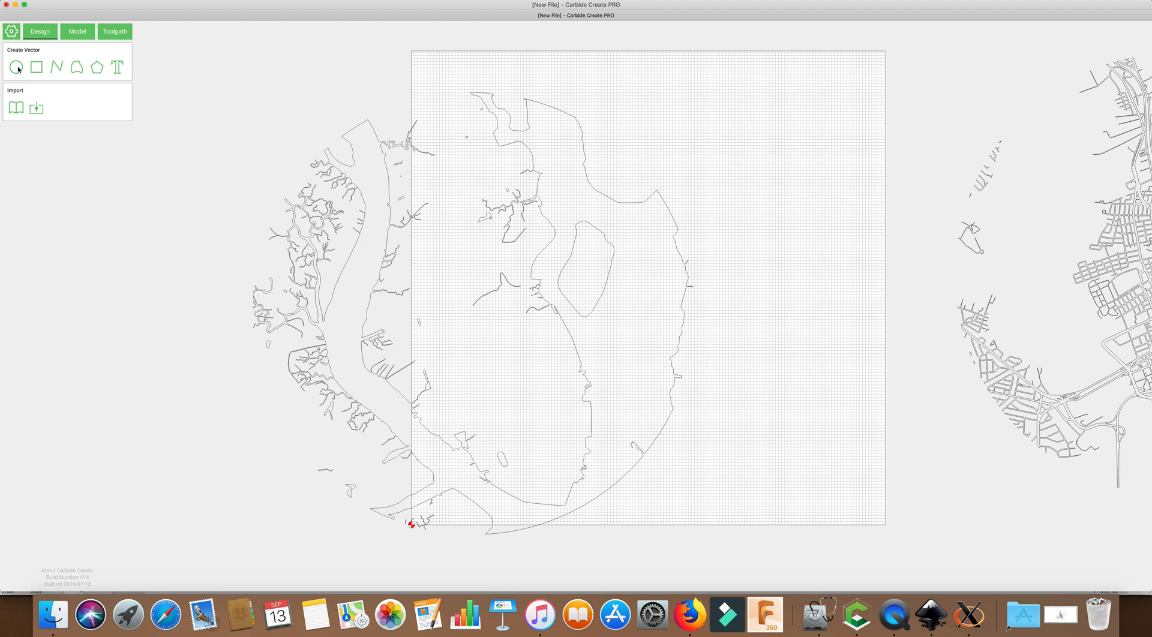
Save the design in the Downloads folder as charleston map table 2.
{"action": "left_click", "coordinate": [85, 0]}
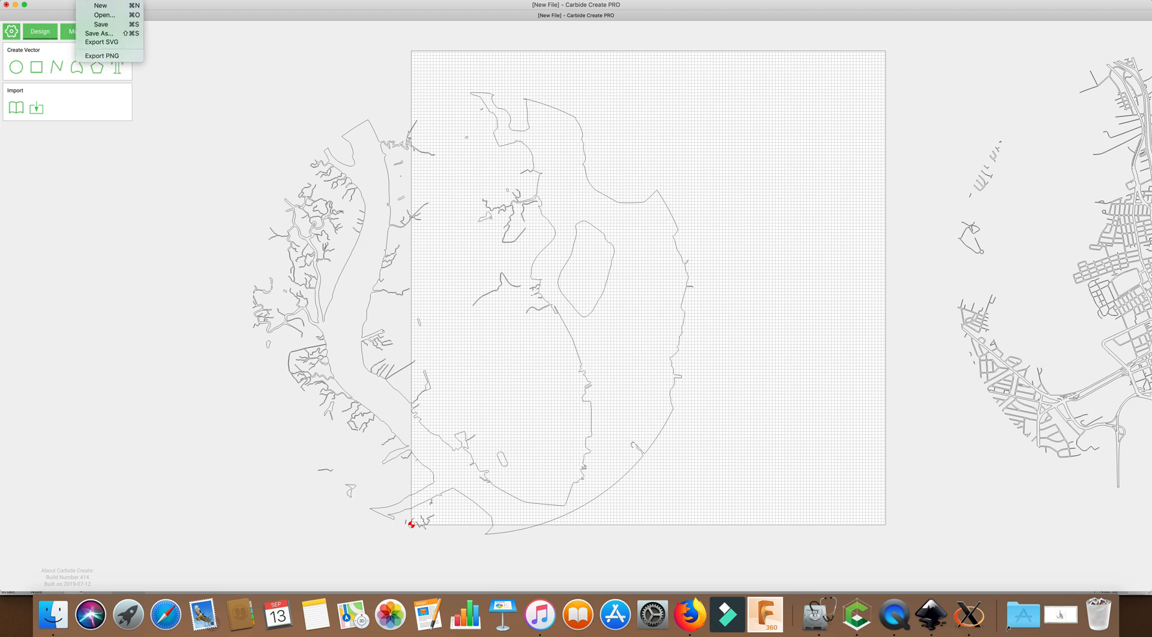
{"action": "left_click", "coordinate": [106, 26]}
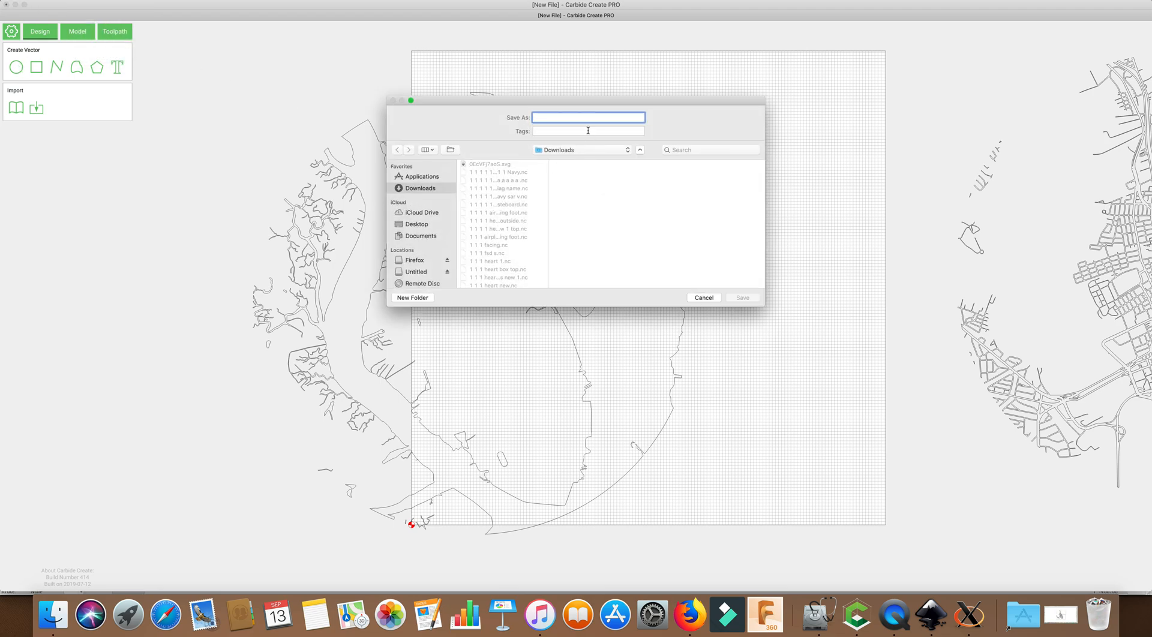
{"action": "type", "text": "charleston map table 2"}
{"action": "left_click", "coordinate": [749, 298]}
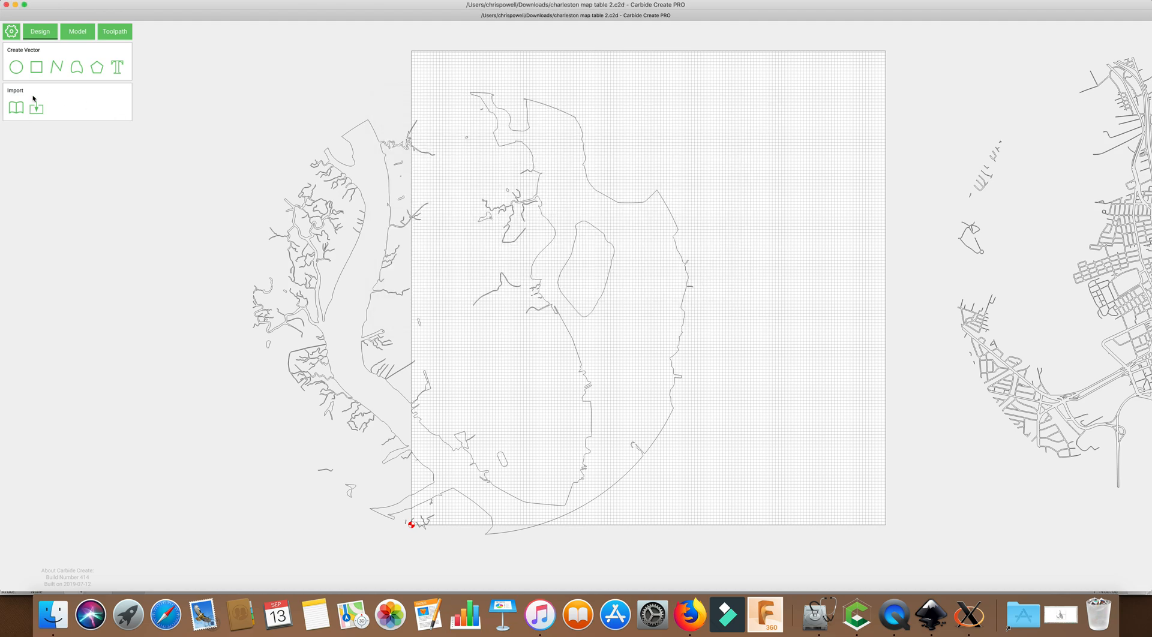
Draw a circle around the water map and set its width and height to 28 in.
{"action": "left_click", "coordinate": [16, 67]}
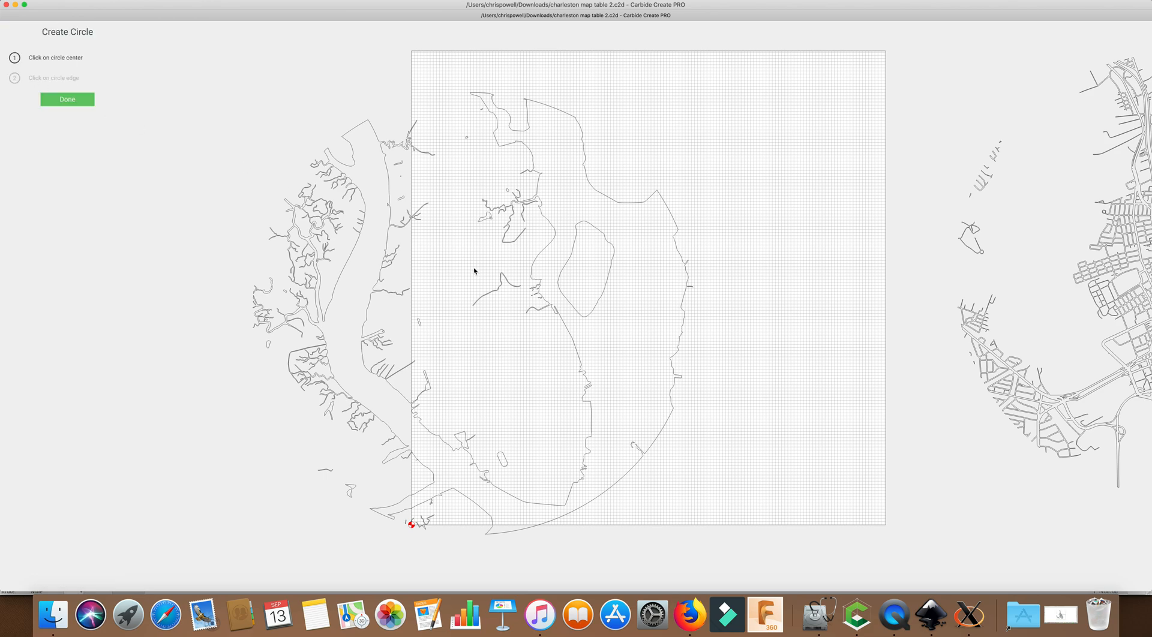
{"action": "left_click", "coordinate": [456, 304]}
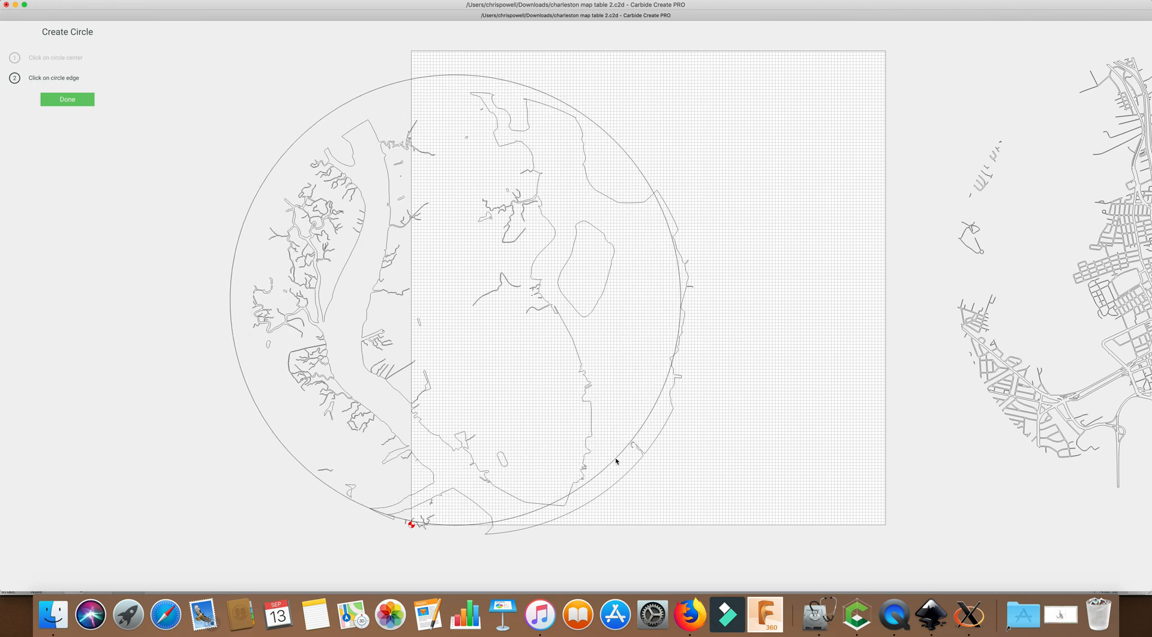
{"action": "left_click", "coordinate": [615, 461]}
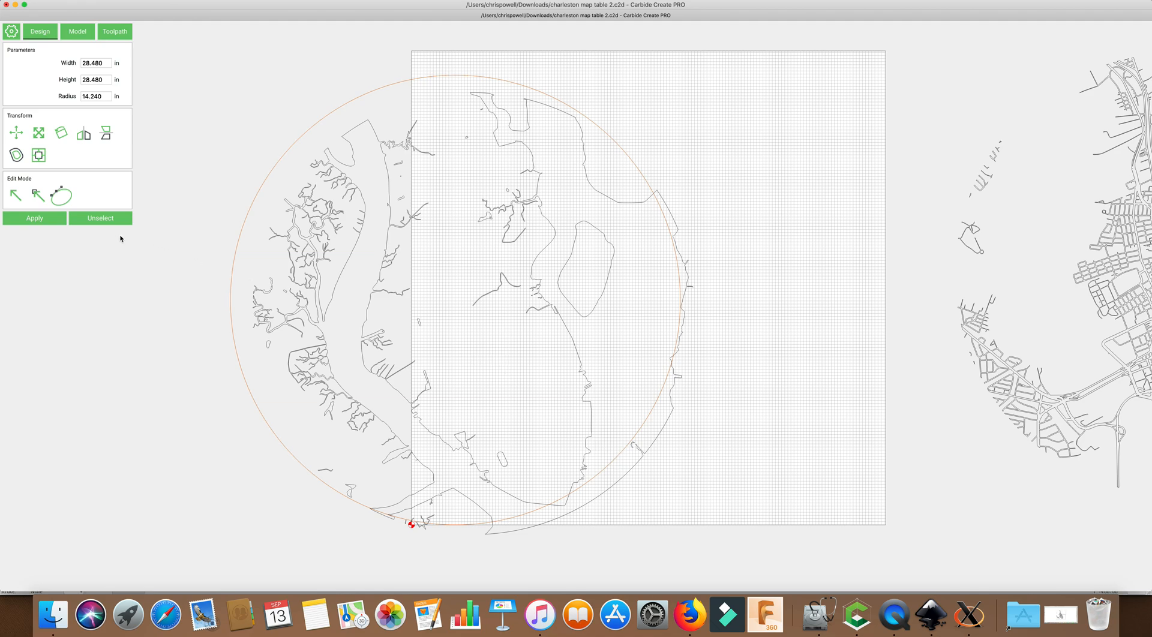
{"action": "double_click", "coordinate": [103, 62]}
{"action": "triple_click", "coordinate": [103, 61]}
{"action": "type", "text": "28"}
{"action": "key", "text": "Tab"}
{"action": "type", "text": "28"}
{"action": "key", "text": "Return"}
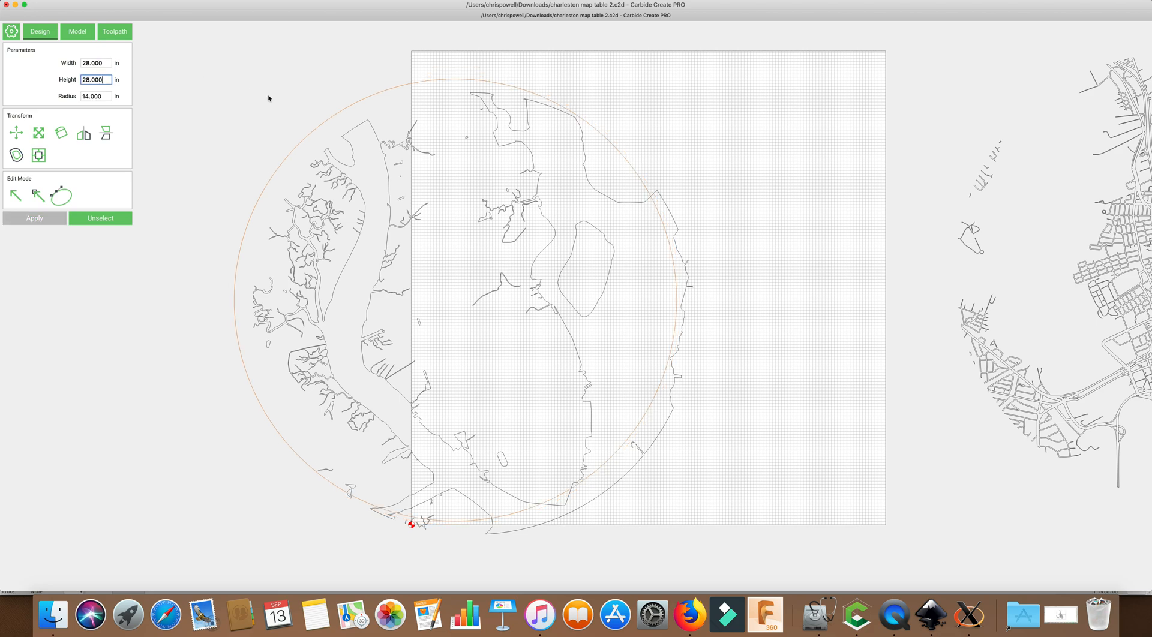
Move the 28 in circle so it lines up with the water map's curved outer edges, and check the alignment up close.
{"action": "left_click_drag", "start_coordinate": [342, 110], "coordinate": [360, 125]}
{"action": "scroll", "coordinate": [360, 126], "scroll_direction": "up", "scroll_amount": 2}
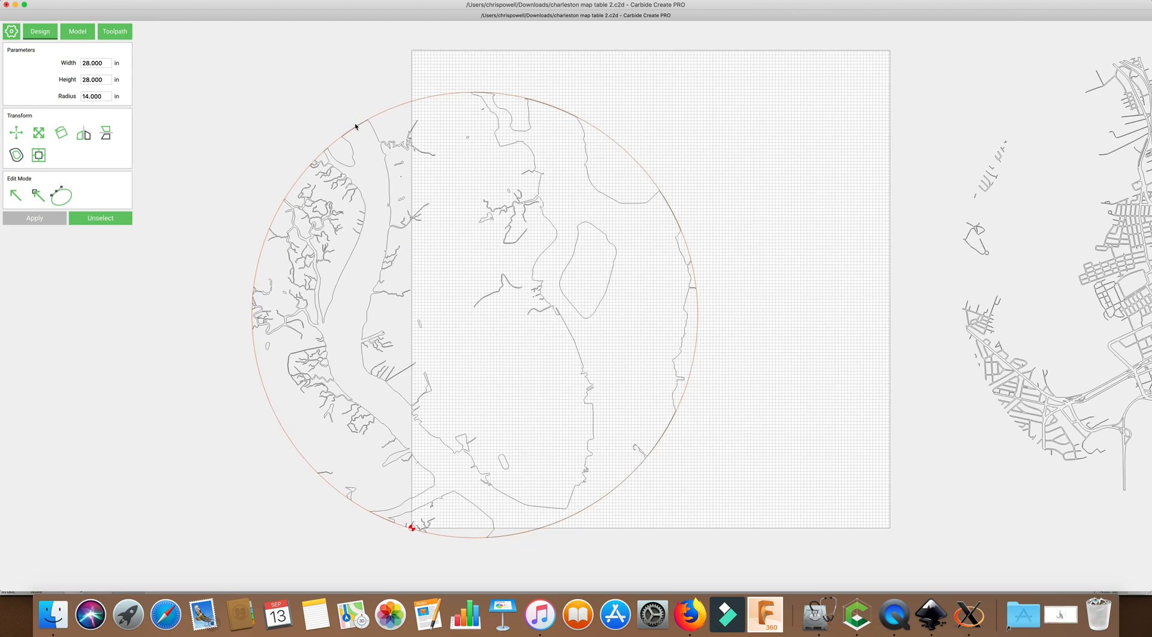
{"action": "scroll", "coordinate": [368, 126], "scroll_direction": "up", "scroll_amount": 2}
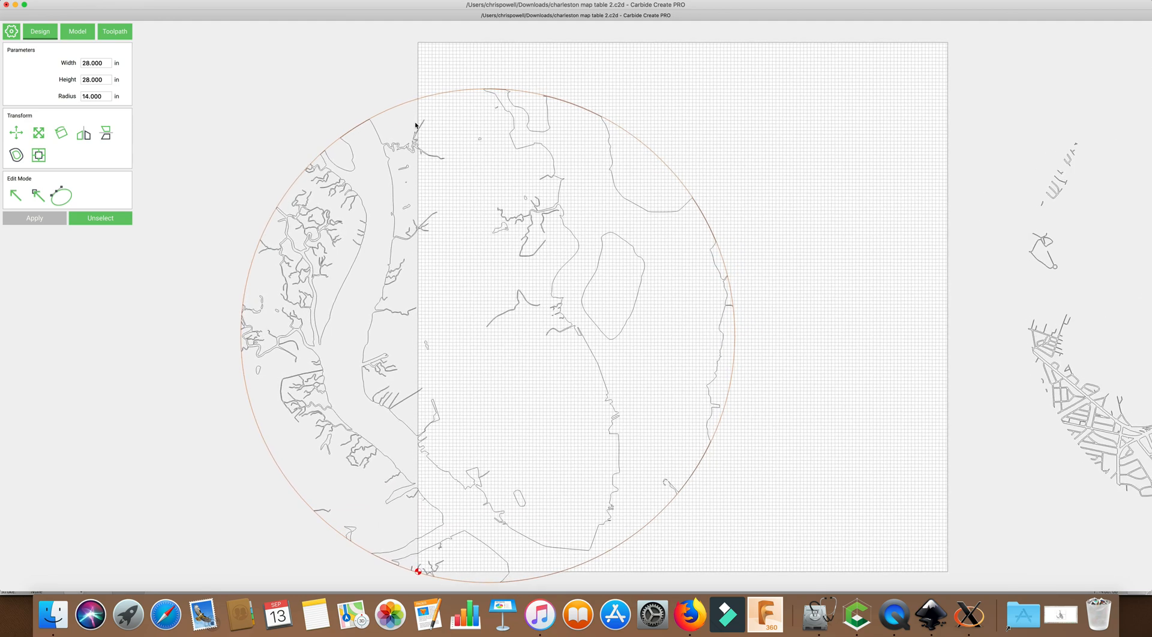
{"action": "scroll", "coordinate": [371, 138], "scroll_direction": "up", "scroll_amount": 2}
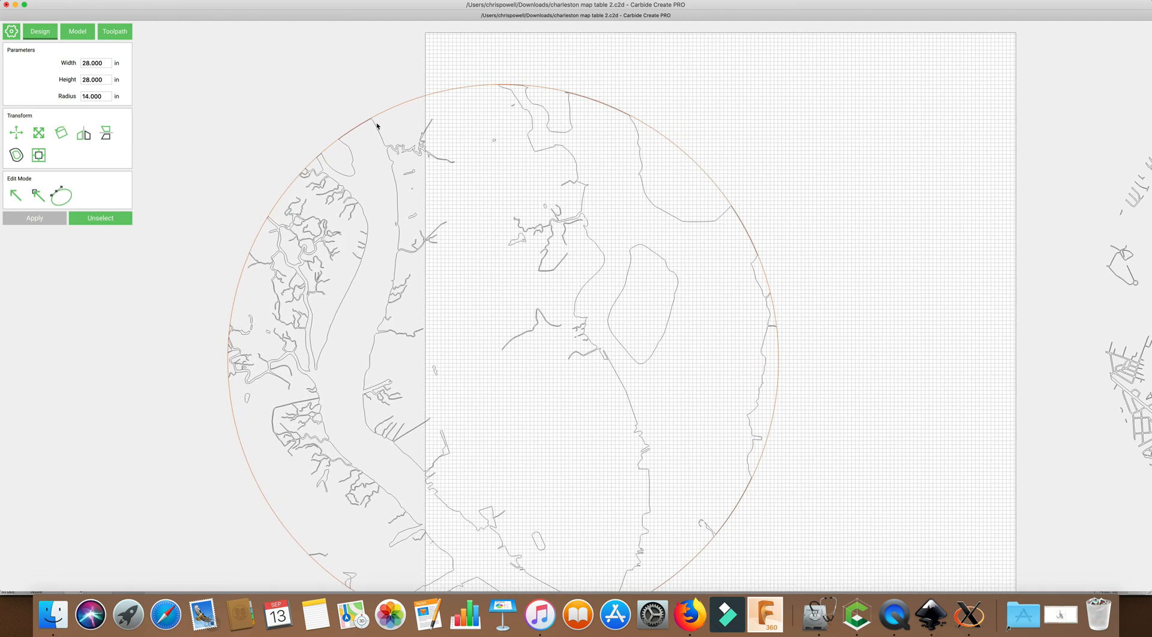
{"action": "scroll", "coordinate": [366, 122], "scroll_direction": "up", "scroll_amount": 4}
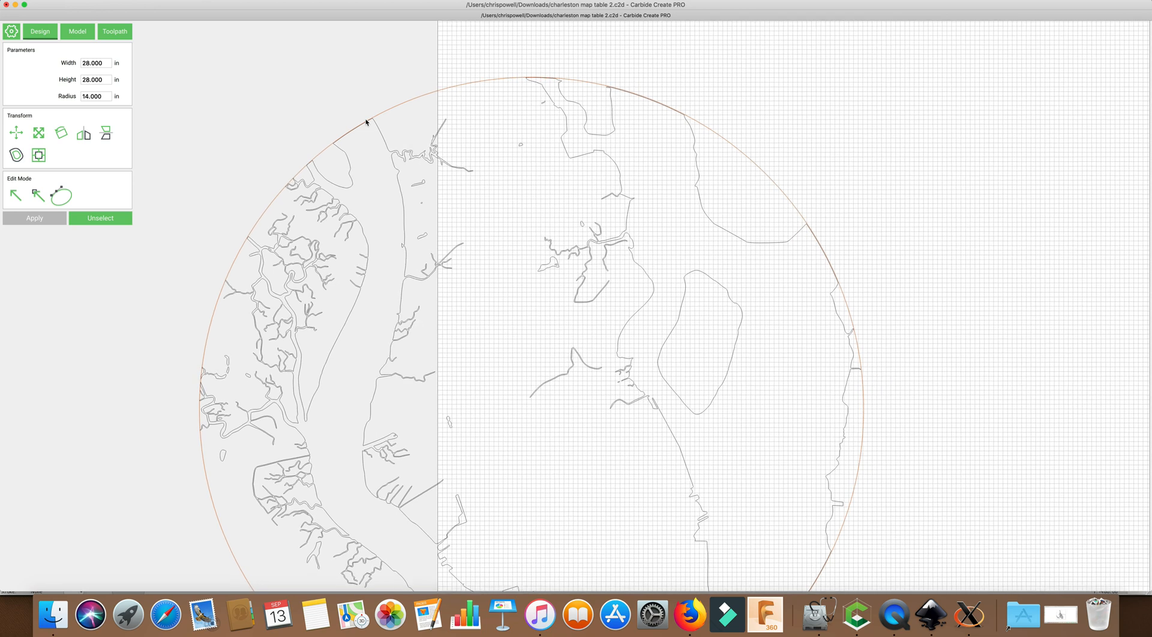
{"action": "scroll", "coordinate": [365, 122], "scroll_direction": "up", "scroll_amount": 6}
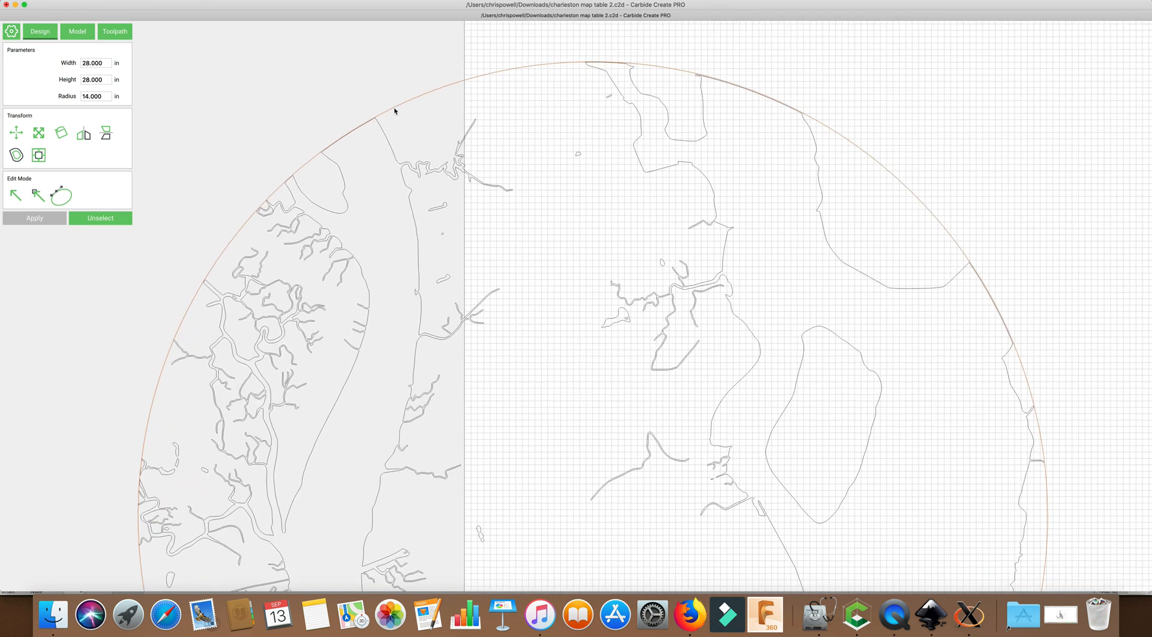
{"action": "scroll", "coordinate": [368, 133], "scroll_direction": "up", "scroll_amount": 3}
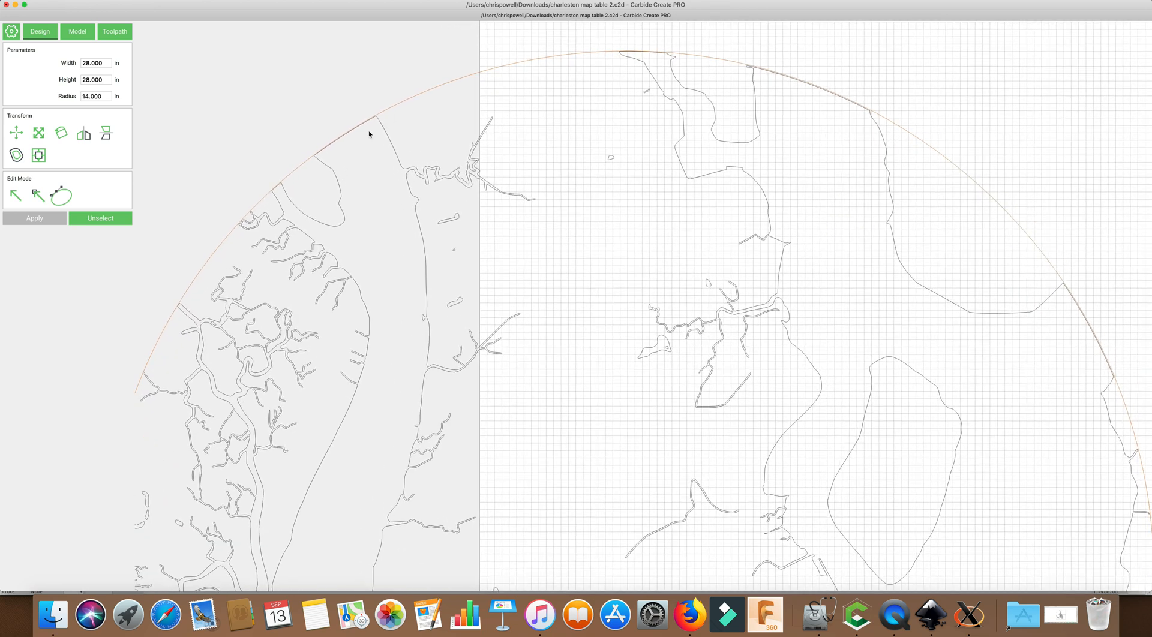
{"action": "scroll", "coordinate": [368, 133], "scroll_direction": "up", "scroll_amount": 2}
{"action": "scroll", "coordinate": [371, 130], "scroll_direction": "up", "scroll_amount": 2}
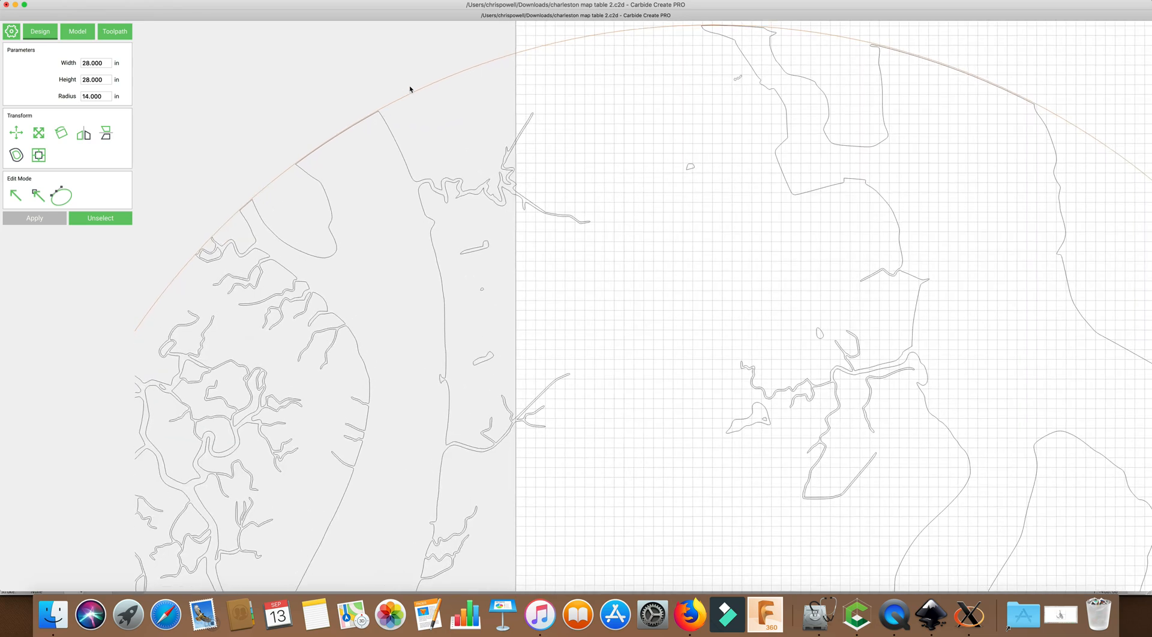
{"action": "left_click", "coordinate": [409, 95]}
Examine how the 28 in circle fits around the whole water map.
{"action": "scroll", "coordinate": [499, 355], "scroll_direction": "down", "scroll_amount": 6}
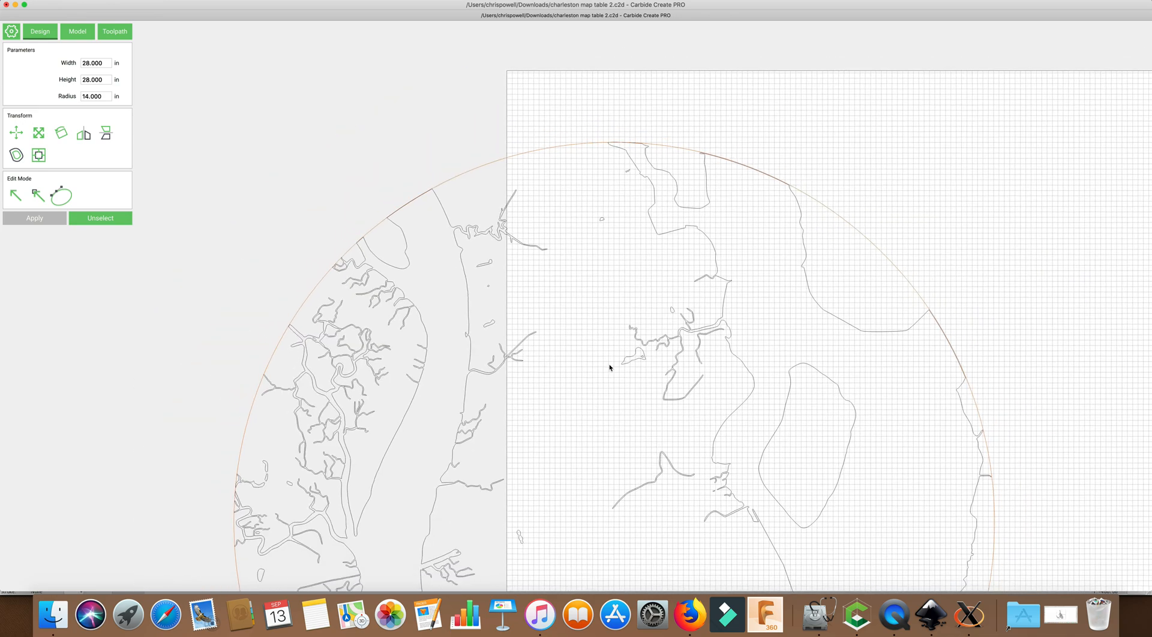
{"action": "scroll", "coordinate": [753, 377], "scroll_direction": "down", "scroll_amount": 4}
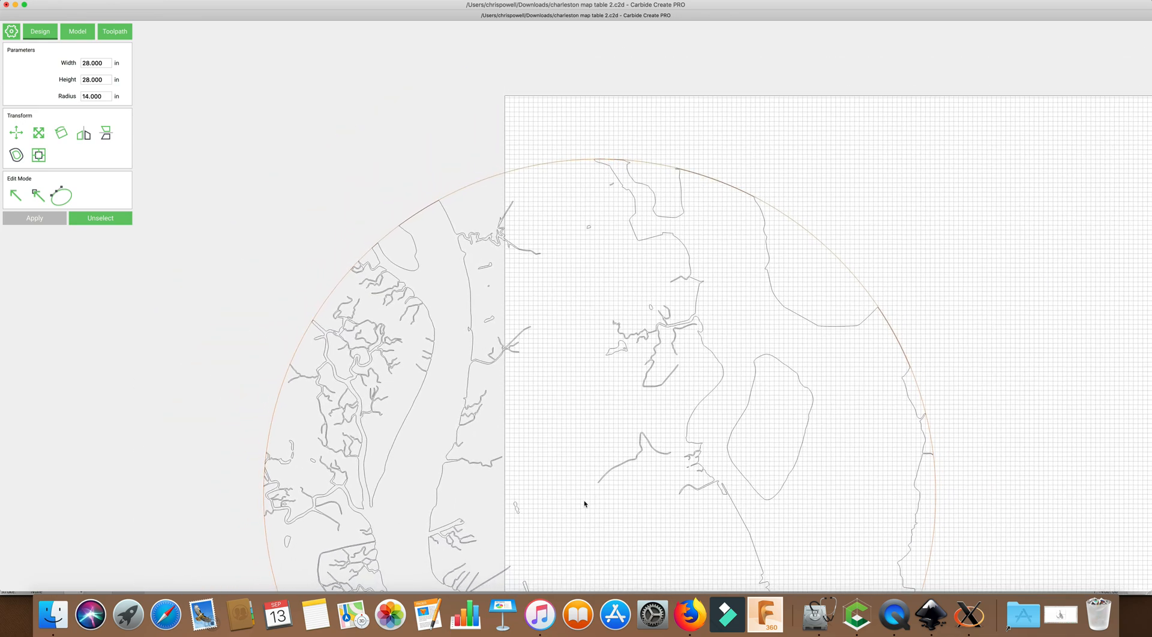
{"action": "scroll", "coordinate": [592, 526], "scroll_direction": "down", "scroll_amount": 1}
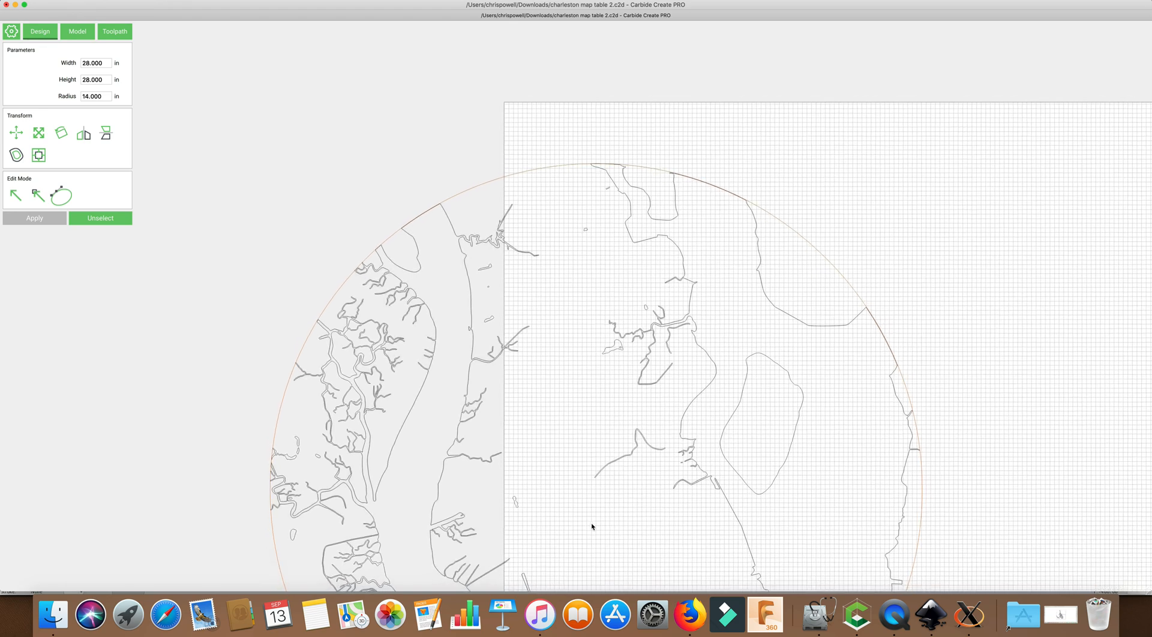
{"action": "scroll", "coordinate": [588, 516], "scroll_direction": "down", "scroll_amount": 1}
{"action": "scroll", "coordinate": [583, 489], "scroll_direction": "down", "scroll_amount": 1}
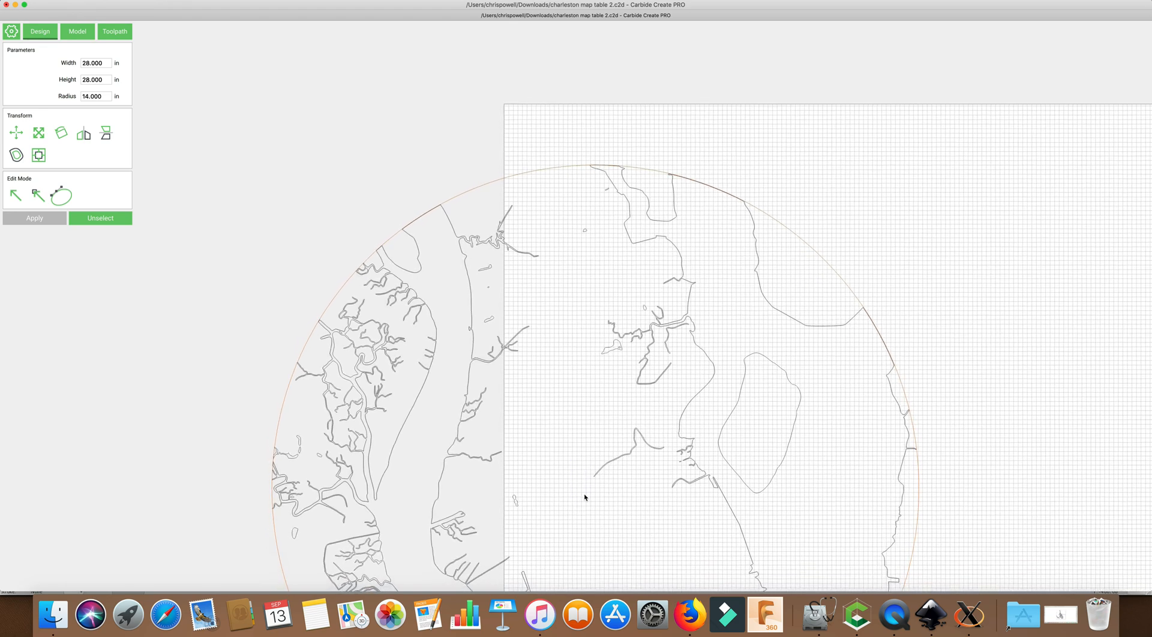
{"action": "scroll", "coordinate": [692, 500], "scroll_direction": "down", "scroll_amount": 1}
{"action": "scroll", "coordinate": [693, 497], "scroll_direction": "down", "scroll_amount": 1}
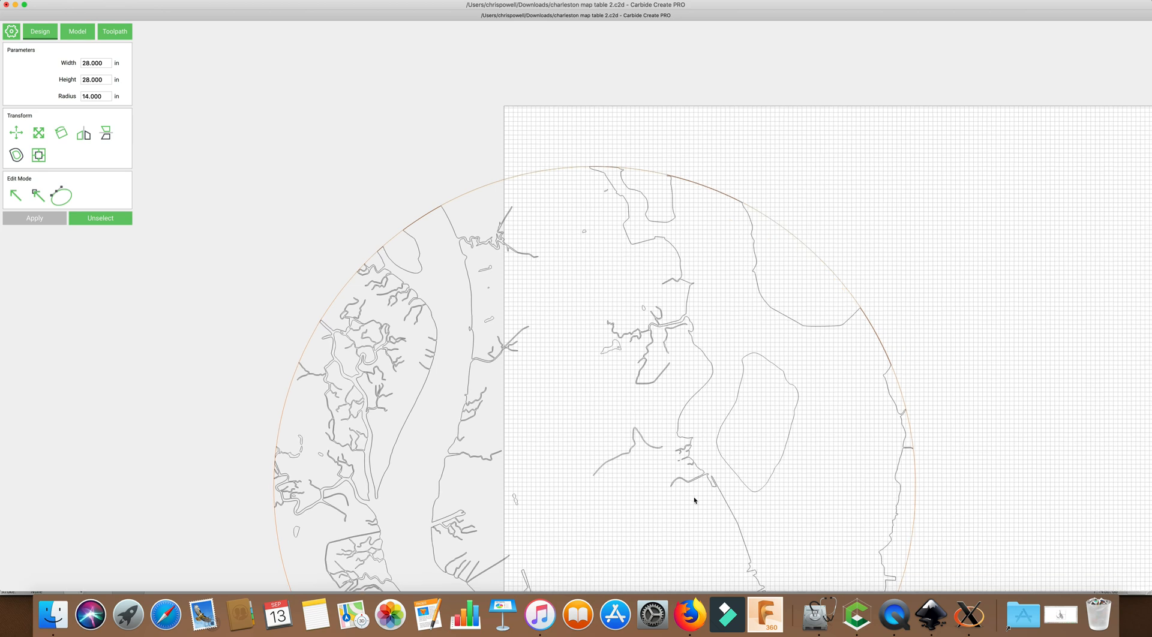
{"action": "scroll", "coordinate": [804, 496], "scroll_direction": "down", "scroll_amount": 1}
{"action": "scroll", "coordinate": [778, 493], "scroll_direction": "down", "scroll_amount": 1}
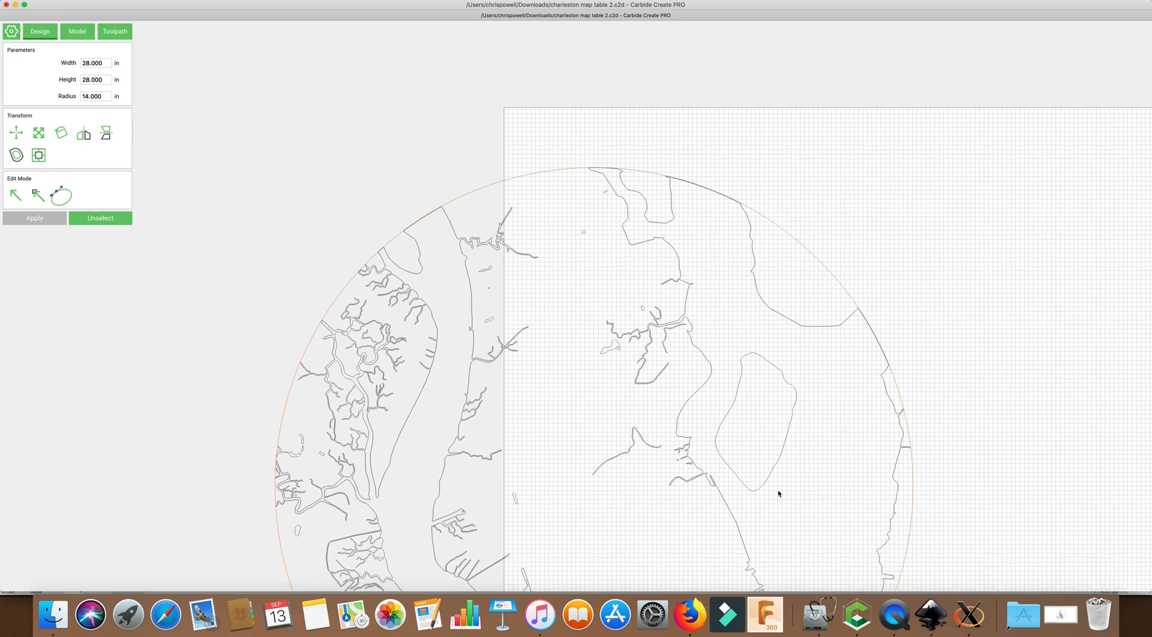
{"action": "scroll", "coordinate": [660, 495], "scroll_direction": "down", "scroll_amount": 2}
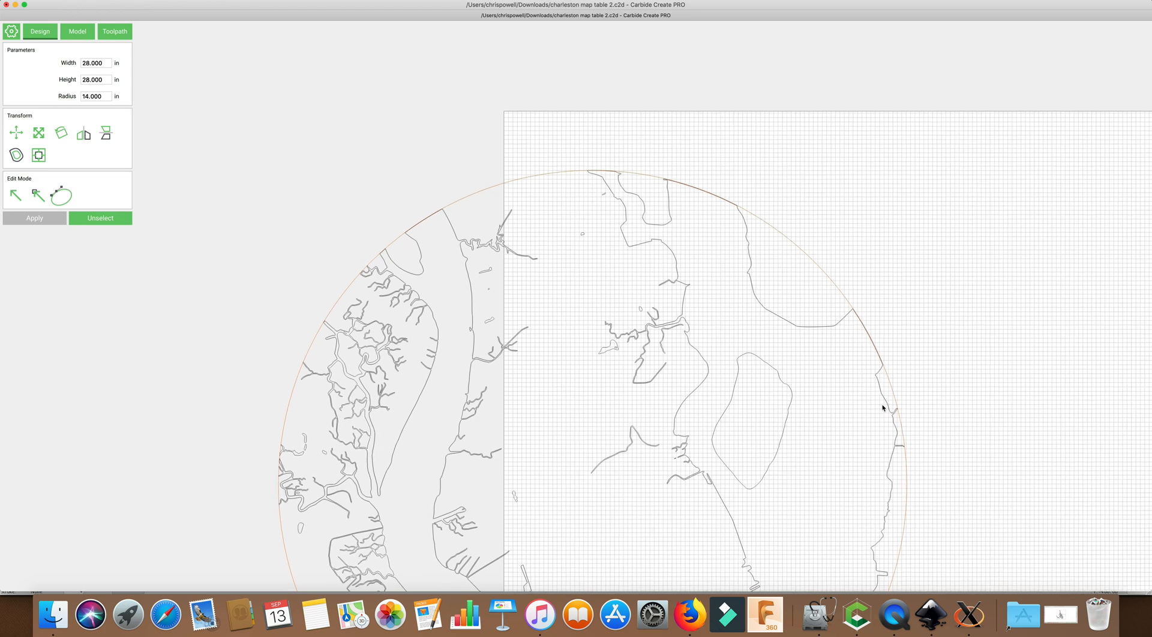
{"action": "scroll", "coordinate": [797, 292], "scroll_direction": "down", "scroll_amount": 4}
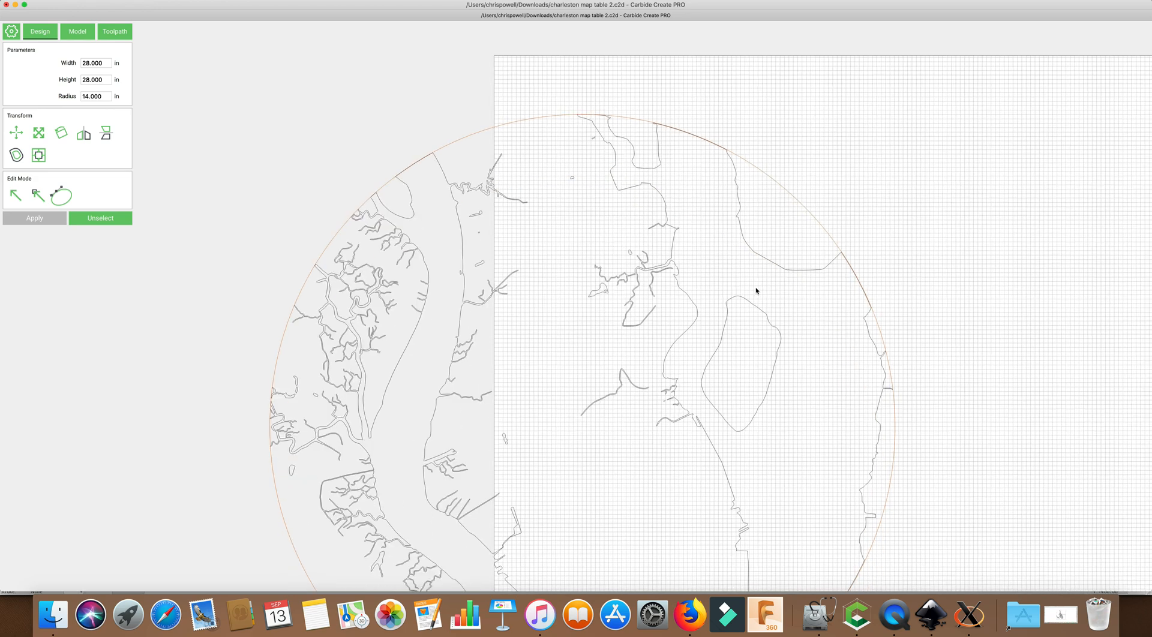
{"action": "scroll", "coordinate": [757, 288], "scroll_direction": "down", "scroll_amount": 3}
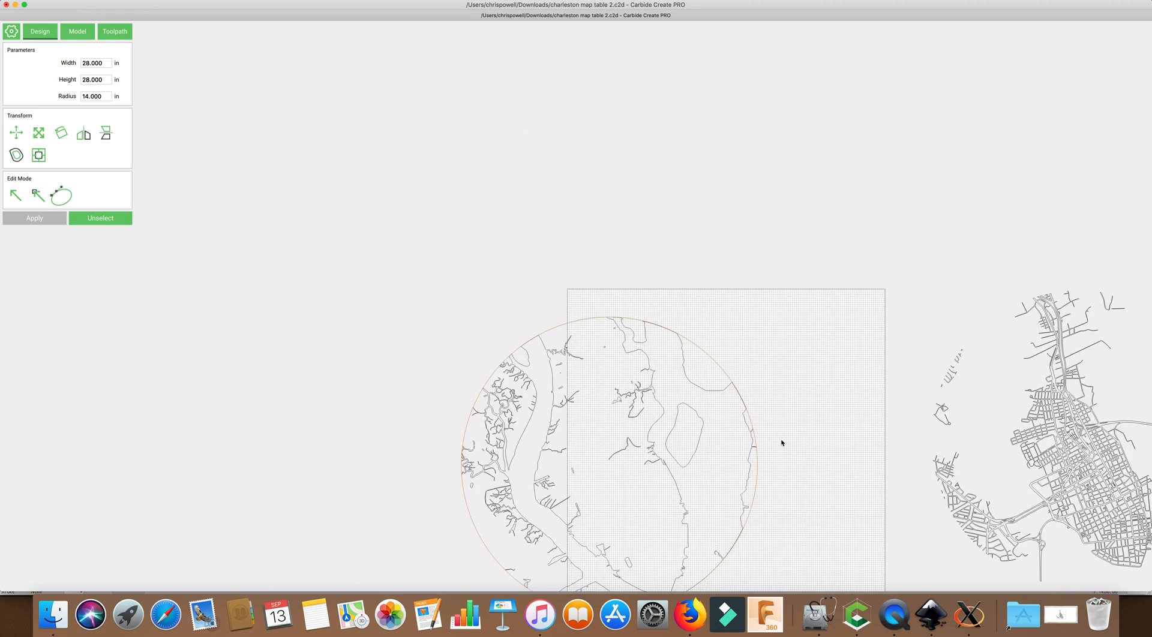
Center the water map together with its 28 in circle on the stock in both directions, and save the design.
{"action": "key", "text": "super+a"}
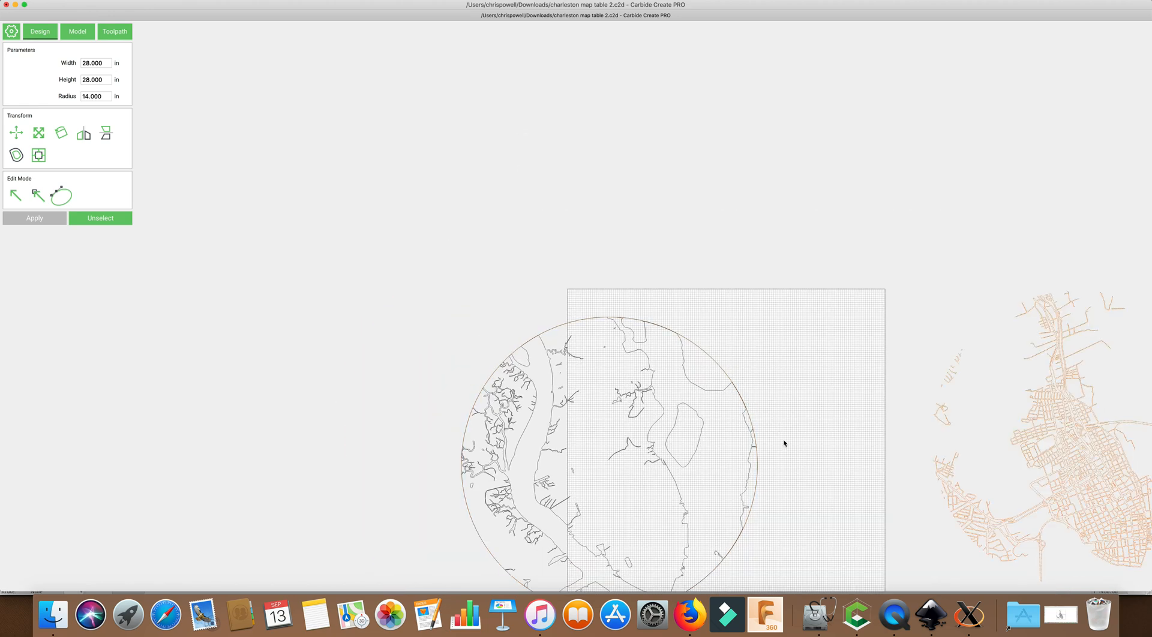
{"action": "left_click", "coordinate": [783, 440]}
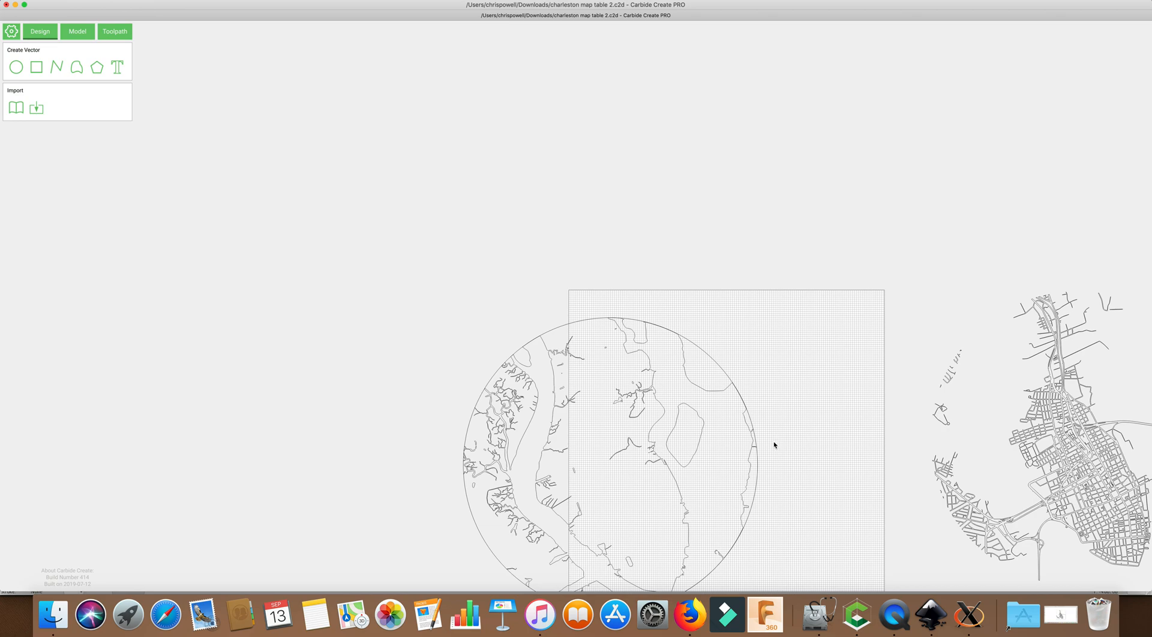
{"action": "scroll", "coordinate": [774, 446], "scroll_direction": "down", "scroll_amount": 5}
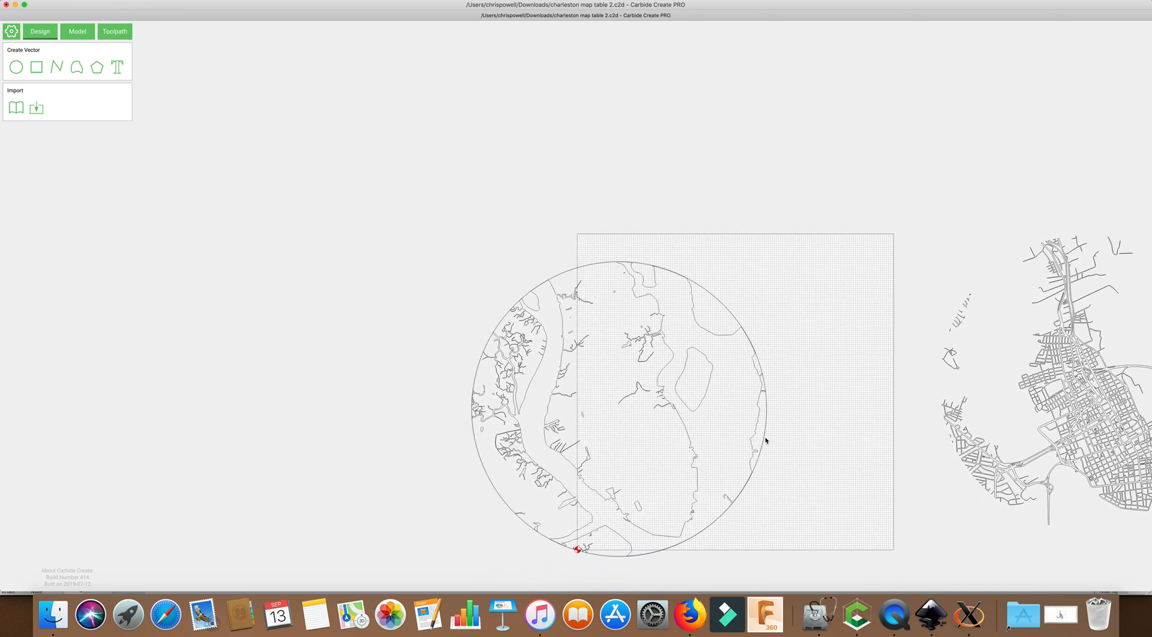
{"action": "left_click_drag", "start_coordinate": [801, 445], "coordinate": [728, 397]}
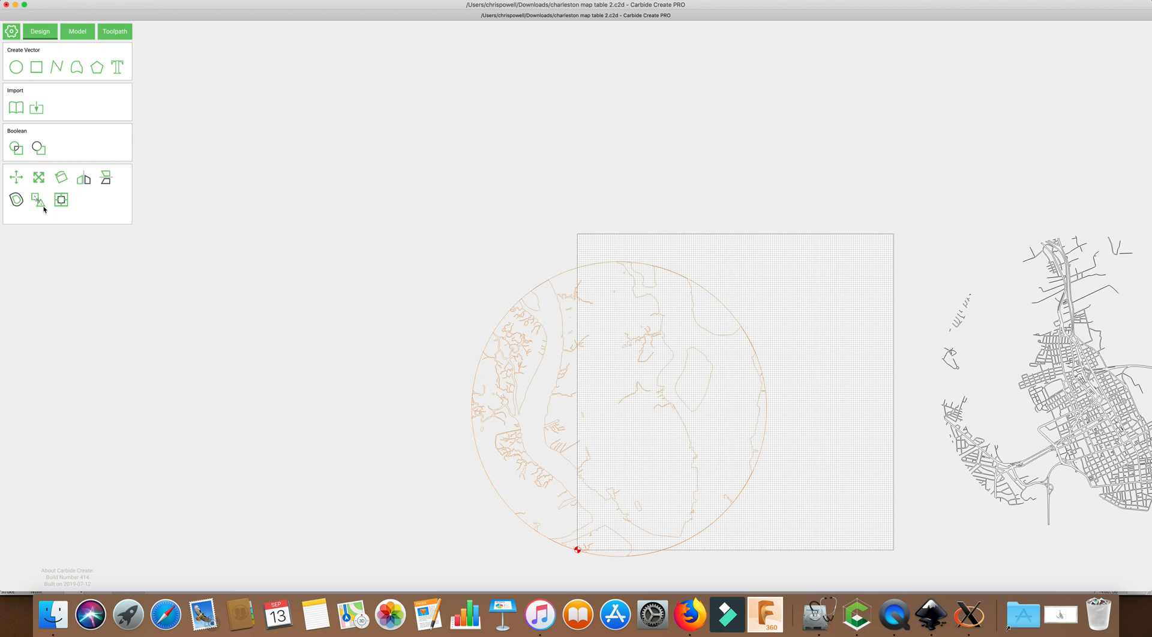
{"action": "left_click", "coordinate": [61, 199]}
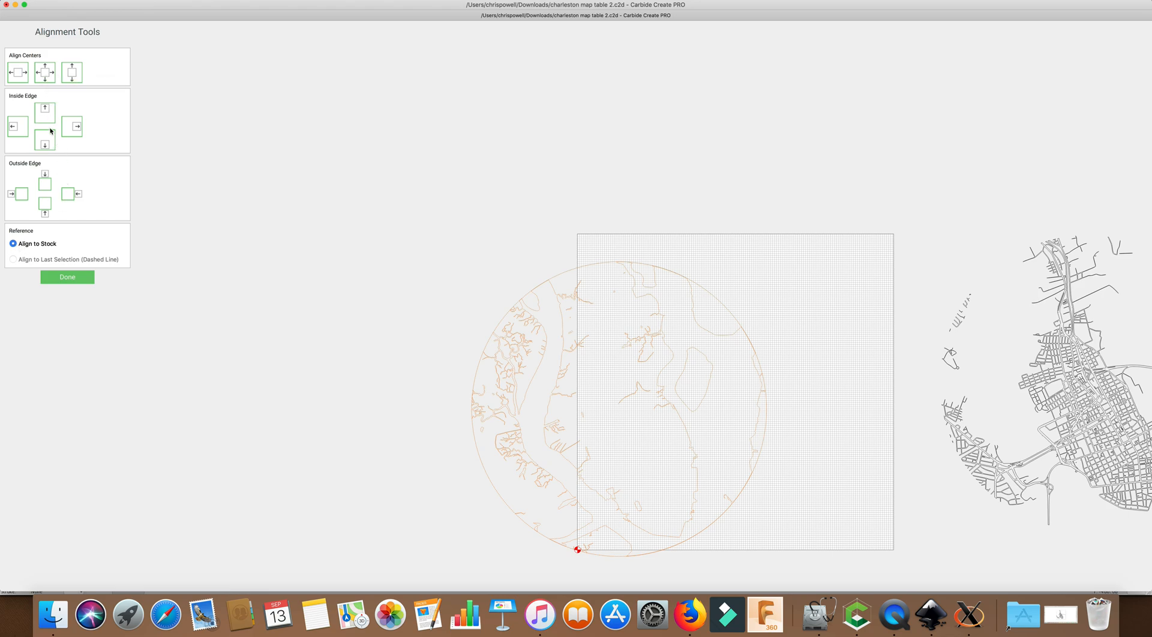
{"action": "left_click", "coordinate": [46, 78]}
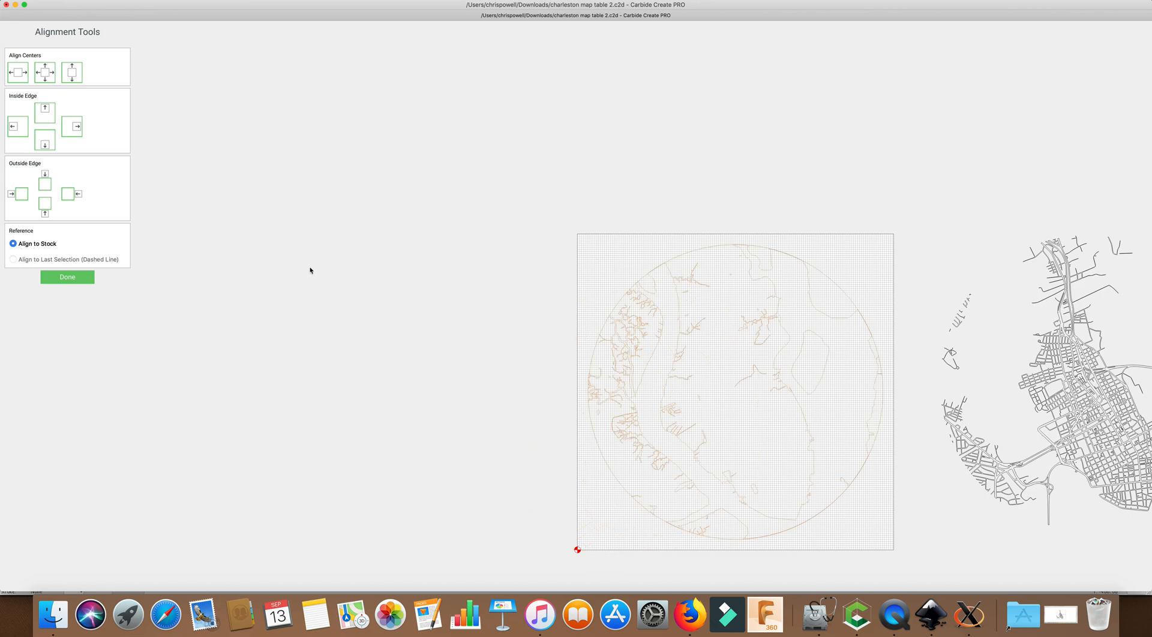
{"action": "left_click", "coordinate": [77, 279]}
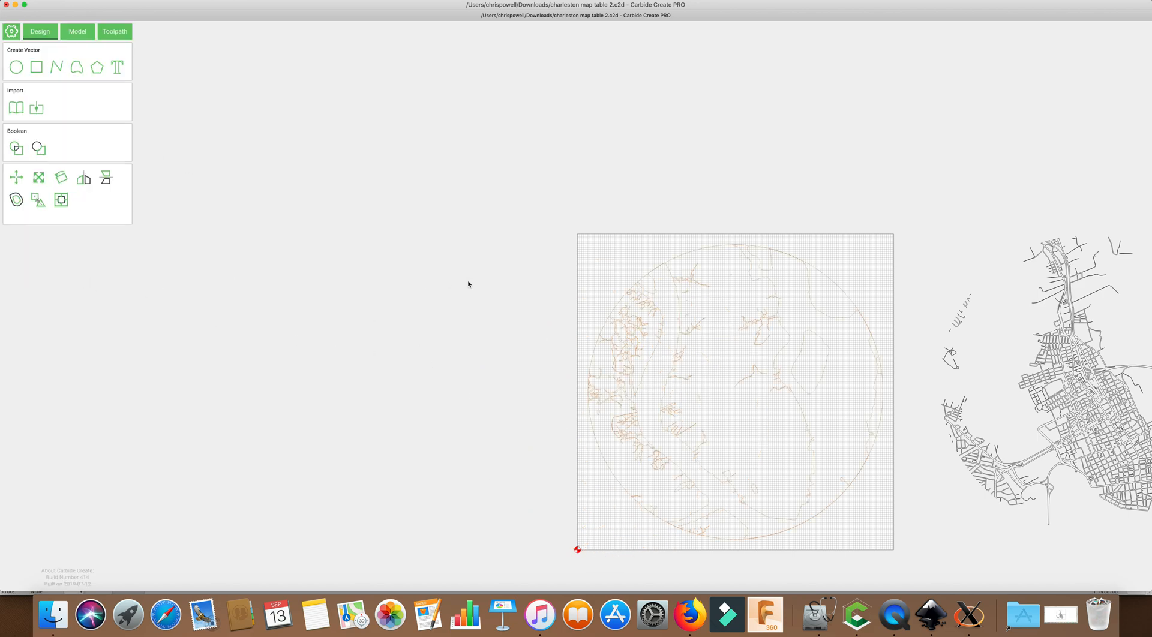
{"action": "left_click", "coordinate": [954, 210]}
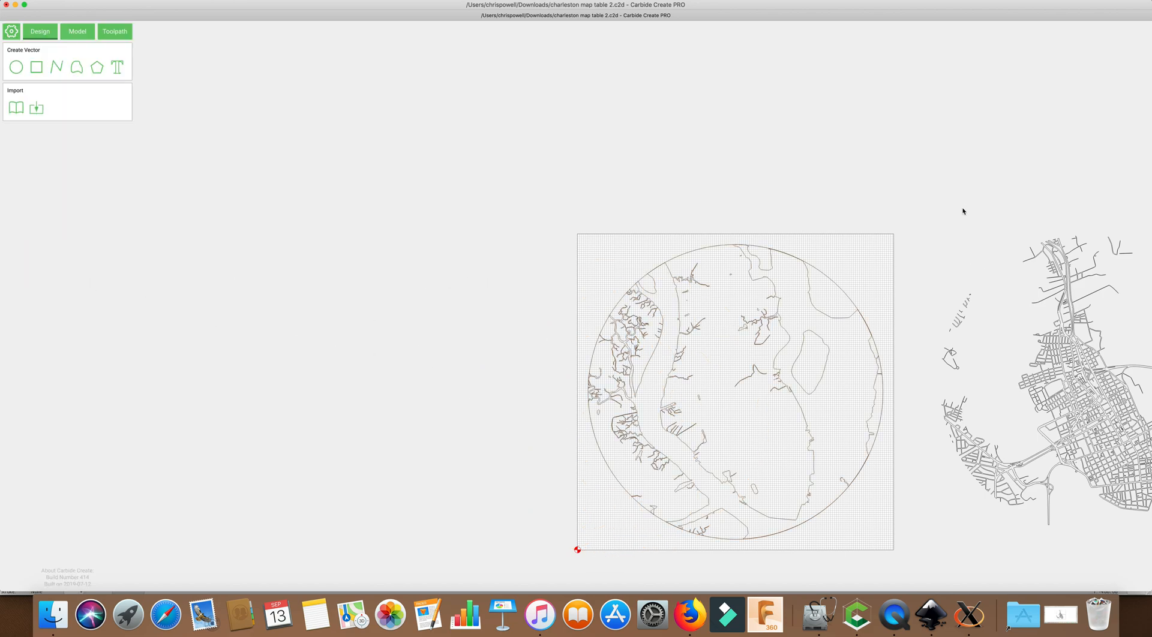
{"action": "left_click", "coordinate": [82, 1]}
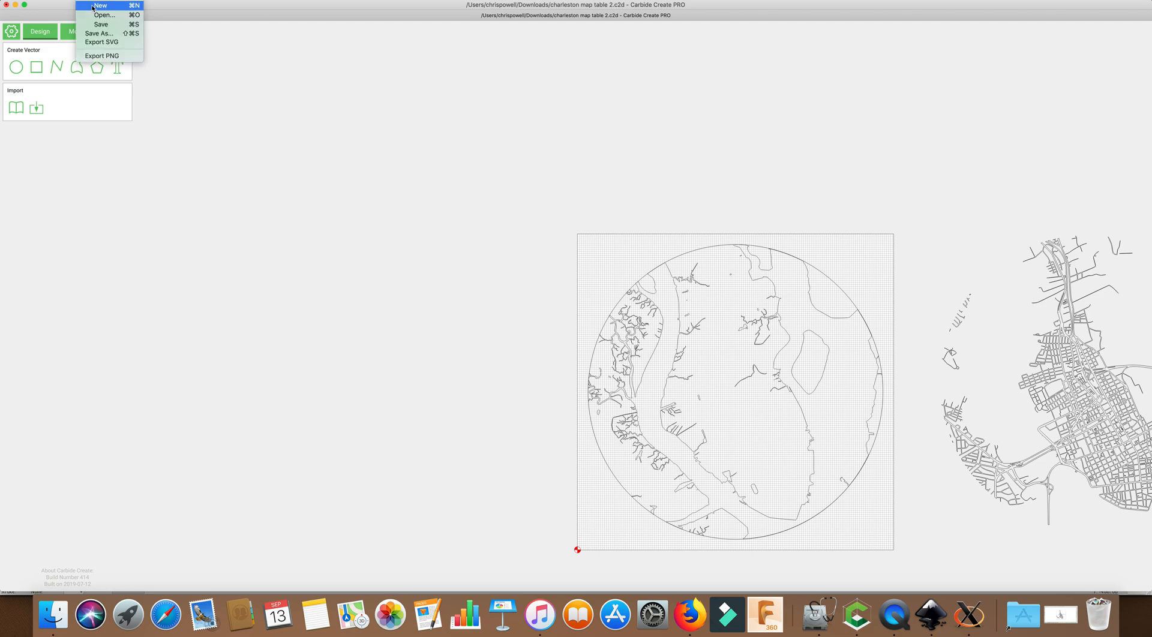
{"action": "left_click", "coordinate": [96, 24]}
Draw a circle around the road map and set its width to 28 in.
{"action": "right_click_drag", "start_coordinate": [942, 231], "coordinate": [655, 174]}
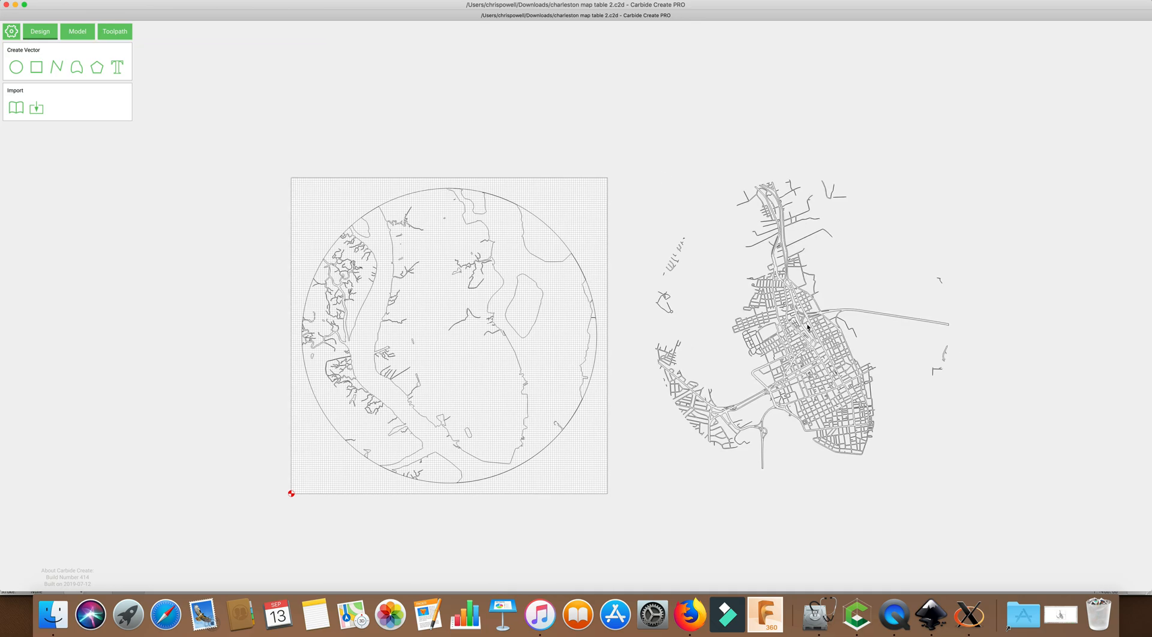
{"action": "scroll", "coordinate": [808, 329], "scroll_direction": "up", "scroll_amount": 5}
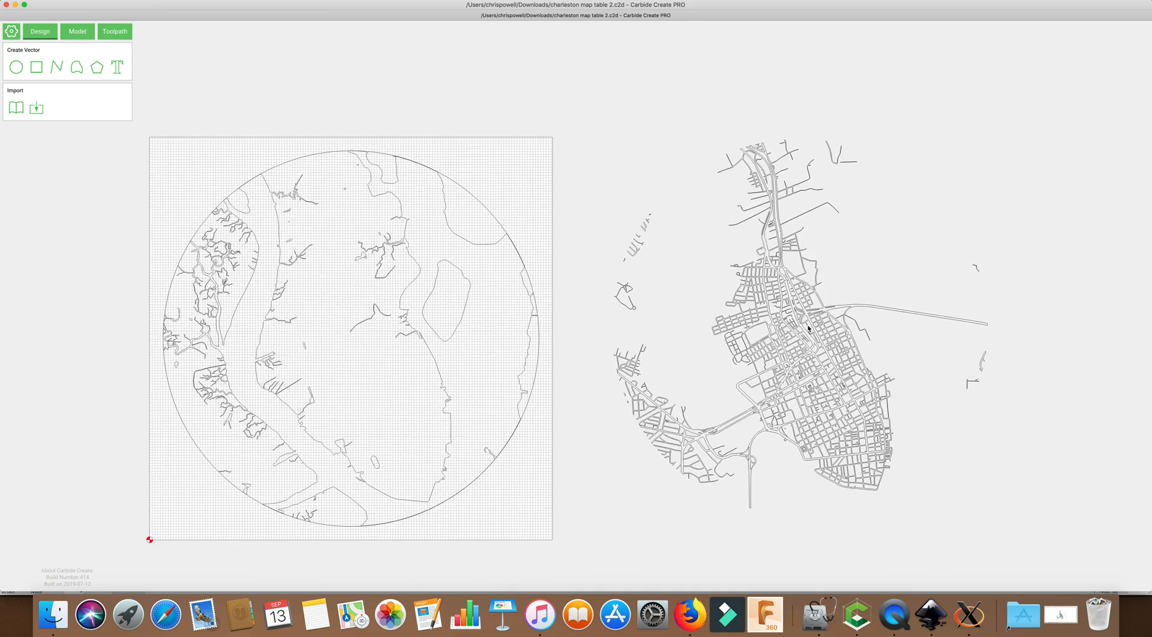
{"action": "scroll", "coordinate": [808, 328], "scroll_direction": "up", "scroll_amount": 4}
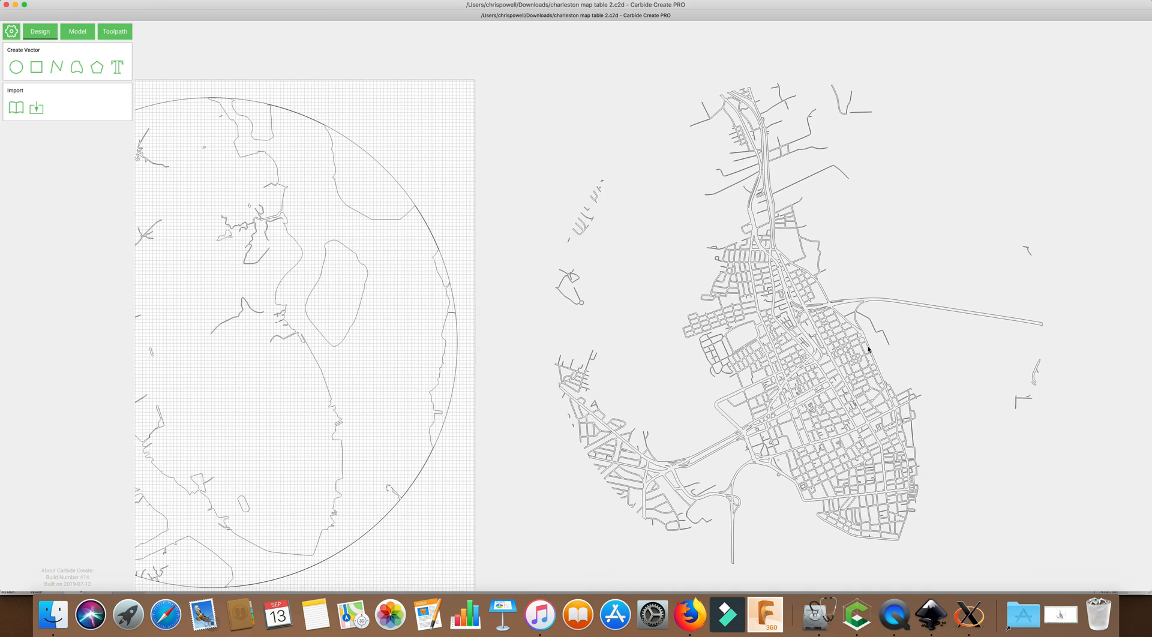
{"action": "right_click_drag", "start_coordinate": [922, 344], "coordinate": [898, 321]}
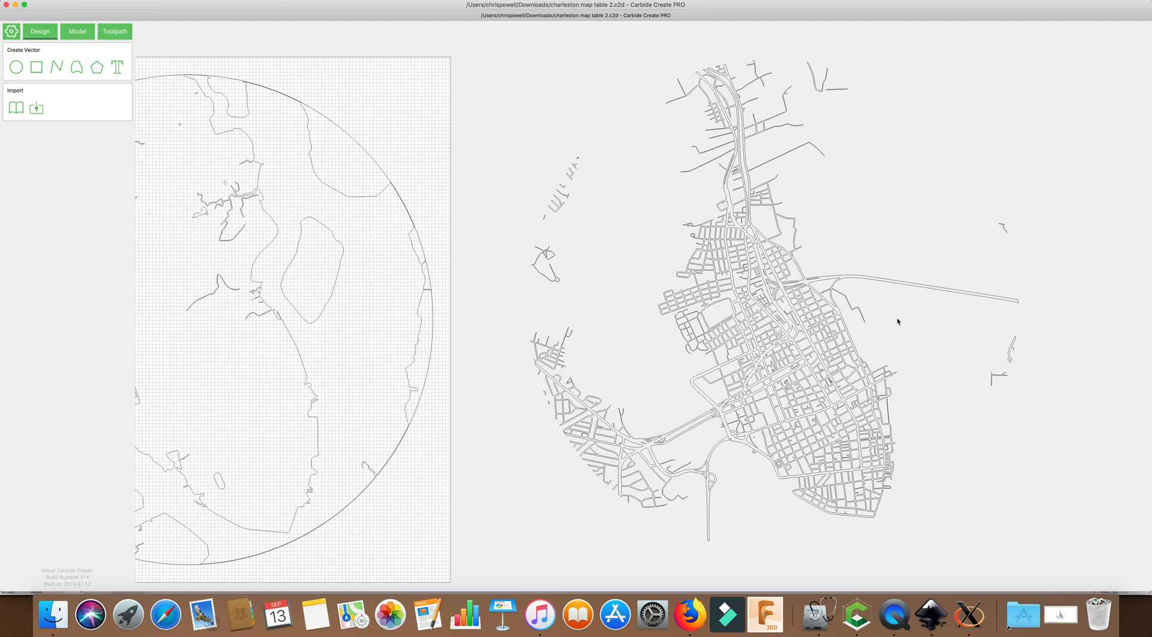
{"action": "left_click", "coordinate": [16, 66]}
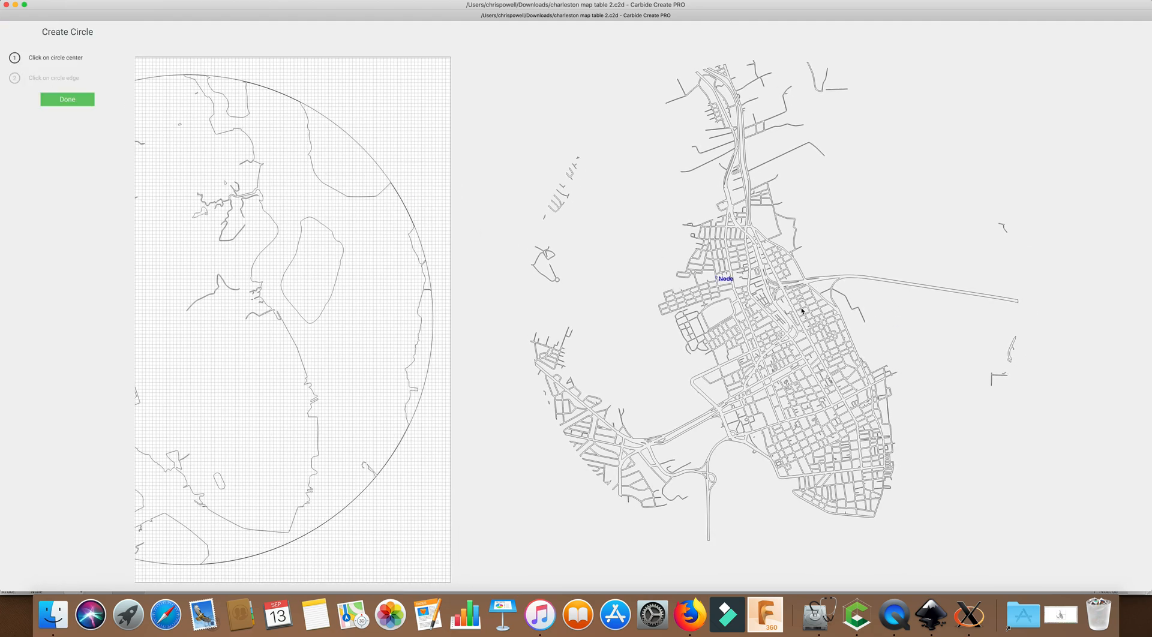
{"action": "left_click", "coordinate": [769, 301]}
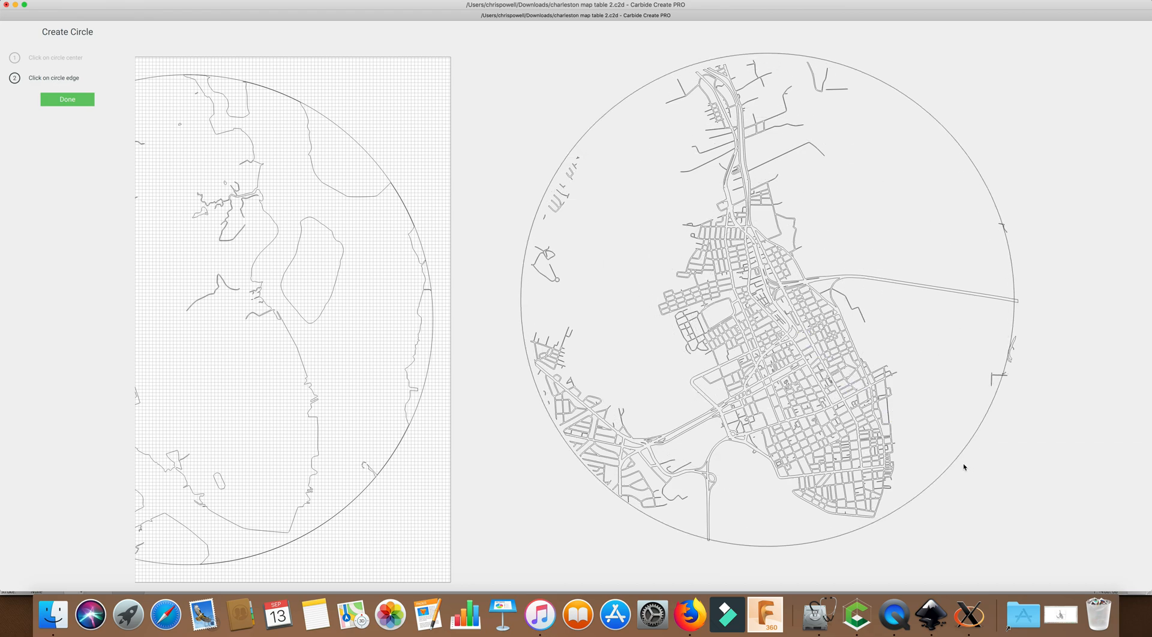
{"action": "left_click", "coordinate": [962, 465]}
{"action": "double_click", "coordinate": [90, 64]}
{"action": "type", "text": "28"}
{"action": "key", "text": "Return"}
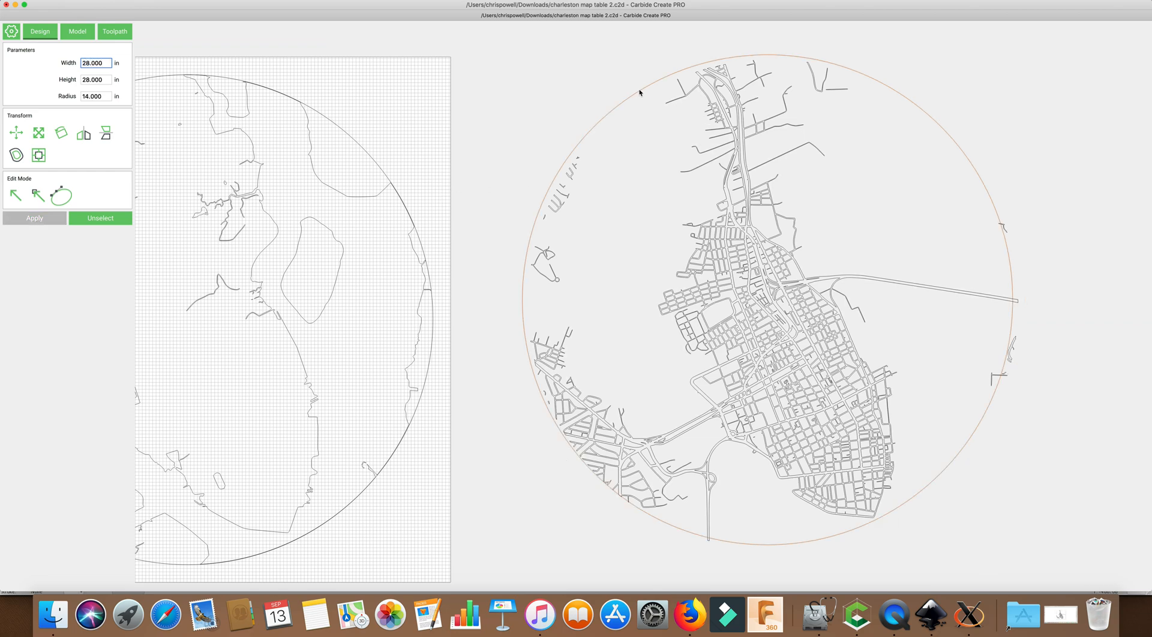
Move the road map's 28 in circle to line up with the road map's outer edges, and check the alignment up close.
{"action": "left_click_drag", "start_coordinate": [638, 92], "coordinate": [641, 97]}
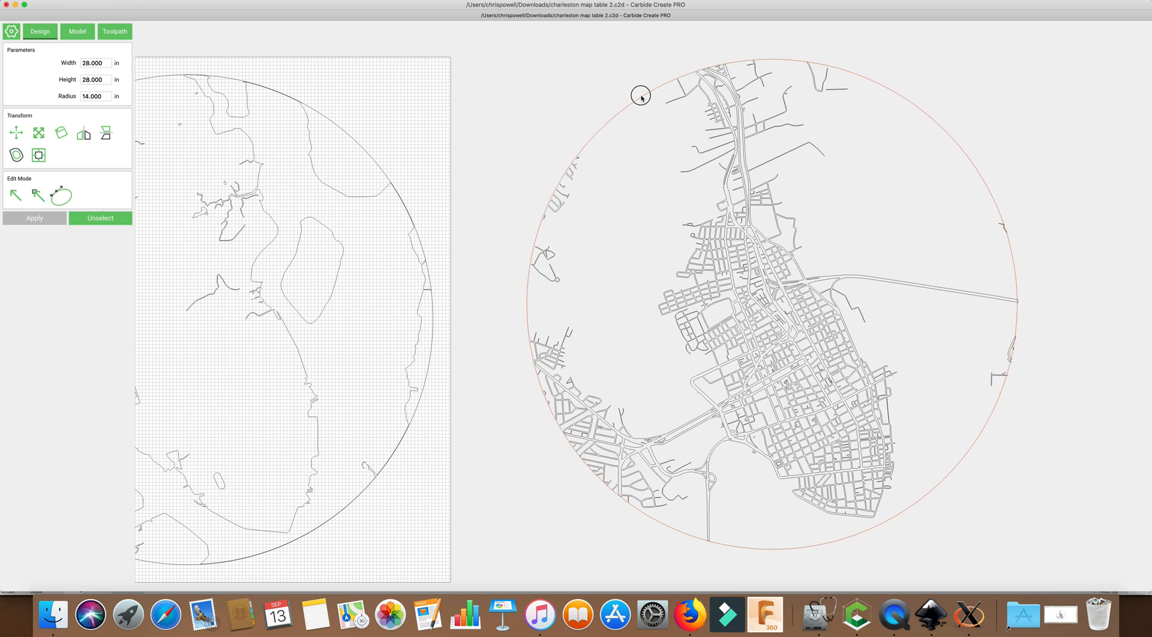
{"action": "left_click_drag", "start_coordinate": [641, 98], "coordinate": [641, 98]}
{"action": "left_click_drag", "start_coordinate": [641, 97], "coordinate": [639, 96]}
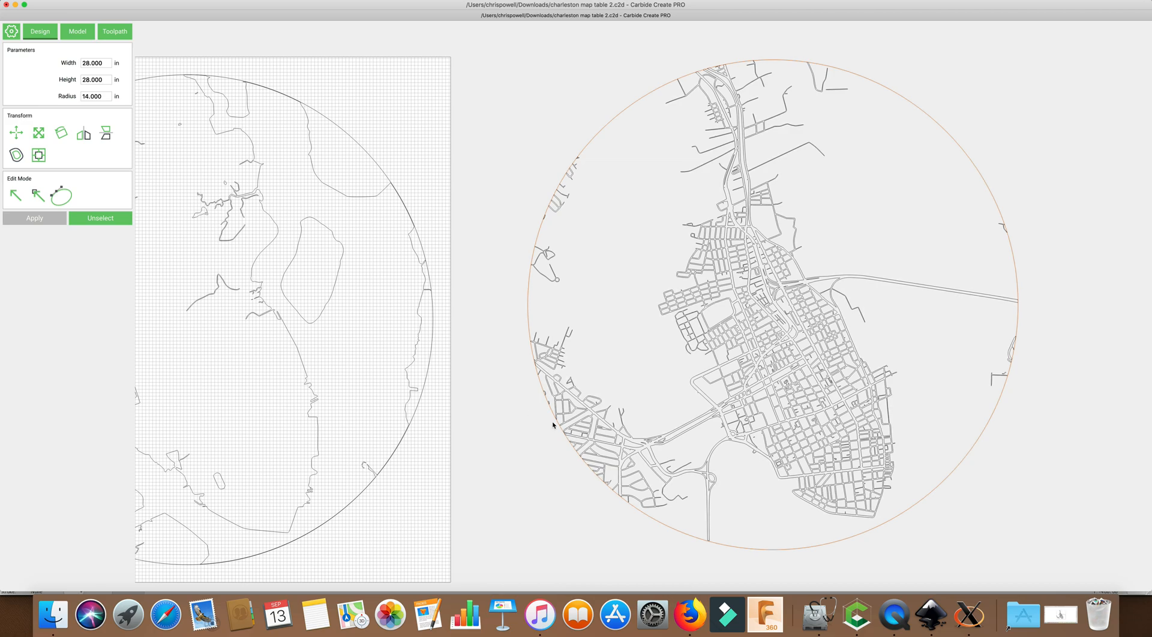
{"action": "scroll", "coordinate": [552, 425], "scroll_direction": "up", "scroll_amount": 5}
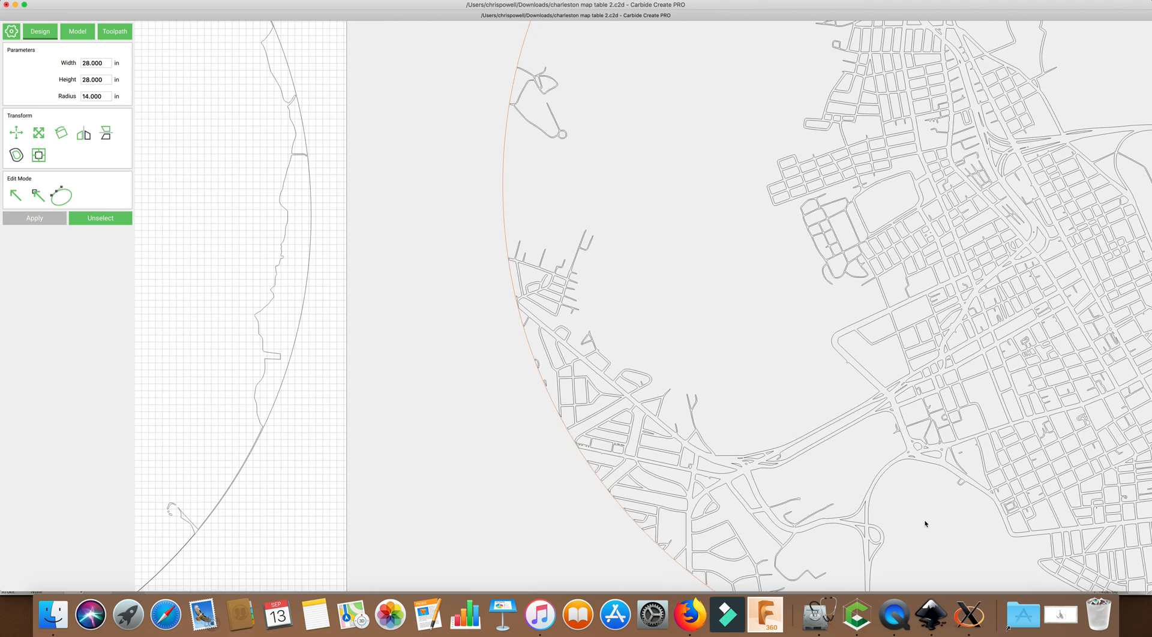
{"action": "scroll", "coordinate": [940, 527], "scroll_direction": "right", "scroll_amount": 5}
{"action": "scroll", "coordinate": [940, 527], "scroll_direction": "down", "scroll_amount": 2}
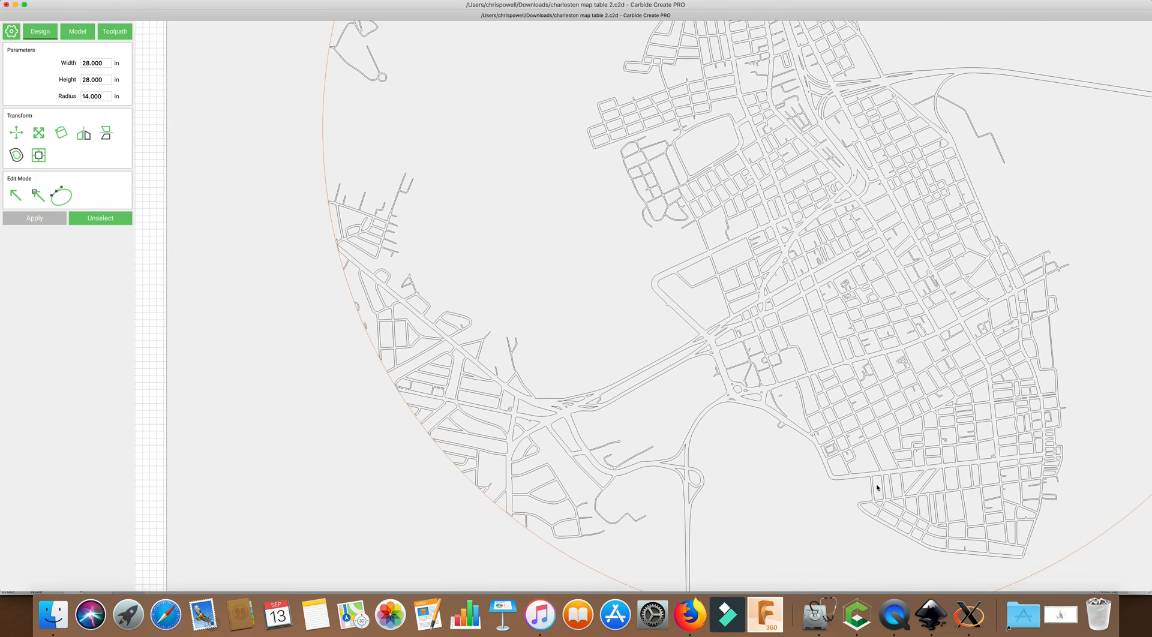
{"action": "middle_click_drag", "start_coordinate": [1092, 419], "coordinate": [818, 448]}
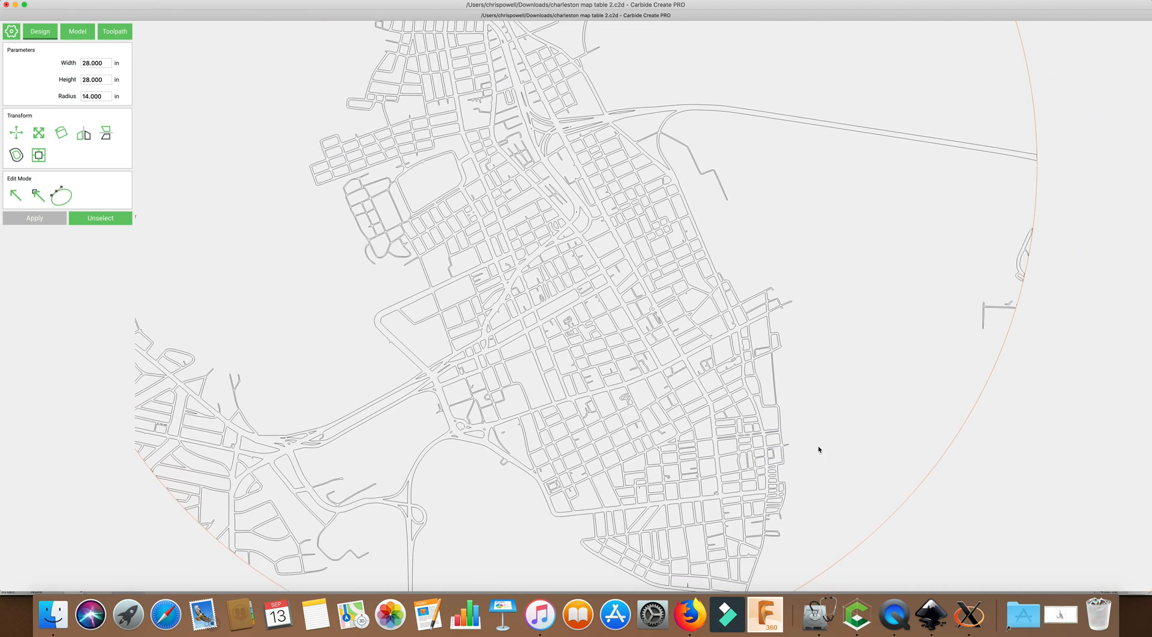
{"action": "left_click", "coordinate": [887, 331]}
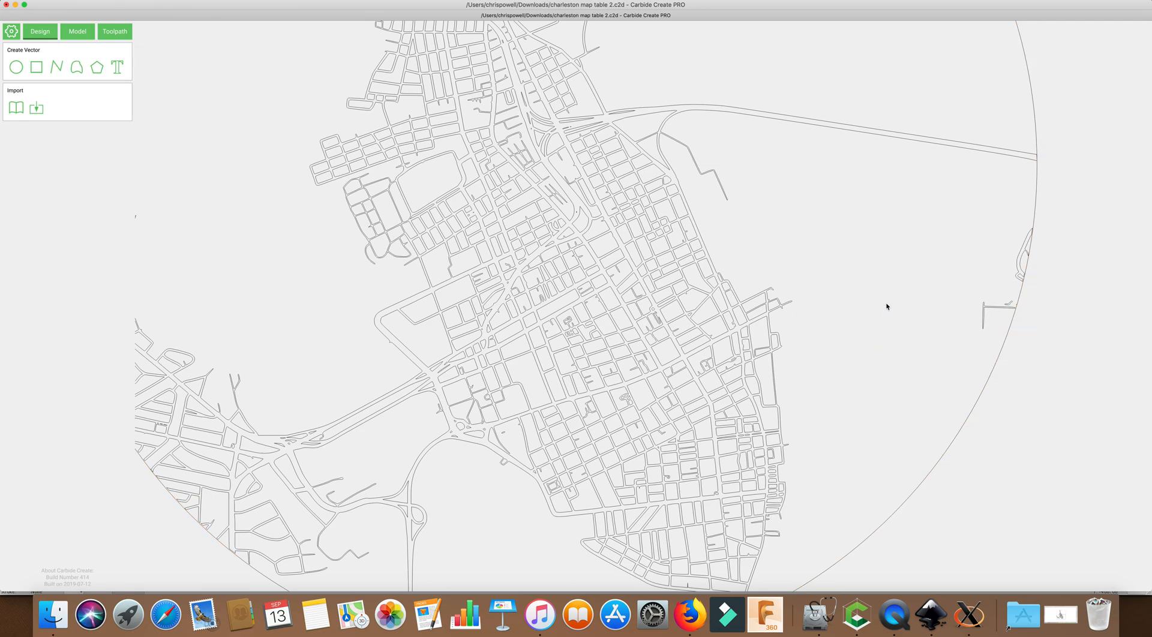
Group the road map with its 28 in circle and center the group on the stock, over the water map.
{"action": "middle_click_drag", "start_coordinate": [887, 306], "coordinate": [873, 436]}
{"action": "scroll", "coordinate": [871, 436], "scroll_direction": "down", "scroll_amount": 5}
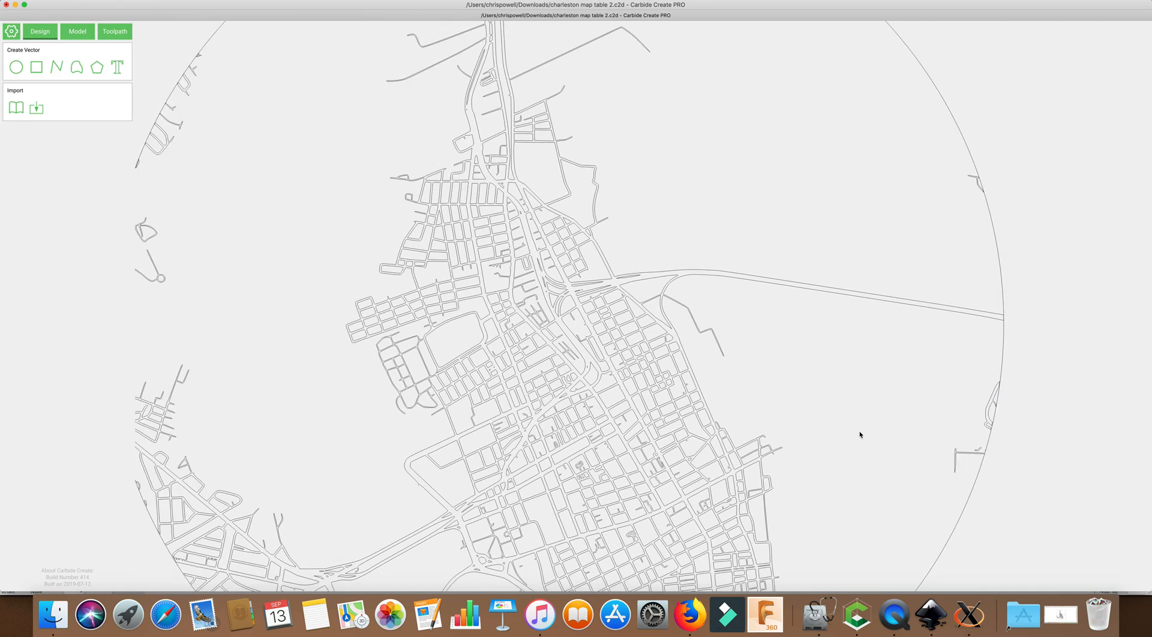
{"action": "scroll", "coordinate": [859, 433], "scroll_direction": "down", "scroll_amount": 3}
{"action": "left_click_drag", "start_coordinate": [969, 459], "coordinate": [906, 399]}
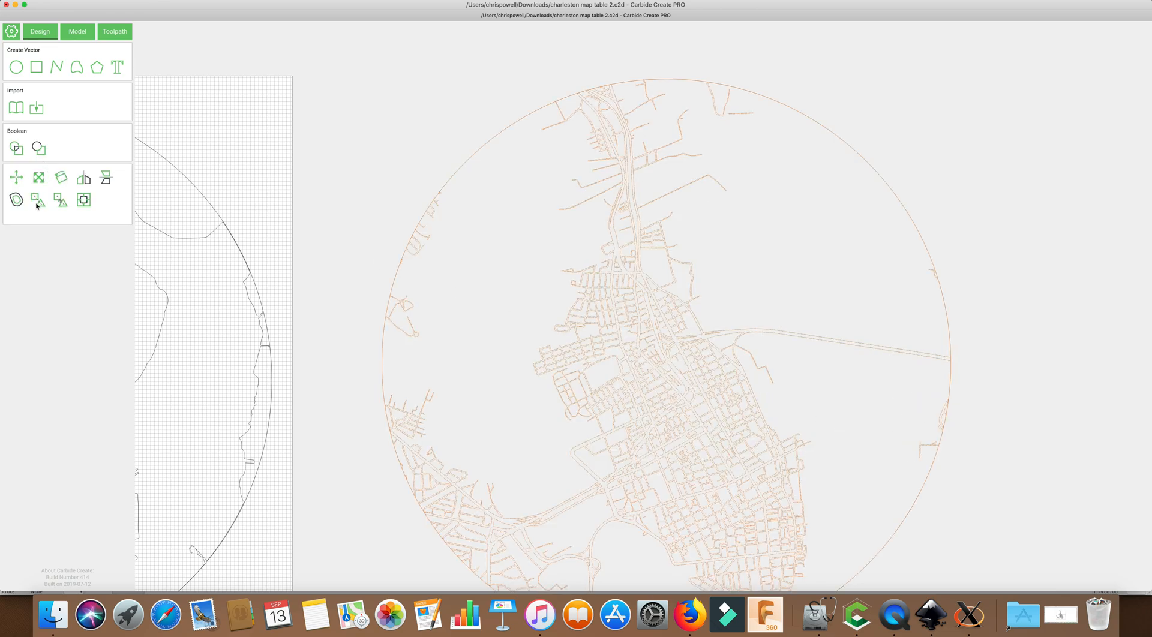
{"action": "left_click", "coordinate": [39, 201]}
{"action": "left_click", "coordinate": [60, 199]}
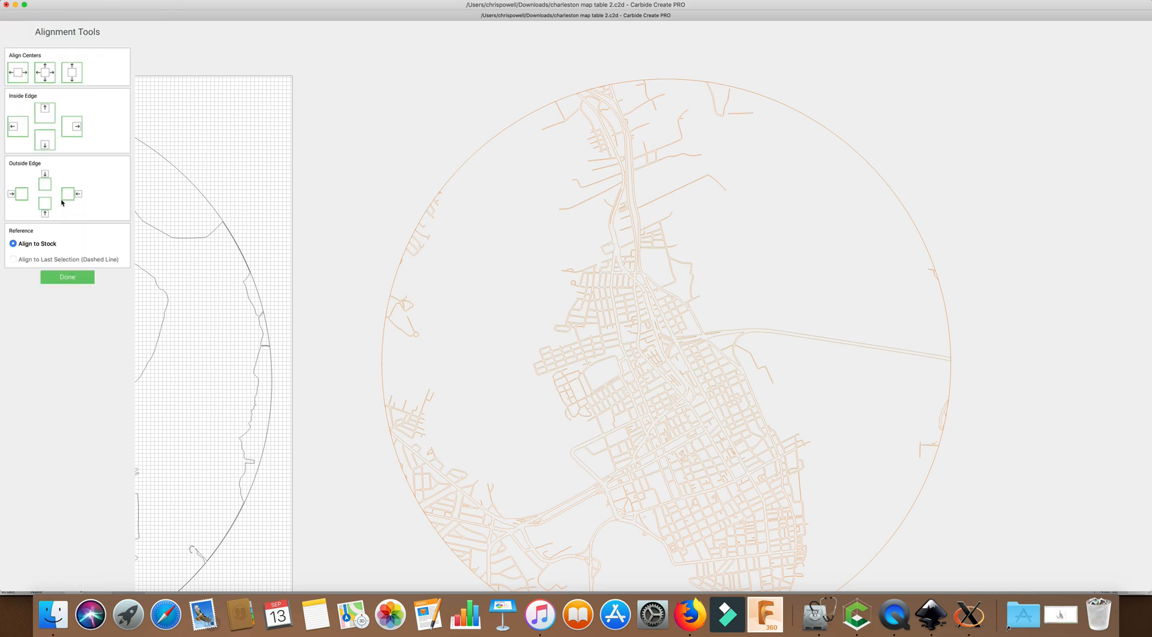
{"action": "left_click", "coordinate": [49, 72]}
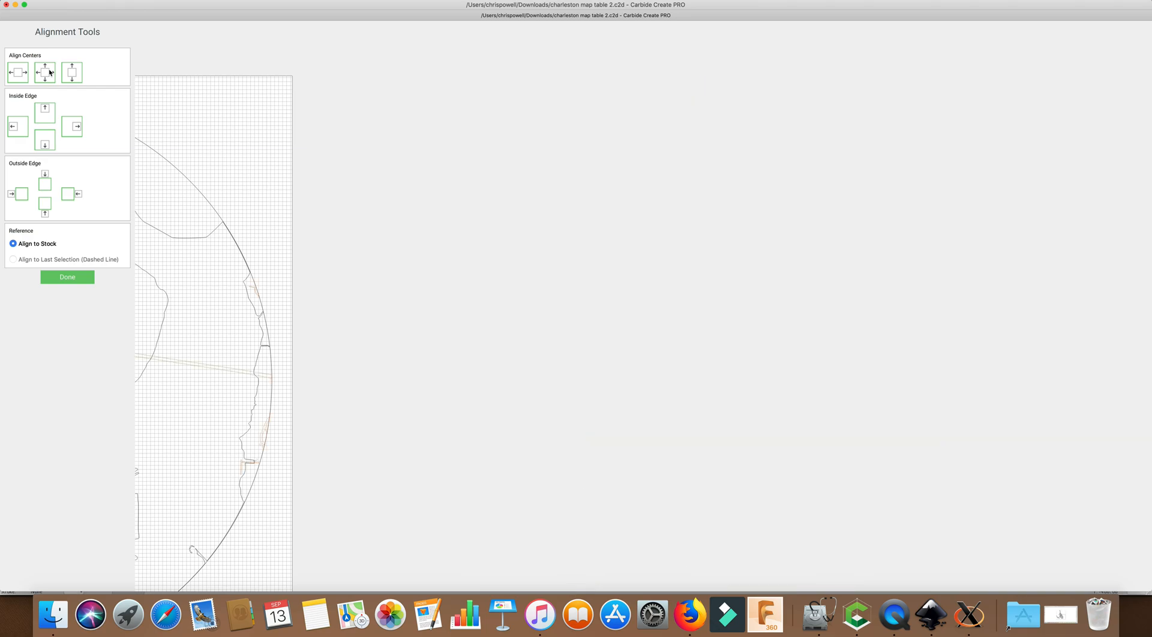
Finish the alignment and examine how the water and road maps overlap inside the circle, checking the water map's selection.
{"action": "left_click", "coordinate": [62, 277]}
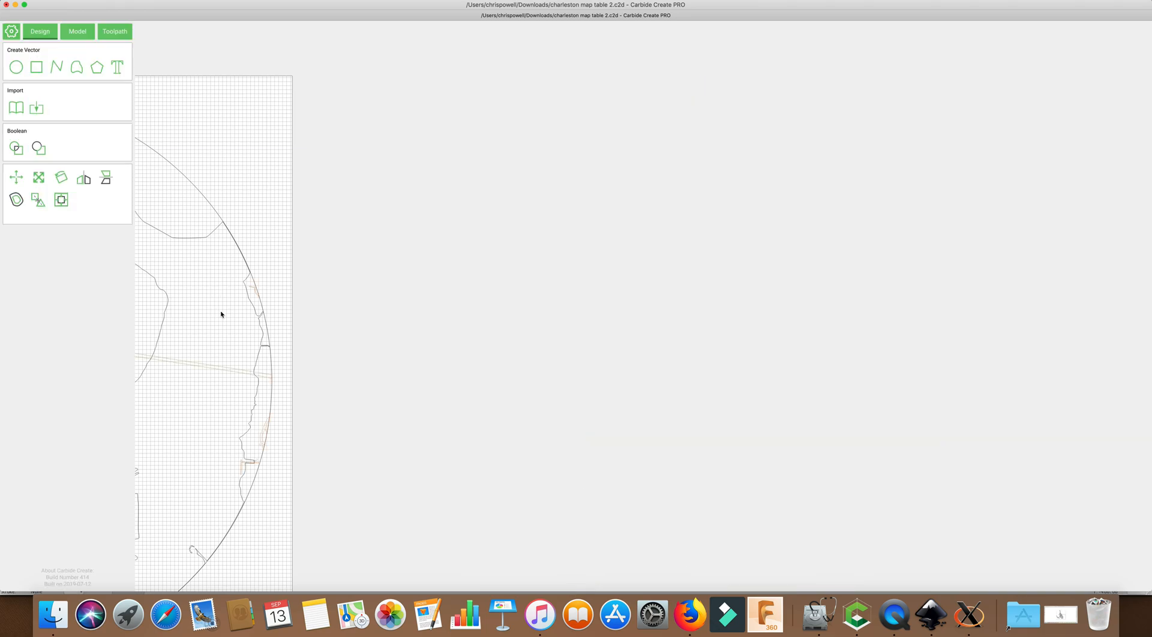
{"action": "scroll", "coordinate": [219, 316], "scroll_direction": "down", "scroll_amount": 1}
{"action": "scroll", "coordinate": [220, 316], "scroll_direction": "down", "scroll_amount": 2}
{"action": "middle_click_drag", "start_coordinate": [214, 315], "coordinate": [486, 309]}
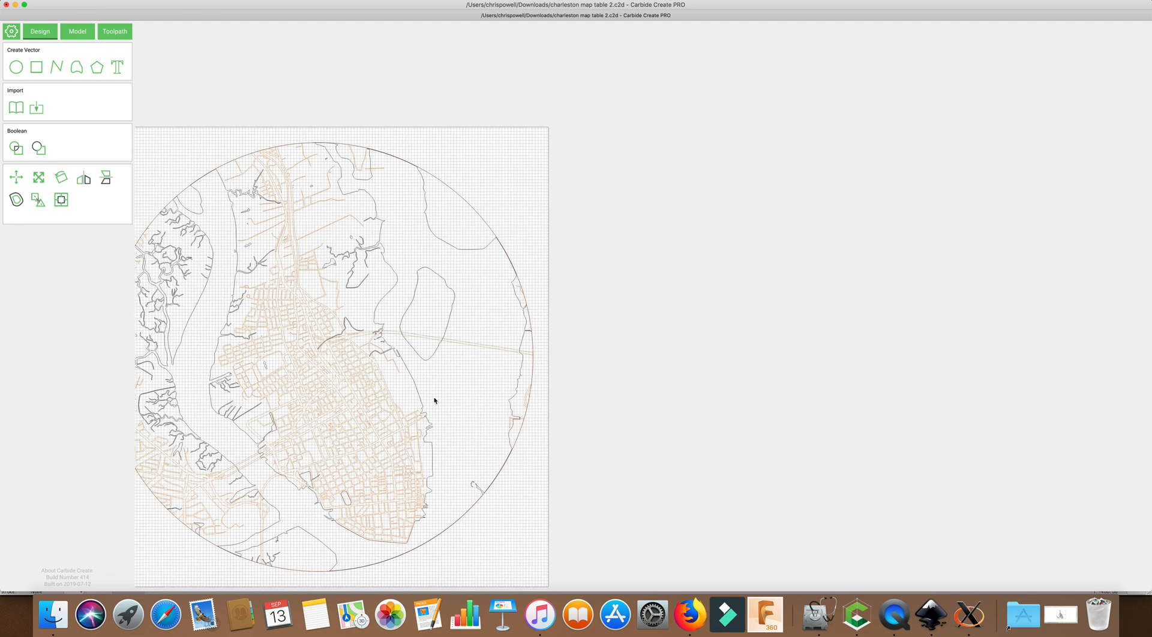
{"action": "middle_click_drag", "start_coordinate": [452, 391], "coordinate": [492, 384]}
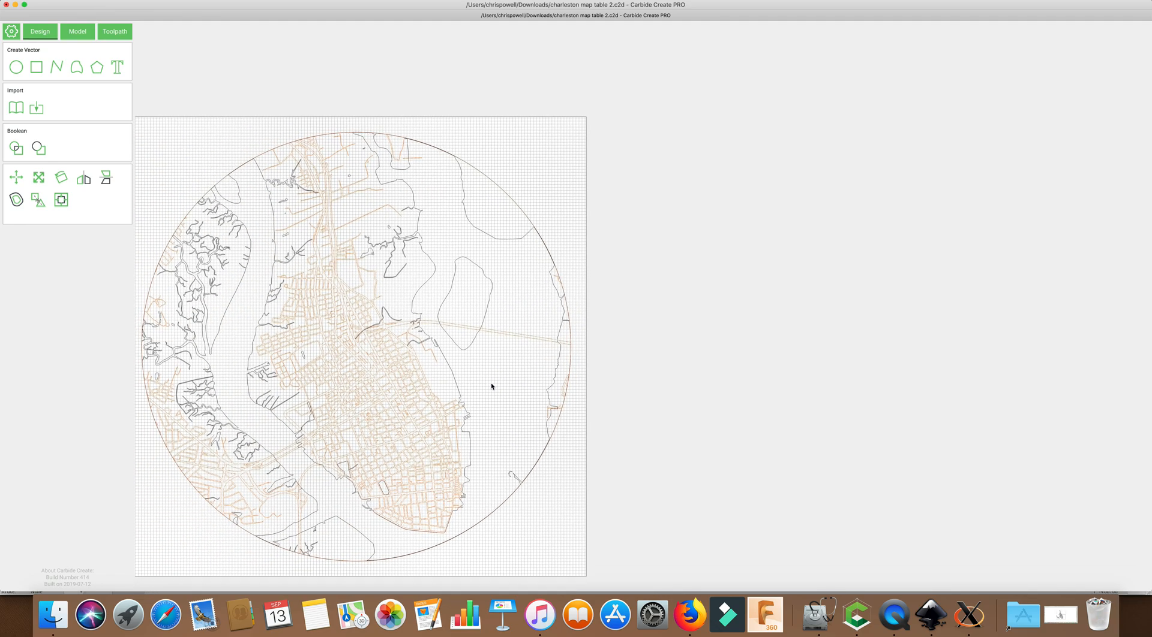
{"action": "left_click", "coordinate": [674, 414]}
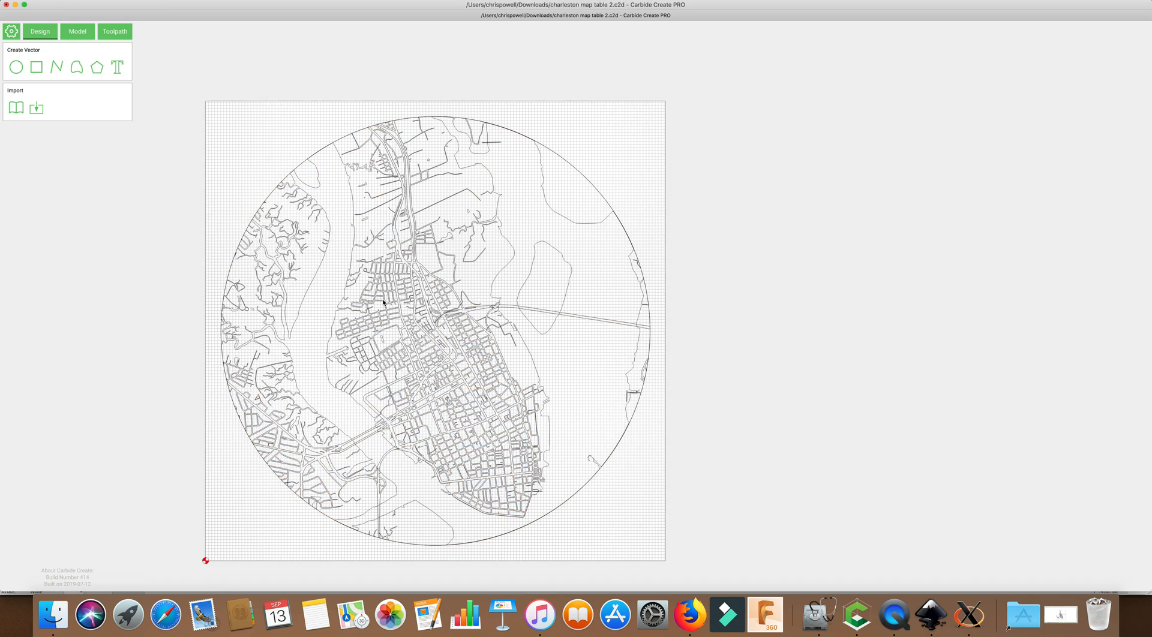
{"action": "left_click", "coordinate": [517, 239]}
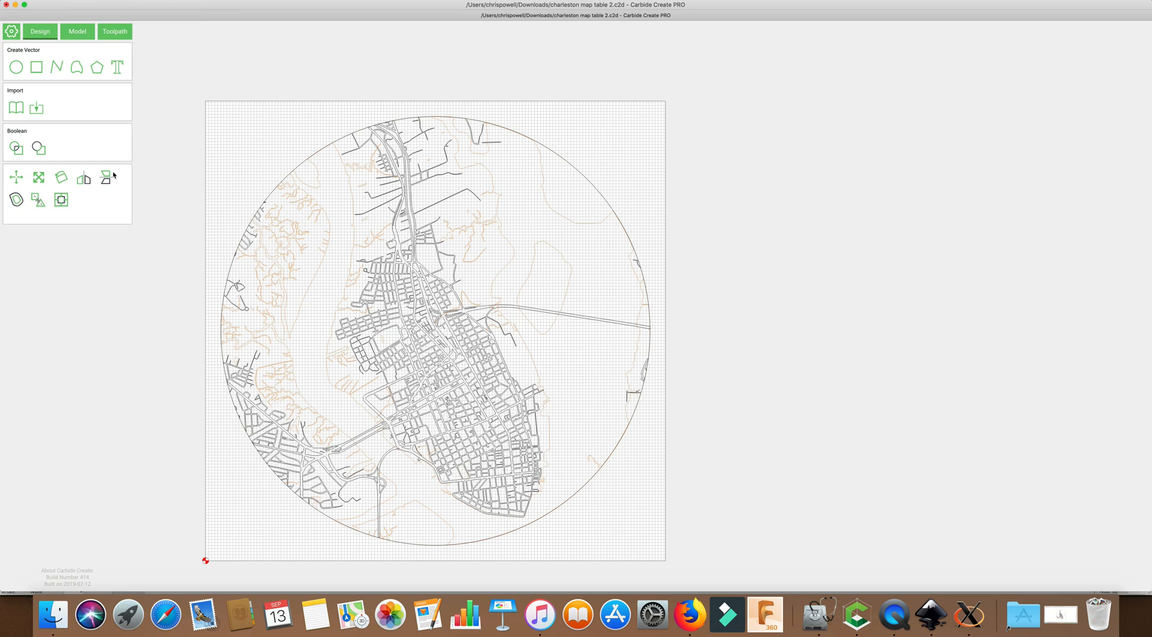
{"action": "left_click", "coordinate": [746, 157]}
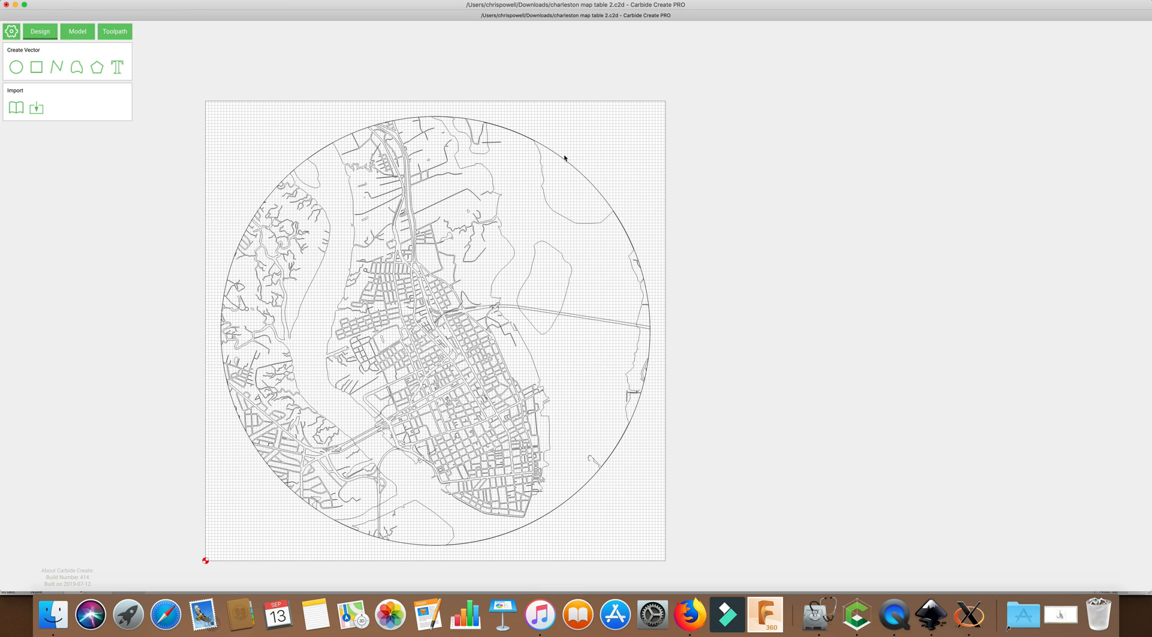
Ungroup the road map and the water map from their 28 in circles.
{"action": "left_click", "coordinate": [565, 158]}
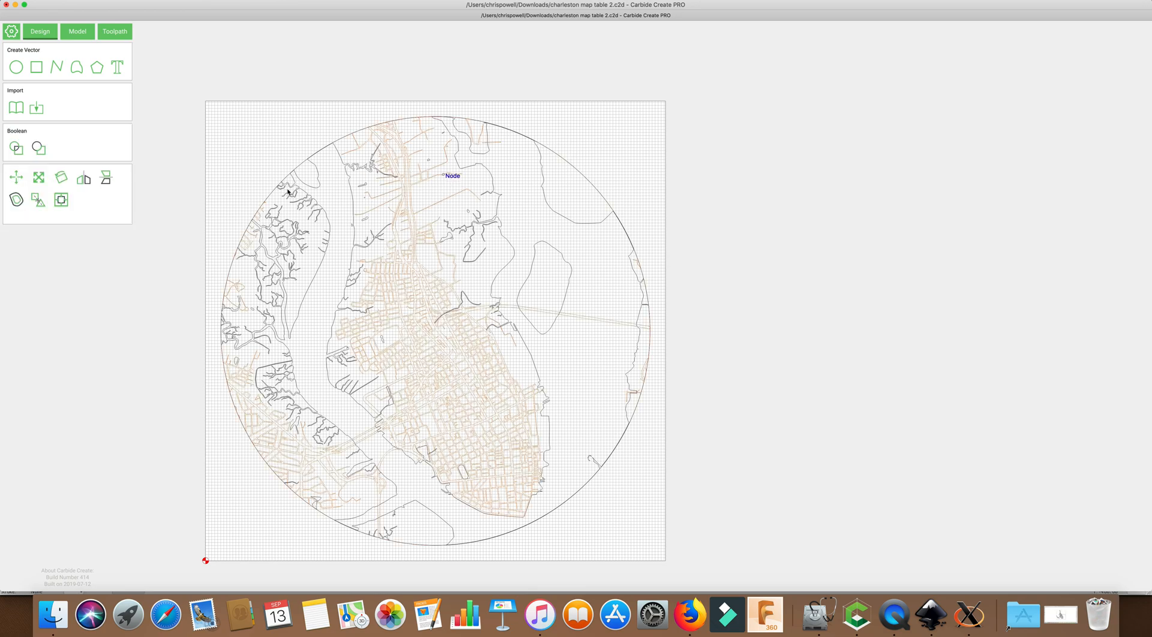
{"action": "left_click", "coordinate": [37, 201]}
{"action": "left_click", "coordinate": [540, 162]}
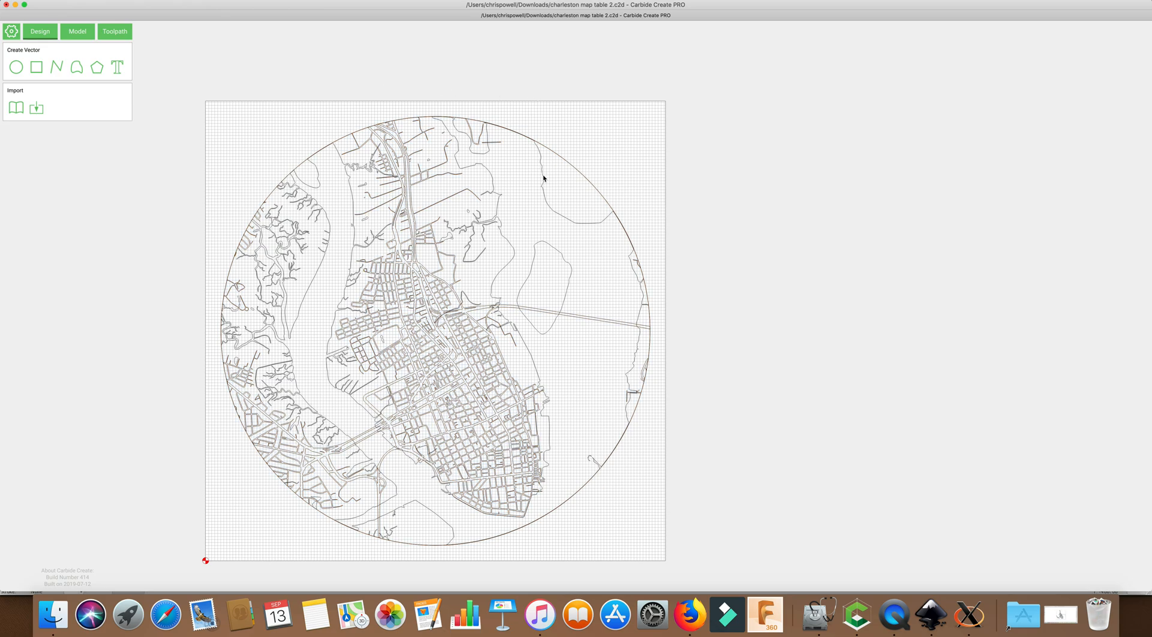
{"action": "left_click", "coordinate": [541, 180]}
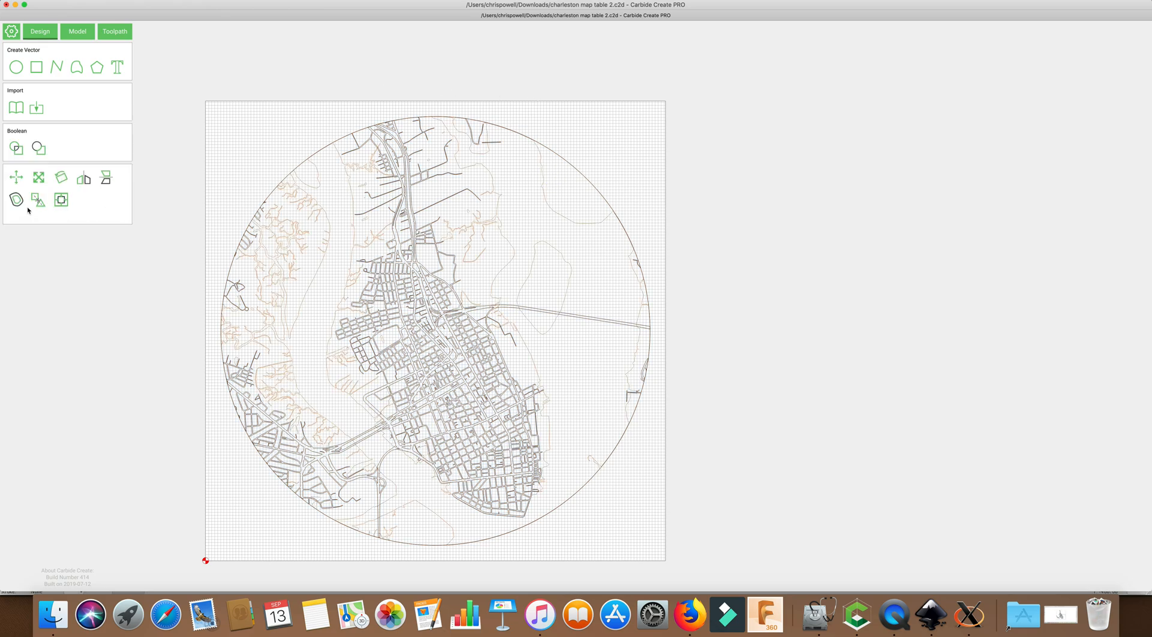
{"action": "left_click", "coordinate": [390, 71]}
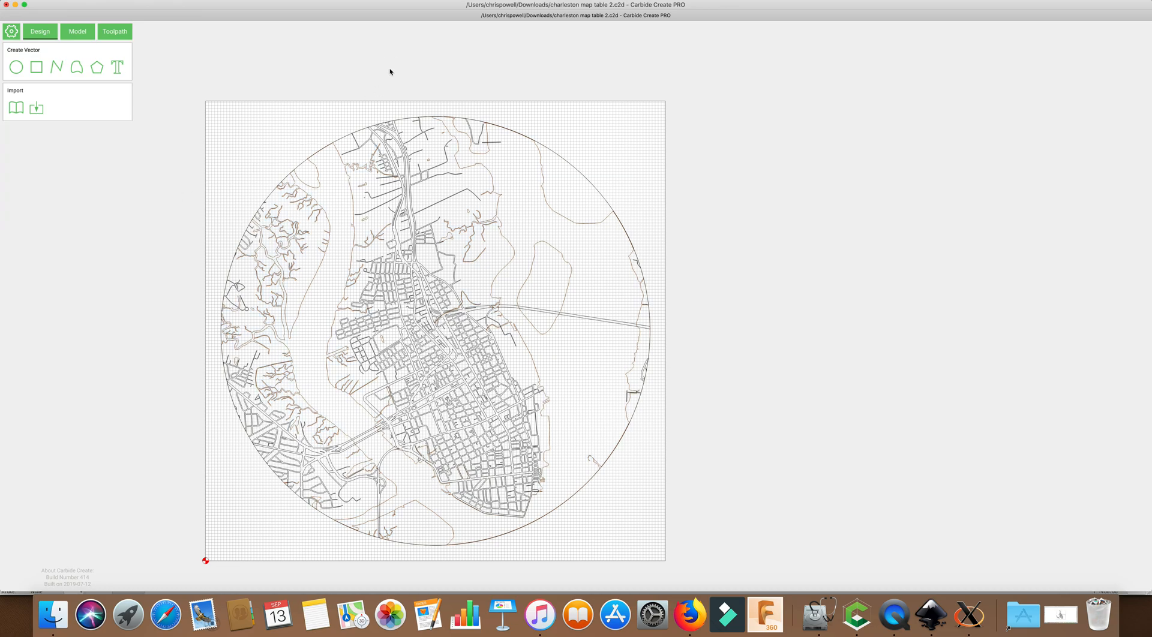
Start a contour toolpath on the water map with the pocket offset option and name it "water 1/4".
{"action": "left_click", "coordinate": [322, 263]}
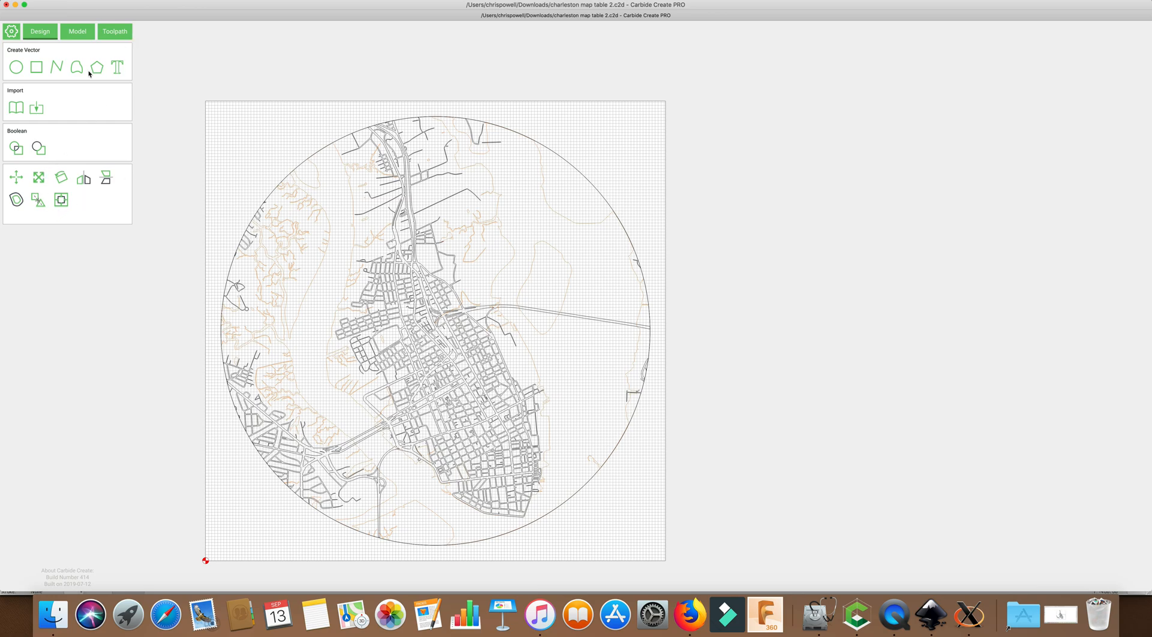
{"action": "left_click", "coordinate": [120, 33]}
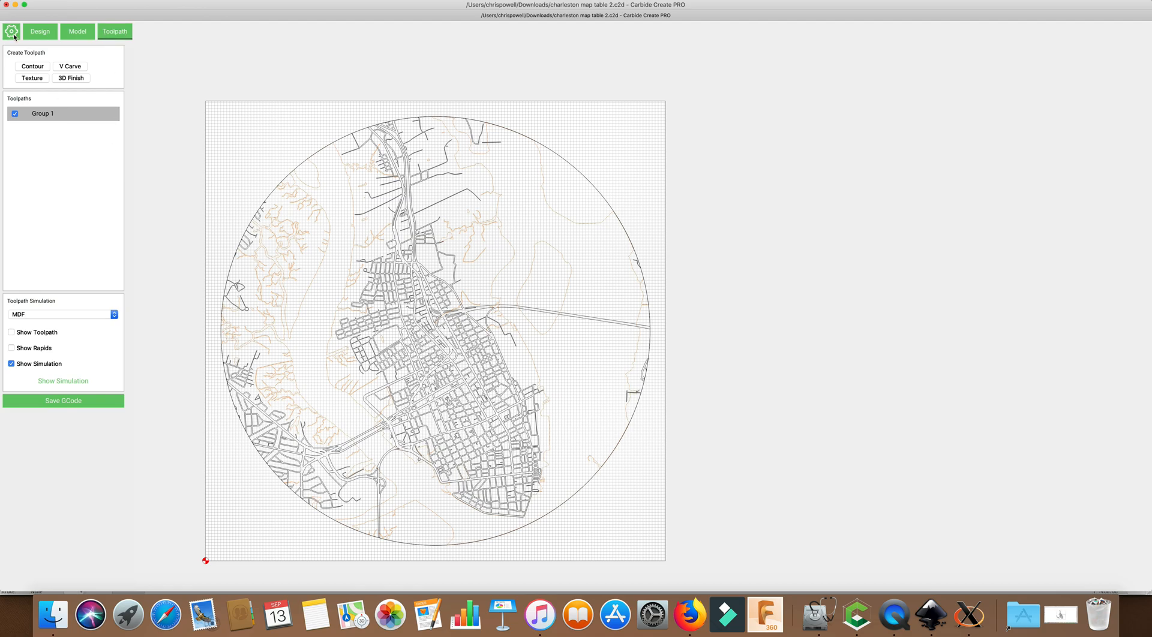
{"action": "left_click", "coordinate": [33, 66]}
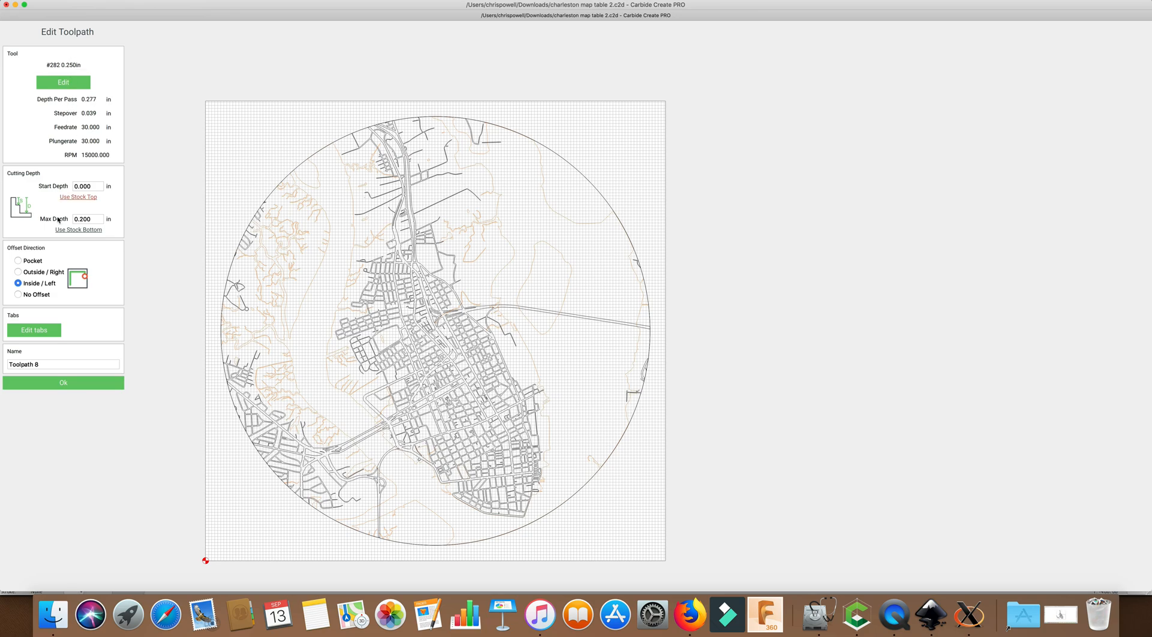
{"action": "left_click", "coordinate": [18, 260]}
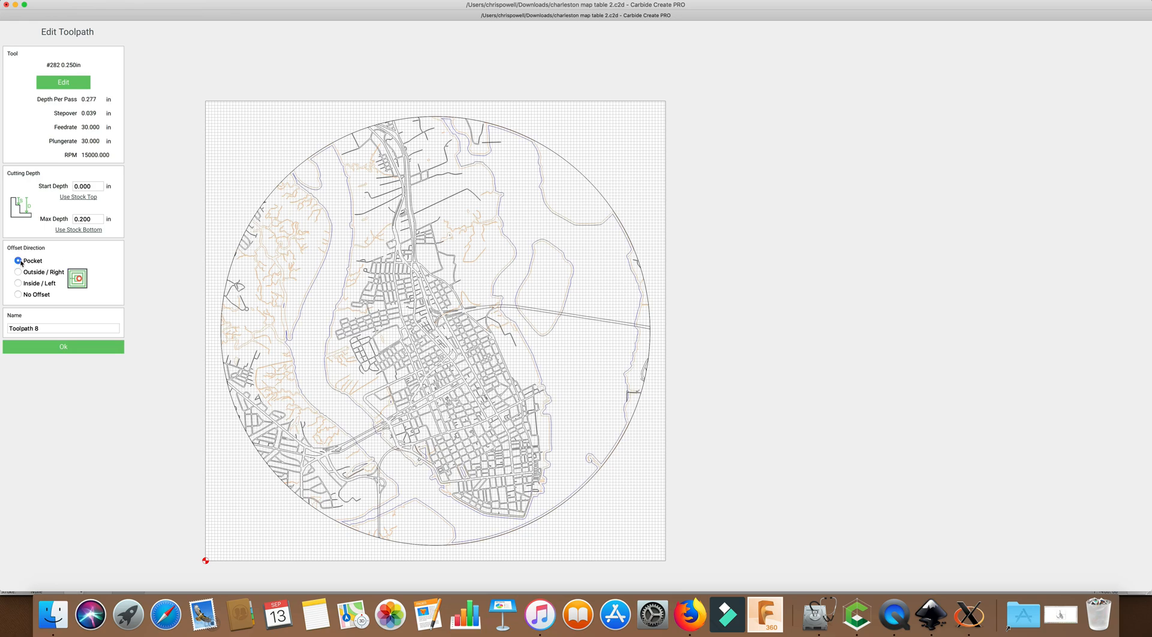
{"action": "left_click_drag", "start_coordinate": [51, 329], "coordinate": [9, 329]}
{"action": "type", "text": "water"}
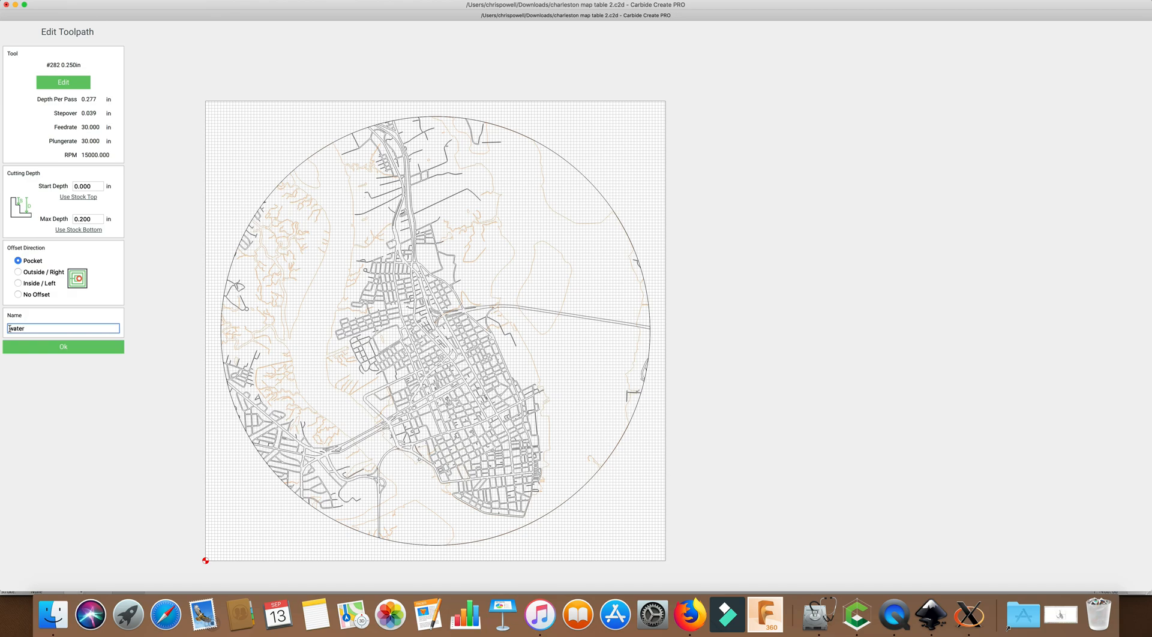
{"action": "type", "text": " 1/4"}
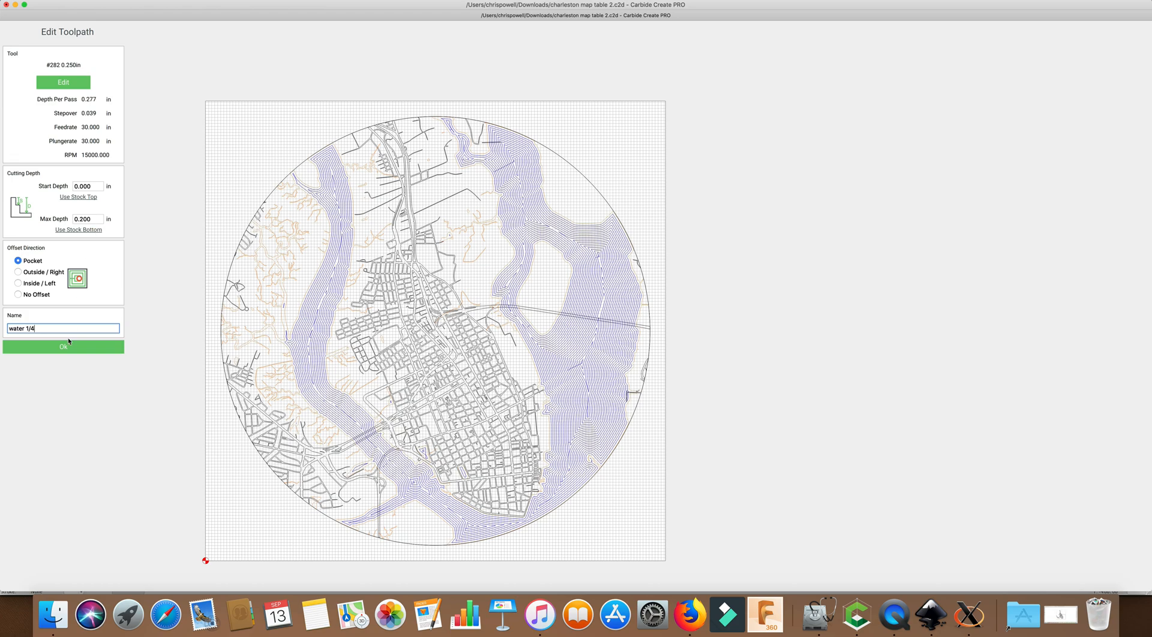
Turn off automatic speeds for the 0.250 in end mill, set stepover to 0.15 in and feed rate to 40 in, and accept the toolpath.
{"action": "left_click", "coordinate": [64, 83]}
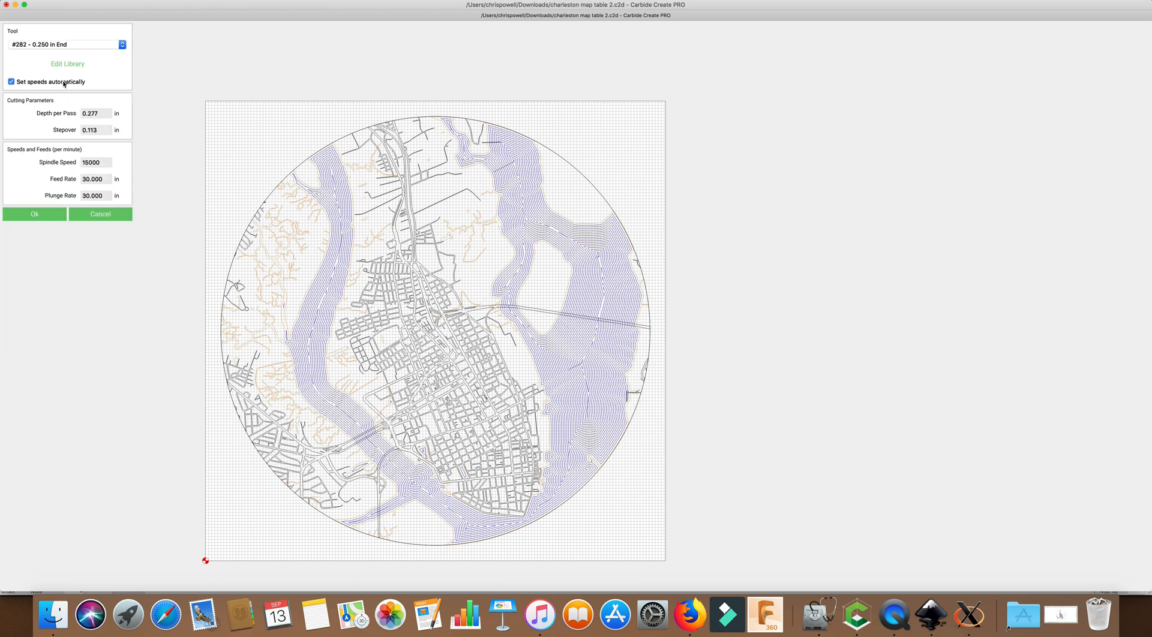
{"action": "left_click", "coordinate": [12, 82]}
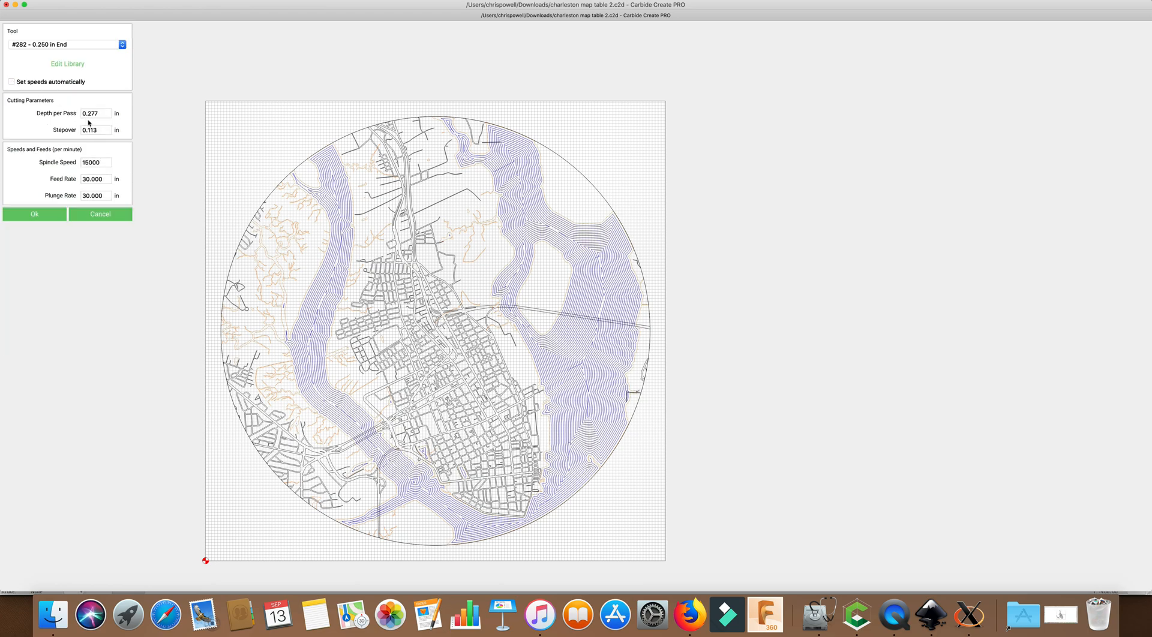
{"action": "triple_click", "coordinate": [107, 130]}
{"action": "type", "text": "0.15"}
{"action": "left_click", "coordinate": [108, 180]}
{"action": "type", "text": "40"}
{"action": "left_click", "coordinate": [35, 214]}
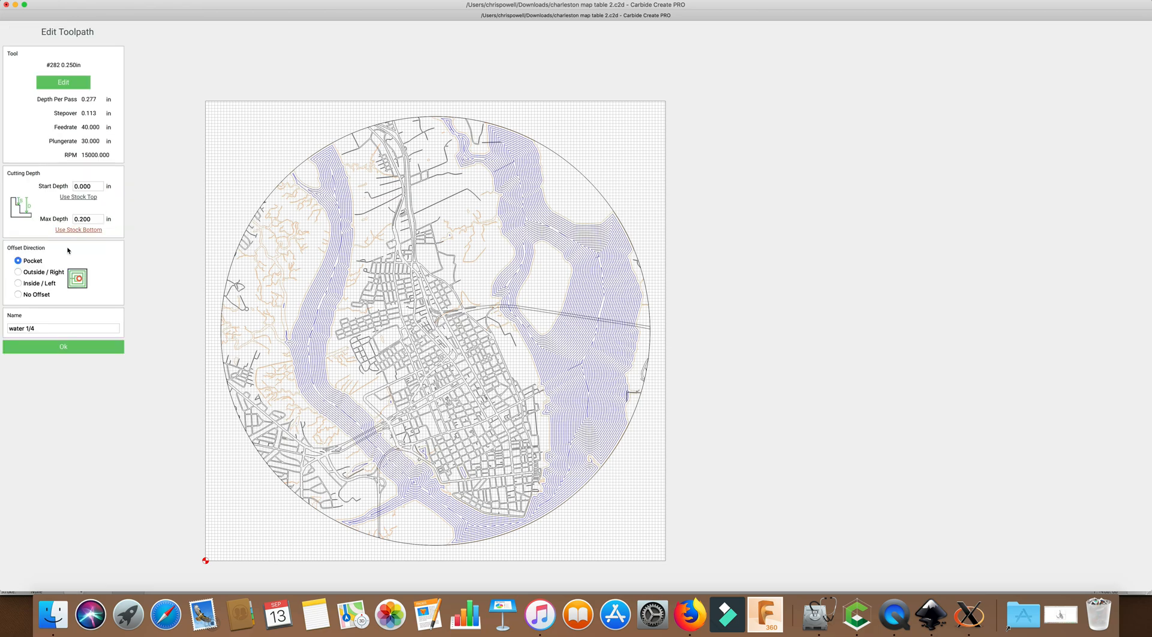
{"action": "left_click", "coordinate": [47, 349]}
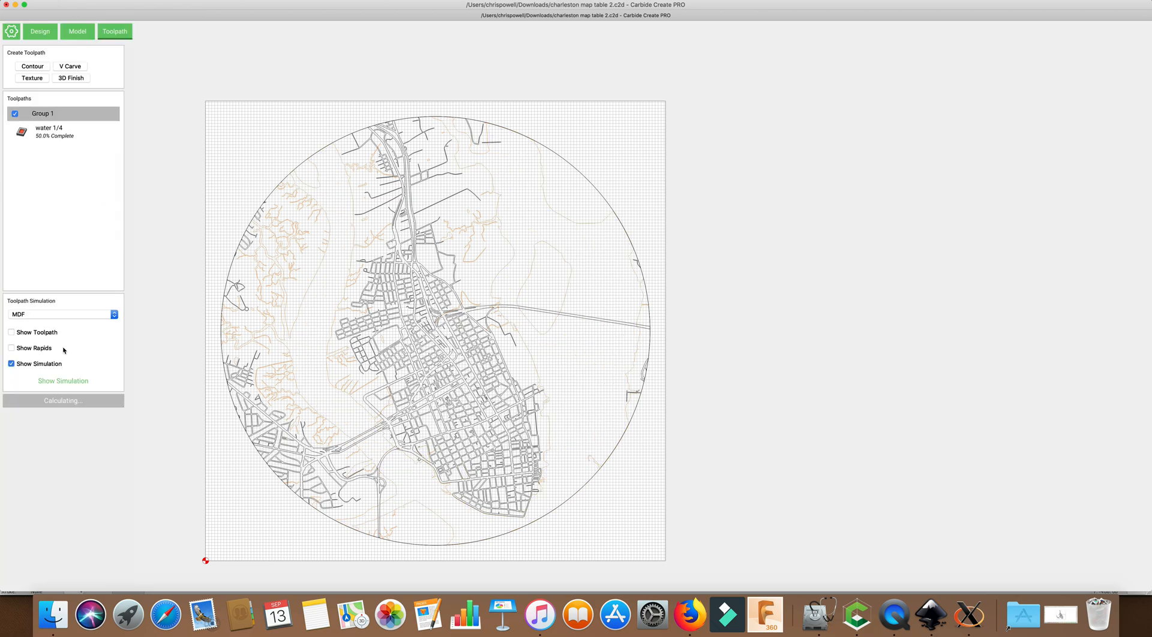
{"action": "left_click", "coordinate": [85, 1]}
{"action": "left_click", "coordinate": [107, 25]}
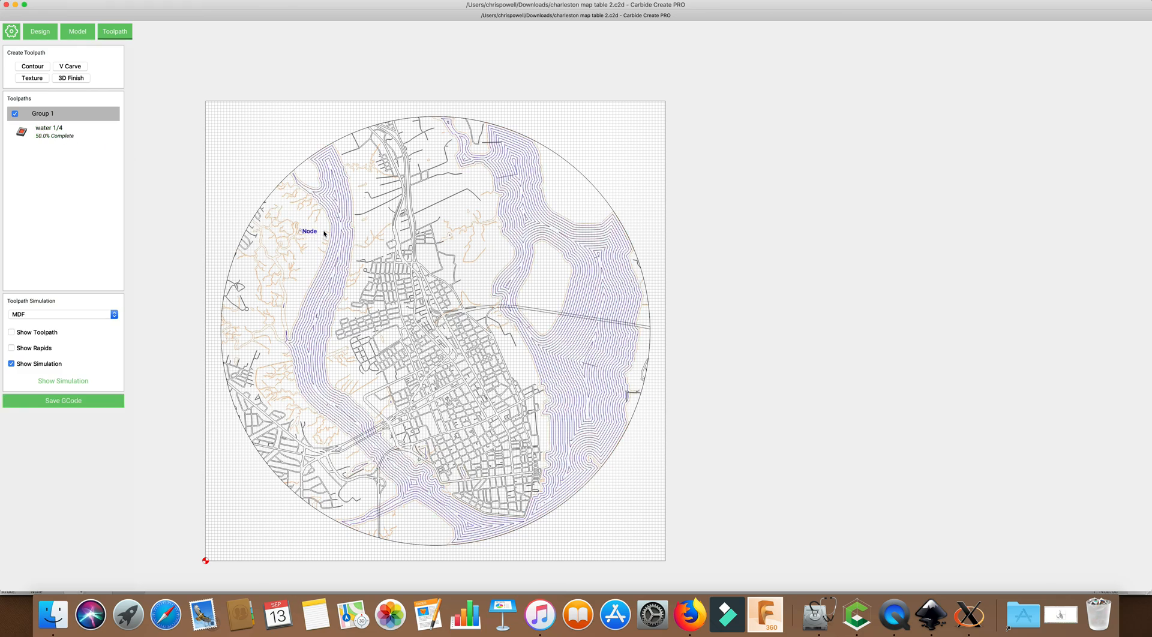
Start a second water contour toolpath with the #102 0.125 in end mill, manual speeds, 0.05 in depth per pass, 40 in feed rate and 30 in plunge rate.
{"action": "left_click", "coordinate": [37, 67]}
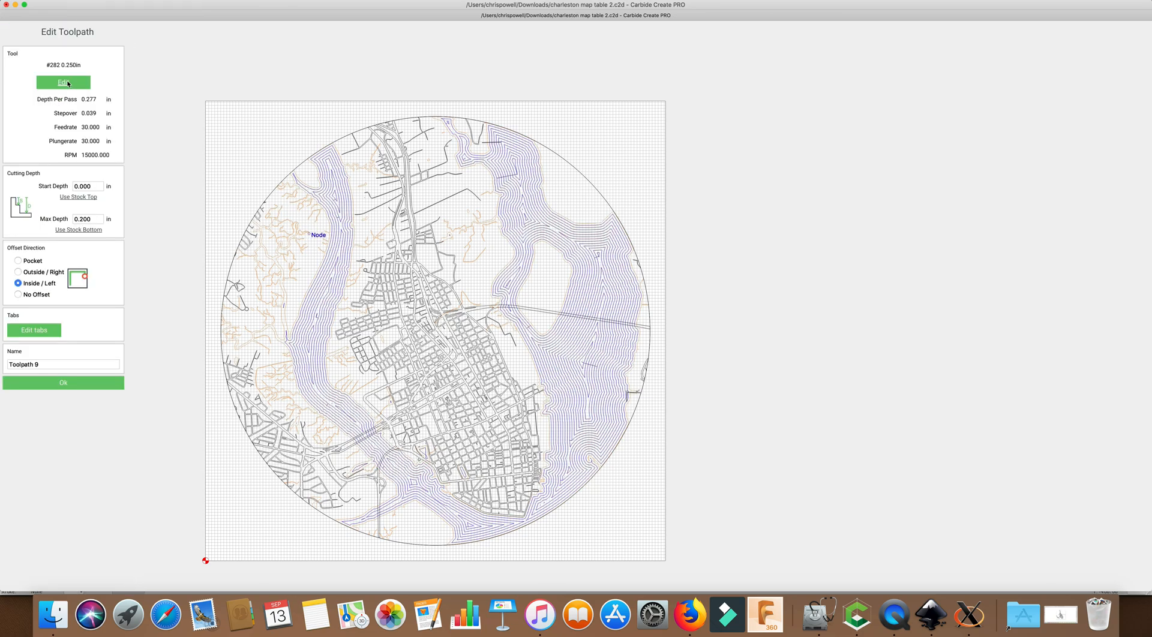
{"action": "left_click", "coordinate": [64, 82]}
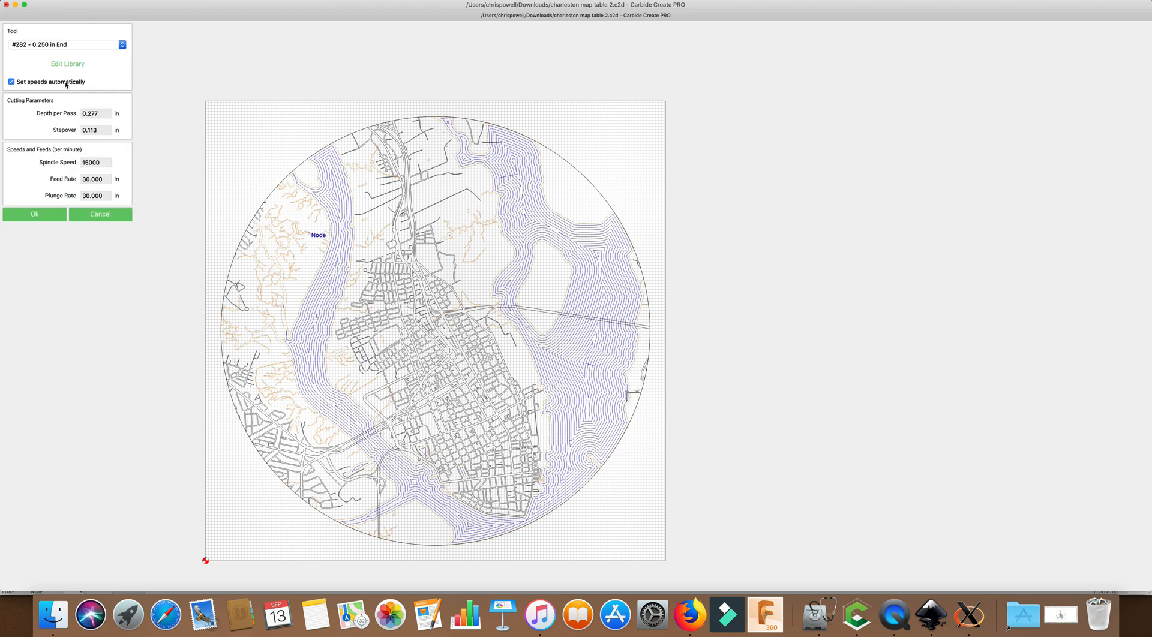
{"action": "left_click", "coordinate": [66, 45]}
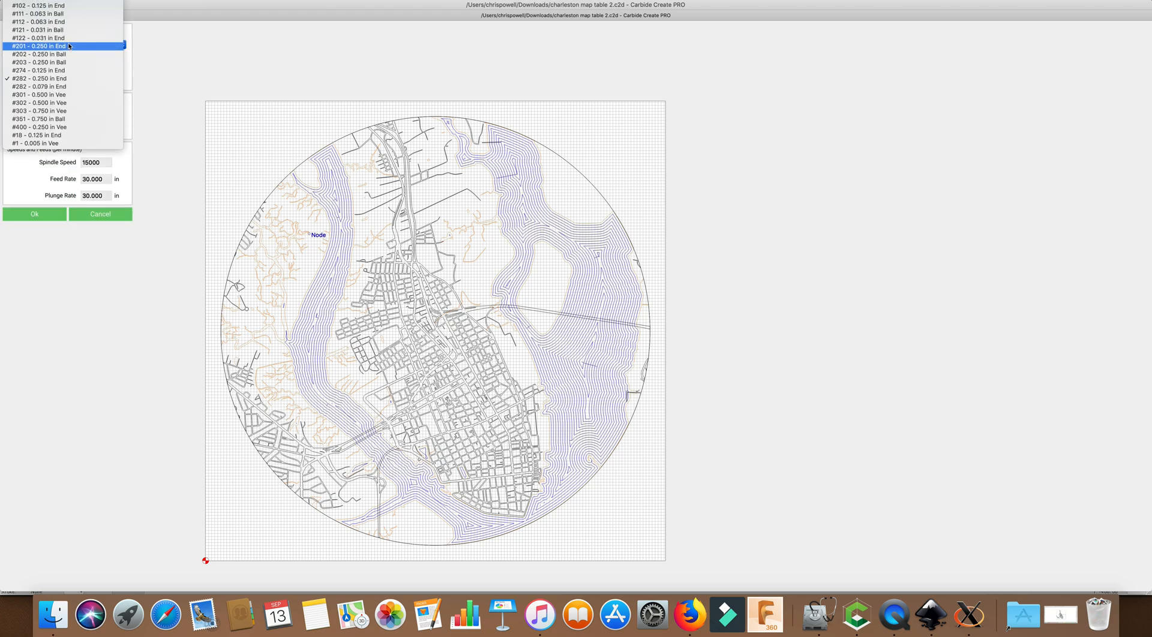
{"action": "left_click", "coordinate": [67, 10]}
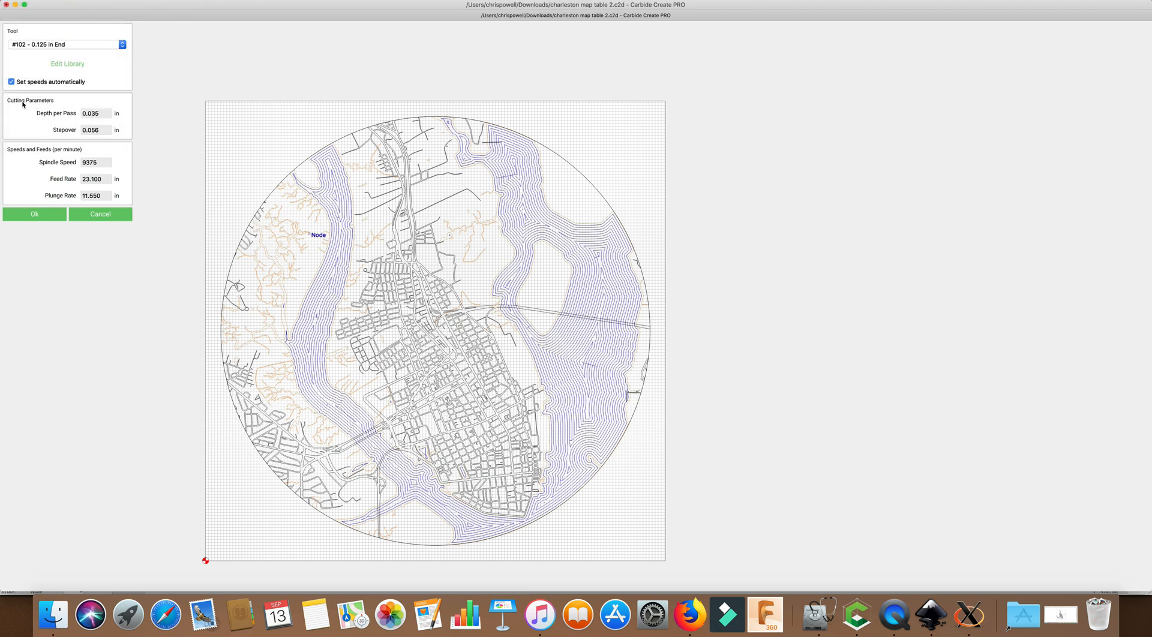
{"action": "left_click", "coordinate": [12, 84]}
{"action": "double_click", "coordinate": [98, 114]}
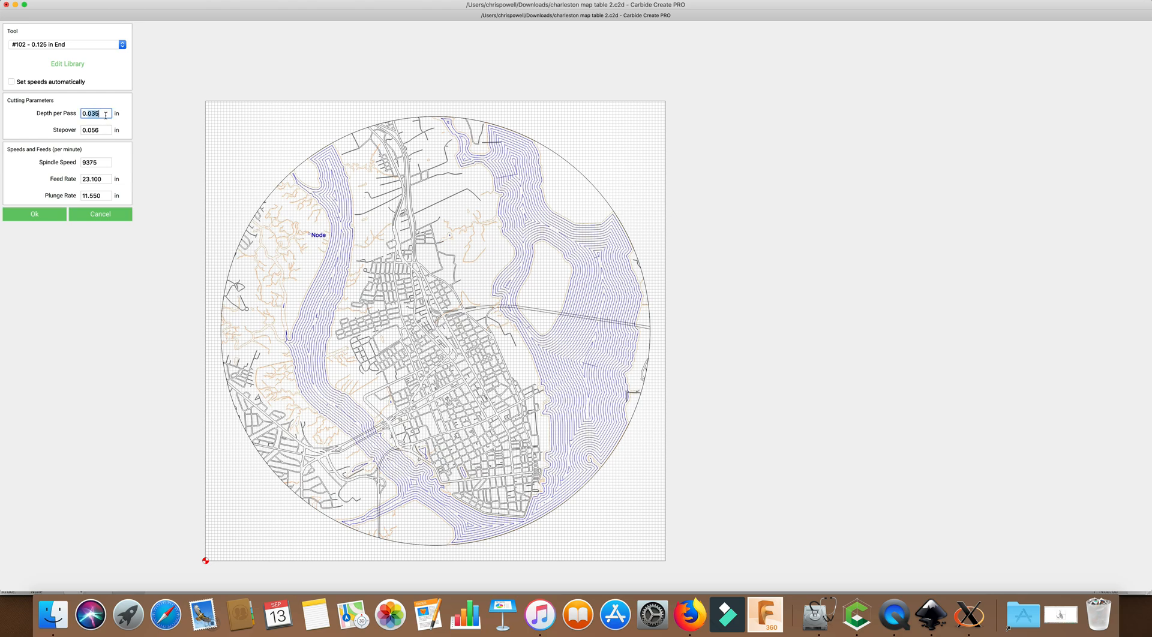
{"action": "type", "text": "0.05"}
{"action": "double_click", "coordinate": [106, 179]}
{"action": "type", "text": "40"}
{"action": "key", "text": "Tab"}
{"action": "type", "text": "30"}
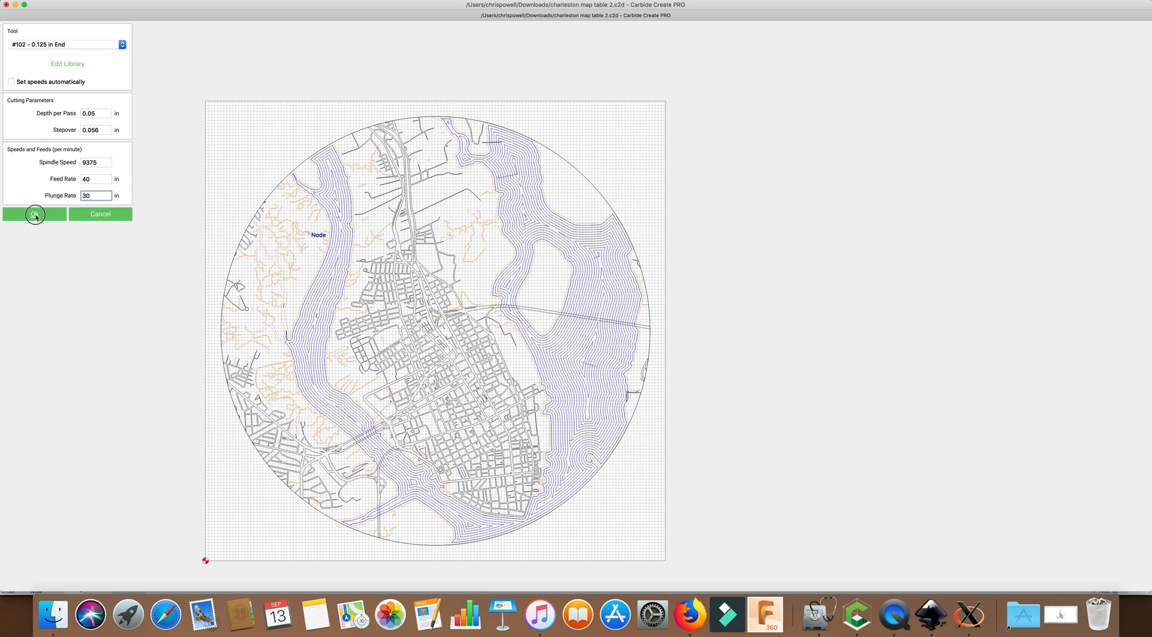
{"action": "left_click", "coordinate": [33, 214]}
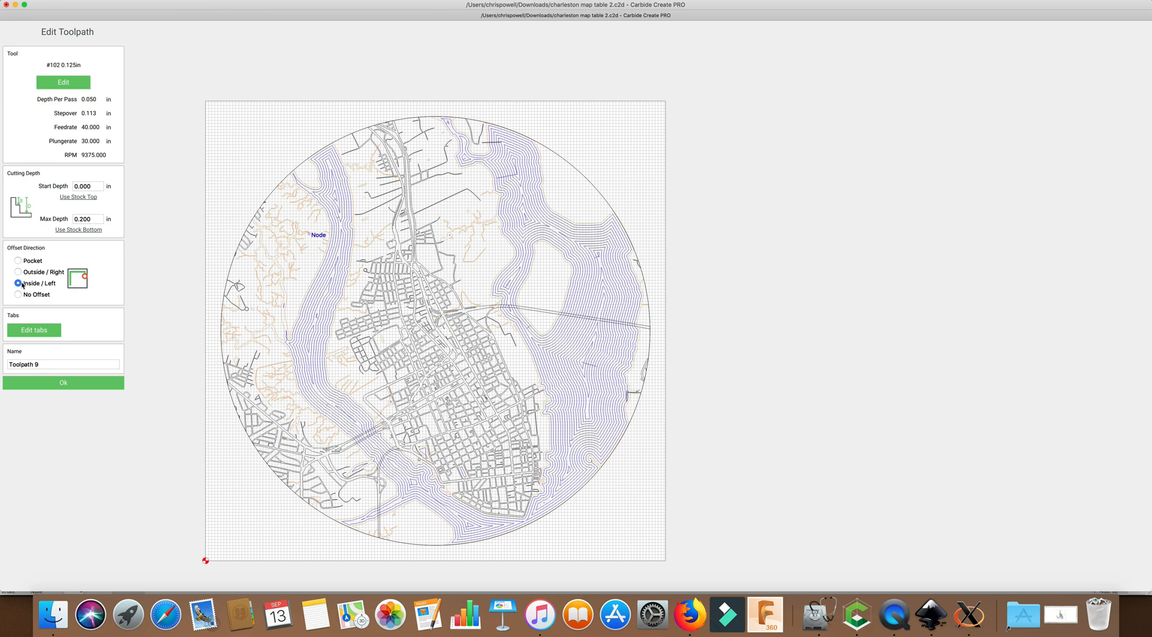
Name the 0.125 in end mill toolpath "water 1/8" and accept it with the inside/left offset.
{"action": "left_click_drag", "start_coordinate": [46, 365], "coordinate": [3, 366]}
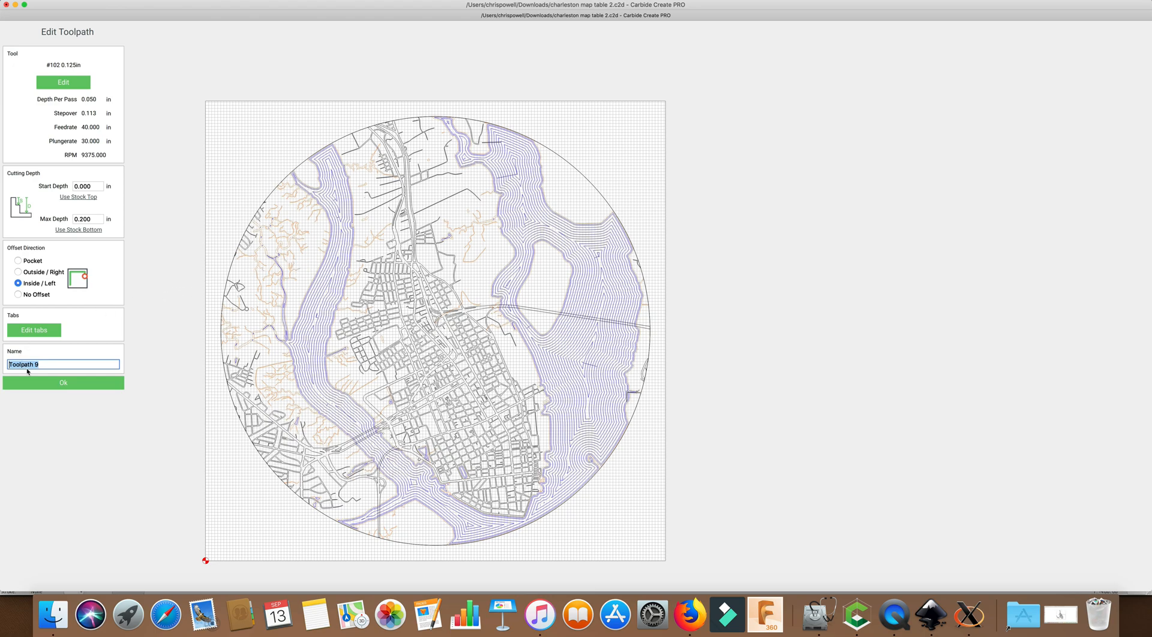
{"action": "type", "text": "water 1/8"}
{"action": "left_click", "coordinate": [64, 384]}
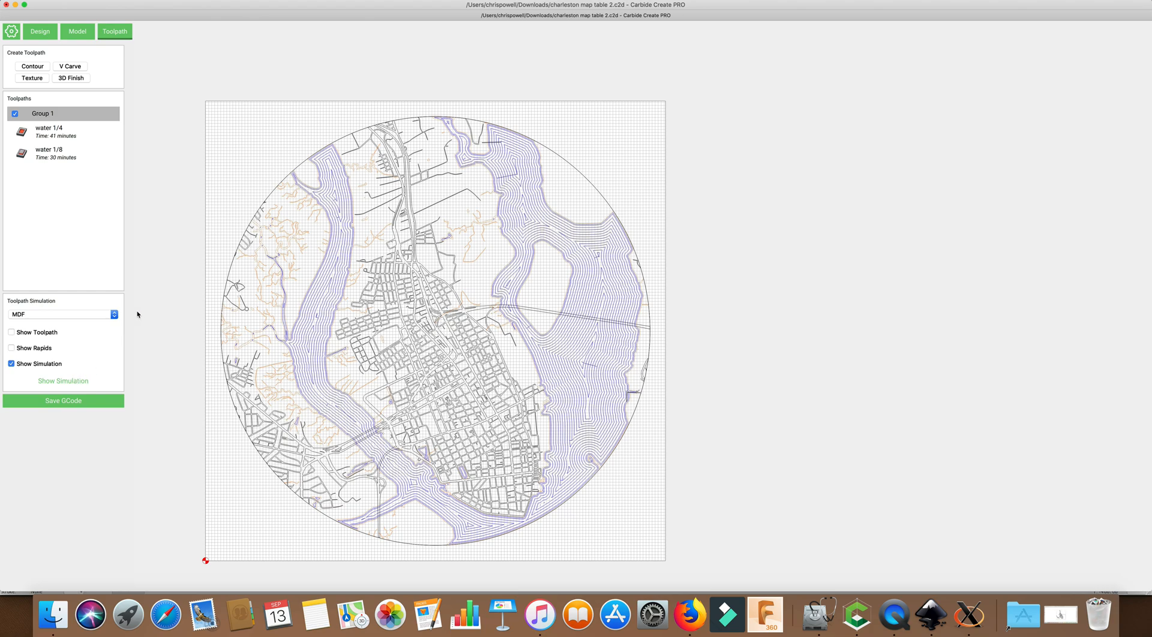
Start a third contour toolpath on the selected water vectors with the #122 0.031 in end mill.
{"action": "left_click", "coordinate": [33, 67]}
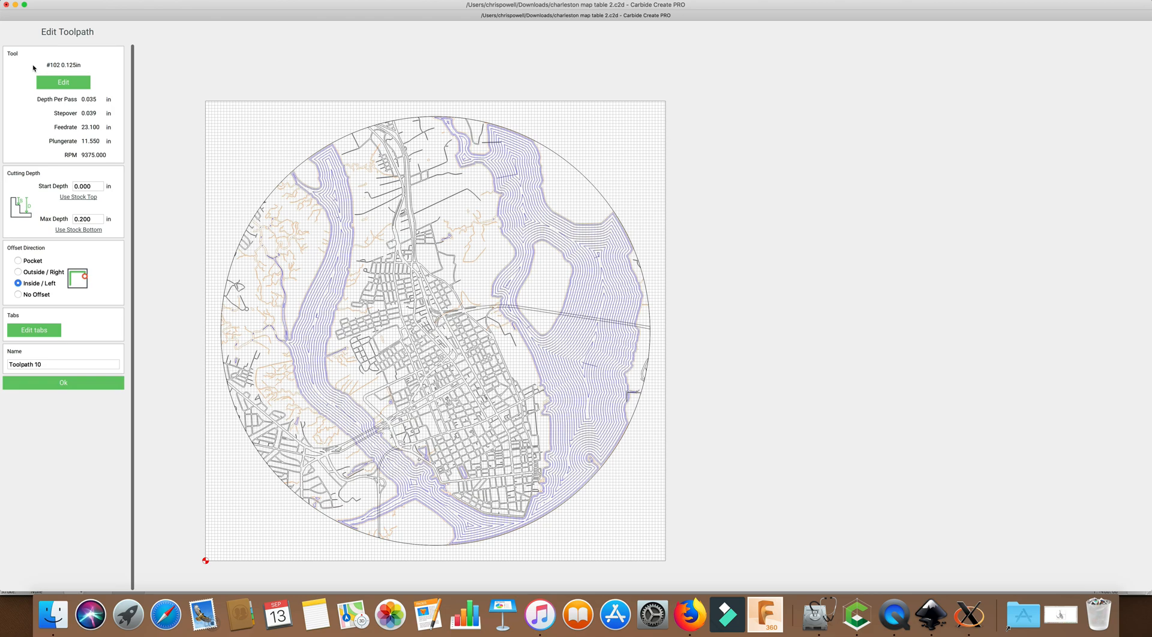
{"action": "left_click", "coordinate": [69, 82]}
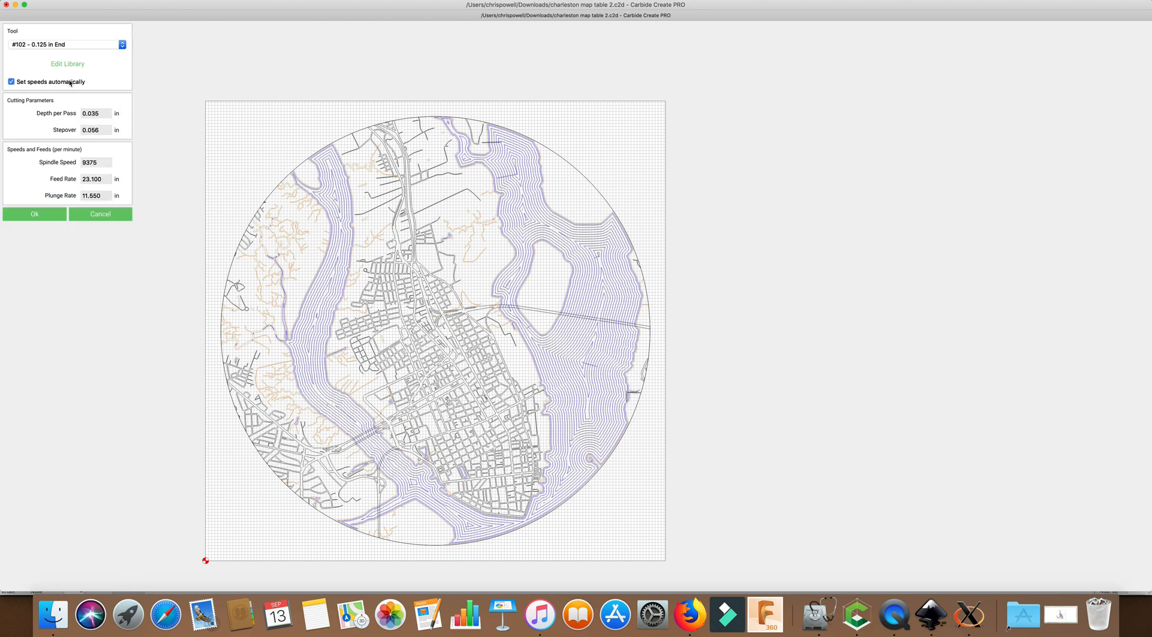
{"action": "left_click", "coordinate": [72, 45]}
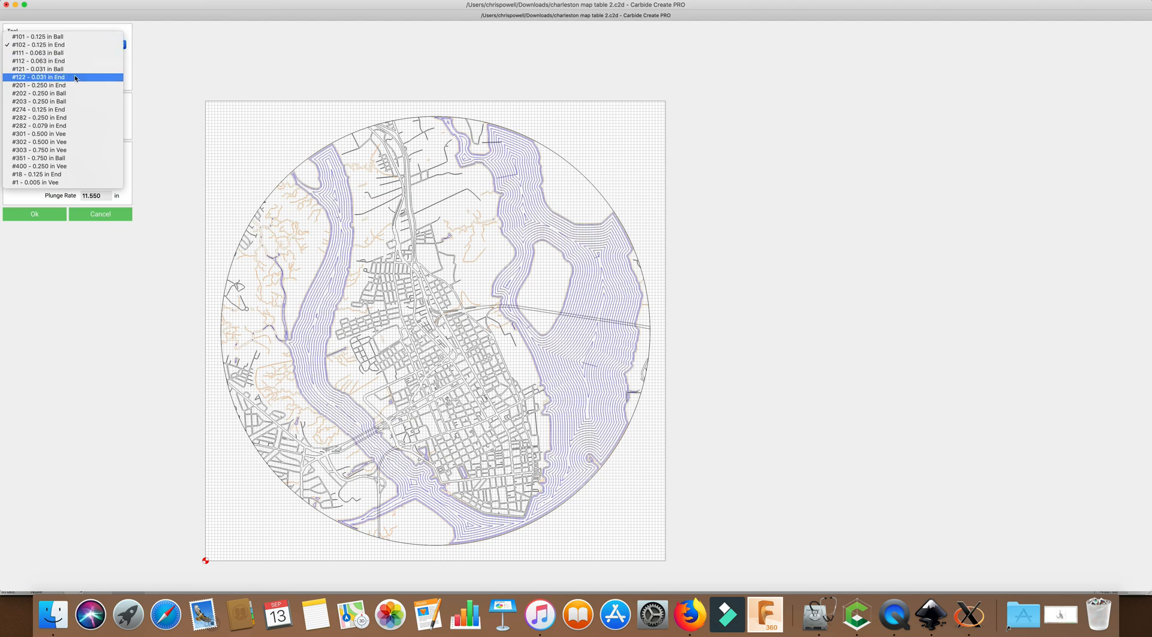
{"action": "left_click", "coordinate": [47, 77]}
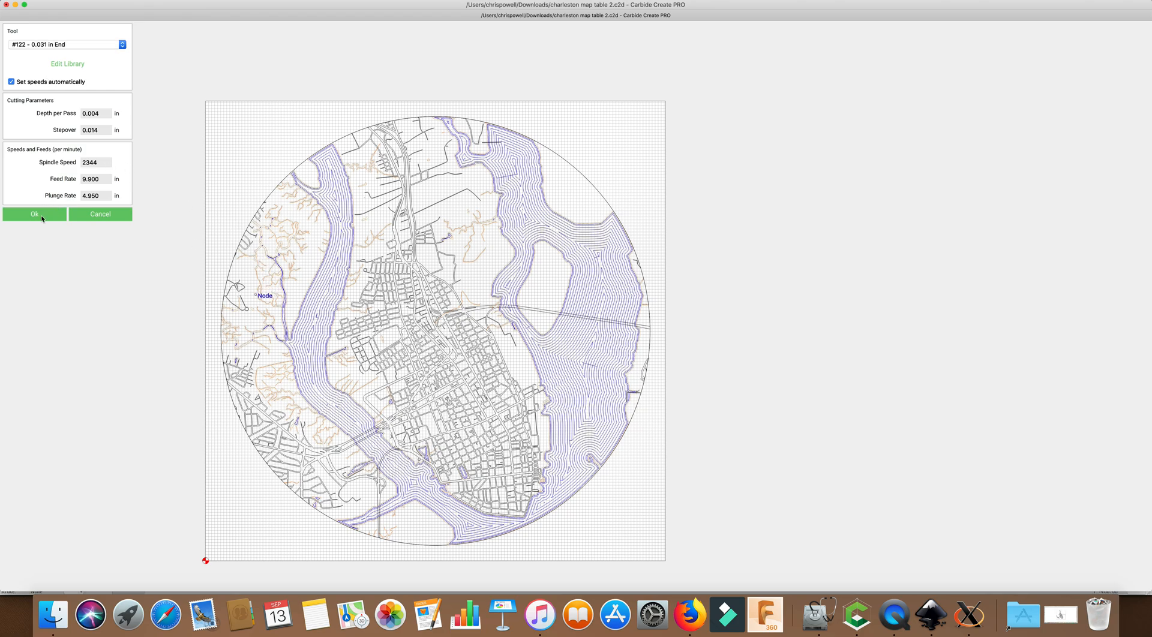
Turn off automatic speeds for the 0.031 in end mill and set 0.05 in depth per pass, 30 in feed rate and 20 in plunge rate.
{"action": "left_click", "coordinate": [11, 82]}
{"action": "left_click", "coordinate": [103, 111]}
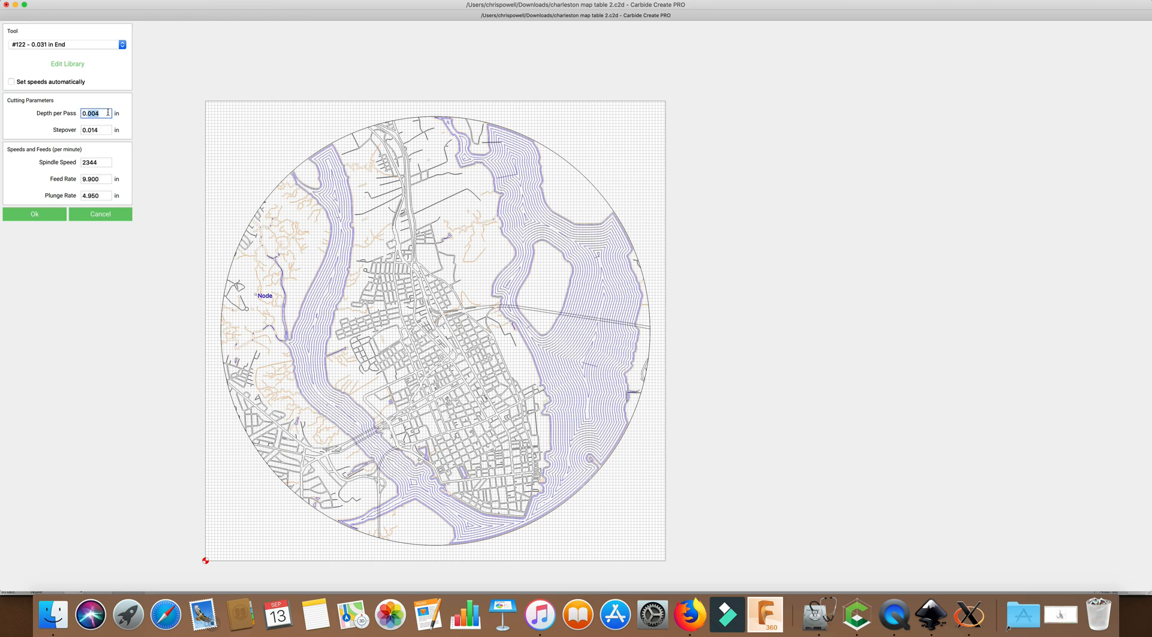
{"action": "type", "text": "0.05"}
{"action": "key", "text": "Tab"}
{"action": "key", "text": "Tab"}
{"action": "key", "text": "Tab"}
{"action": "type", "text": "30"}
{"action": "key", "text": "Tab"}
{"action": "type", "text": "20"}
{"action": "left_click", "coordinate": [35, 215]}
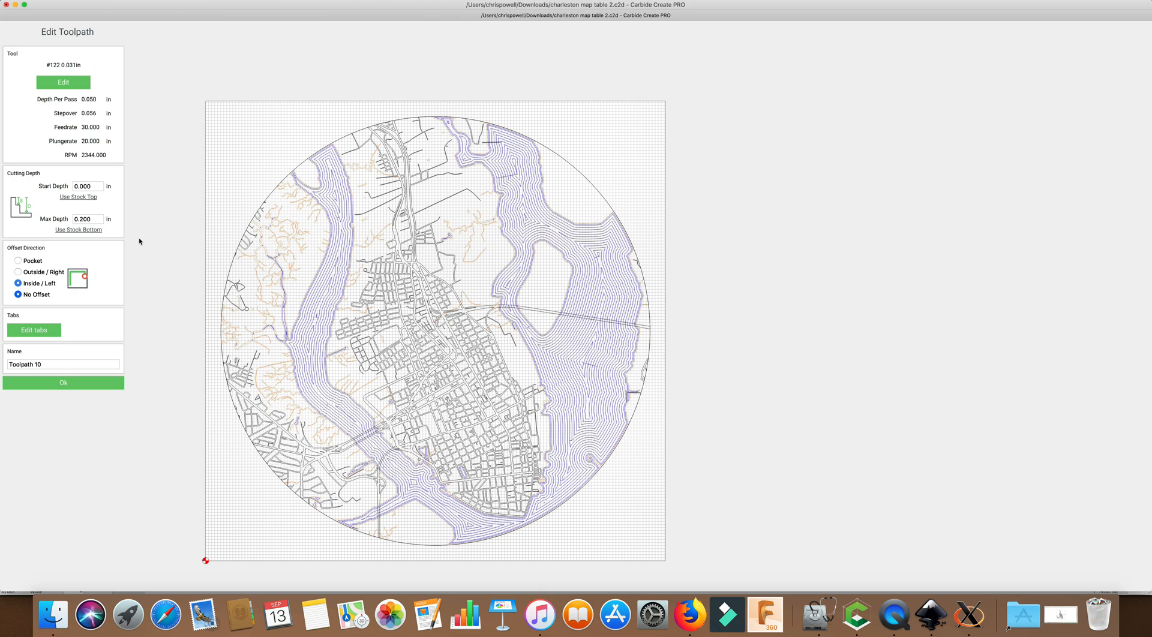
Give the 0.031 in toolpath a max depth of 0.1 in and no offset, name it "water 1/32" and accept it.
{"action": "left_click", "coordinate": [95, 219]}
{"action": "left_click_drag", "start_coordinate": [82, 220], "coordinate": [102, 221]}
{"action": "type", "text": "1"}
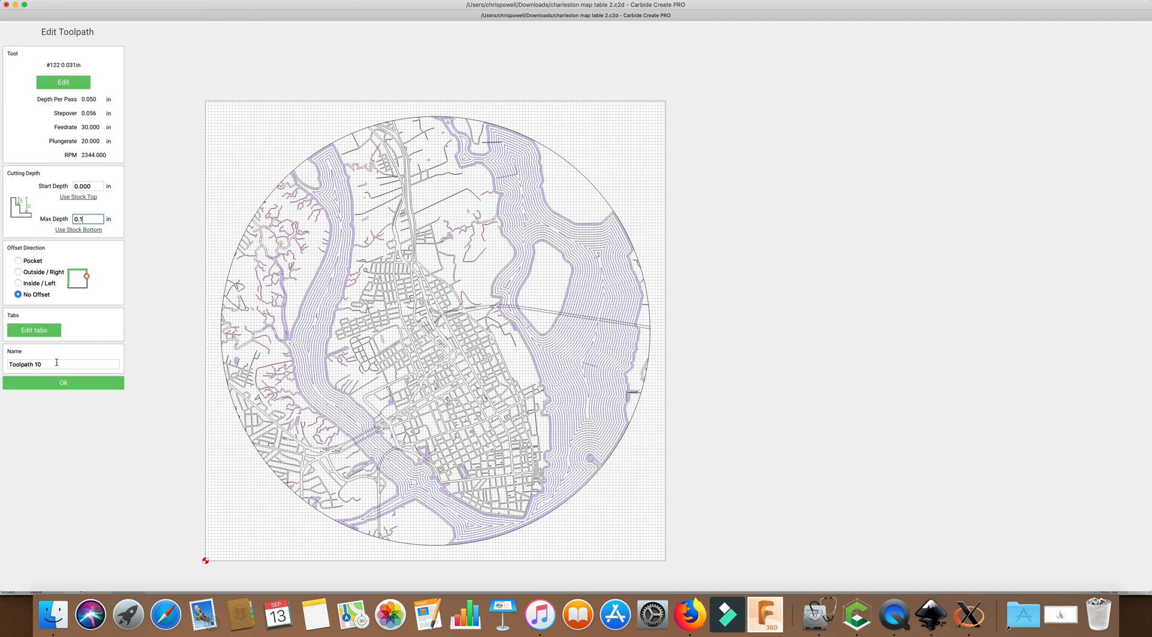
{"action": "left_click_drag", "start_coordinate": [48, 364], "coordinate": [1, 366]}
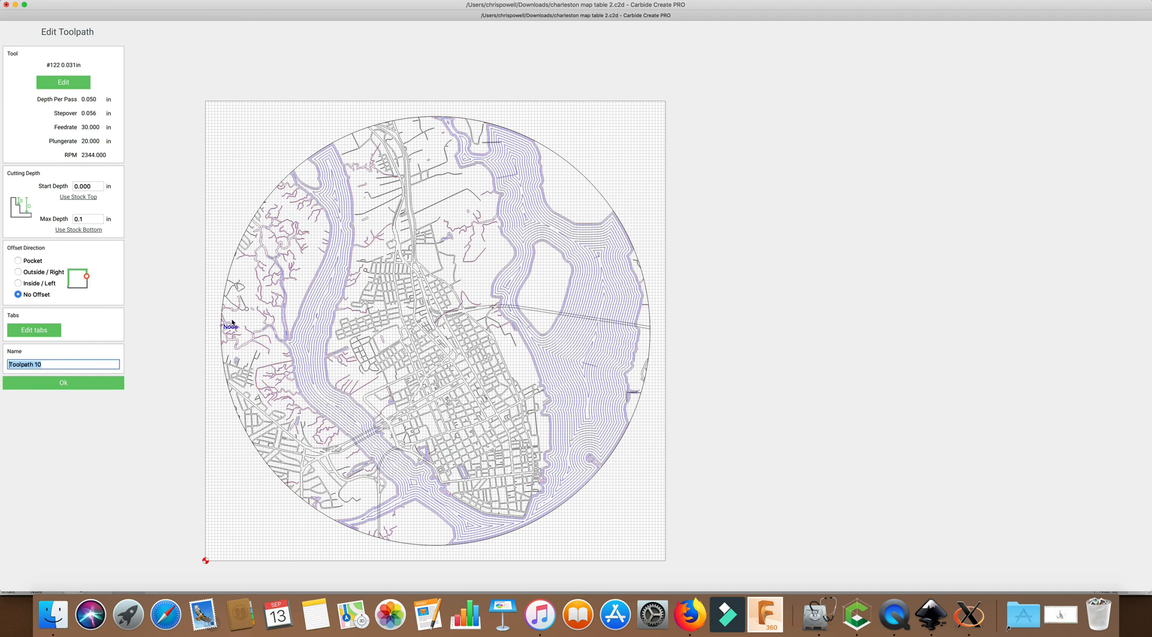
{"action": "type", "text": "water 1/32"}
{"action": "left_click", "coordinate": [66, 384]}
{"action": "key", "text": "Return"}
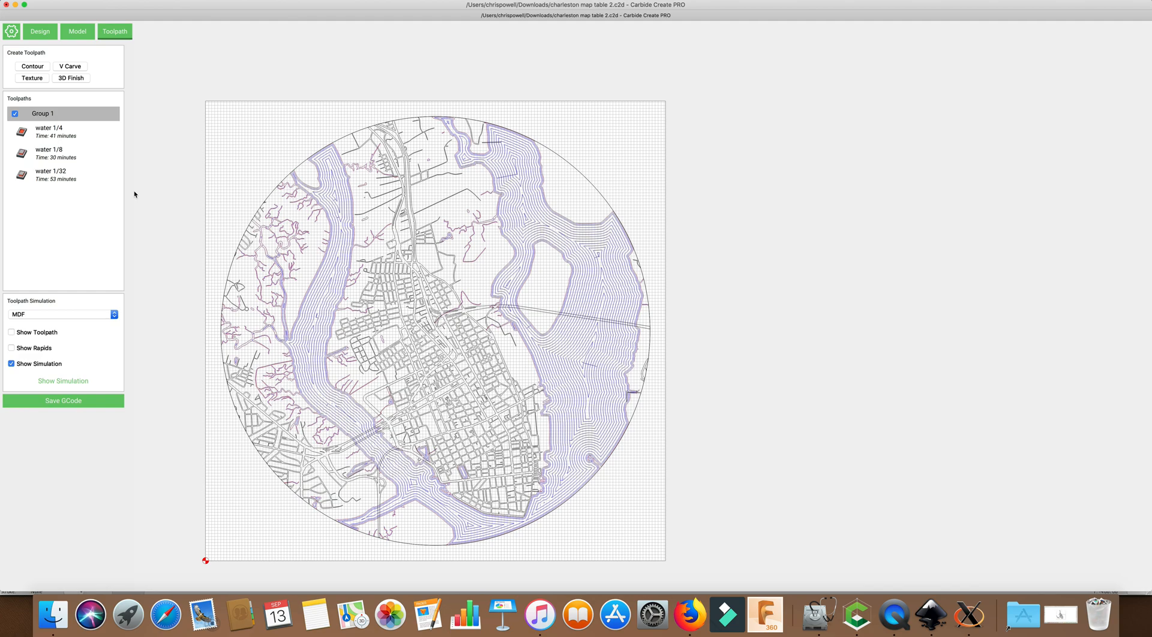
Save the map table file and clear the vector selection.
{"action": "left_click", "coordinate": [90, 3]}
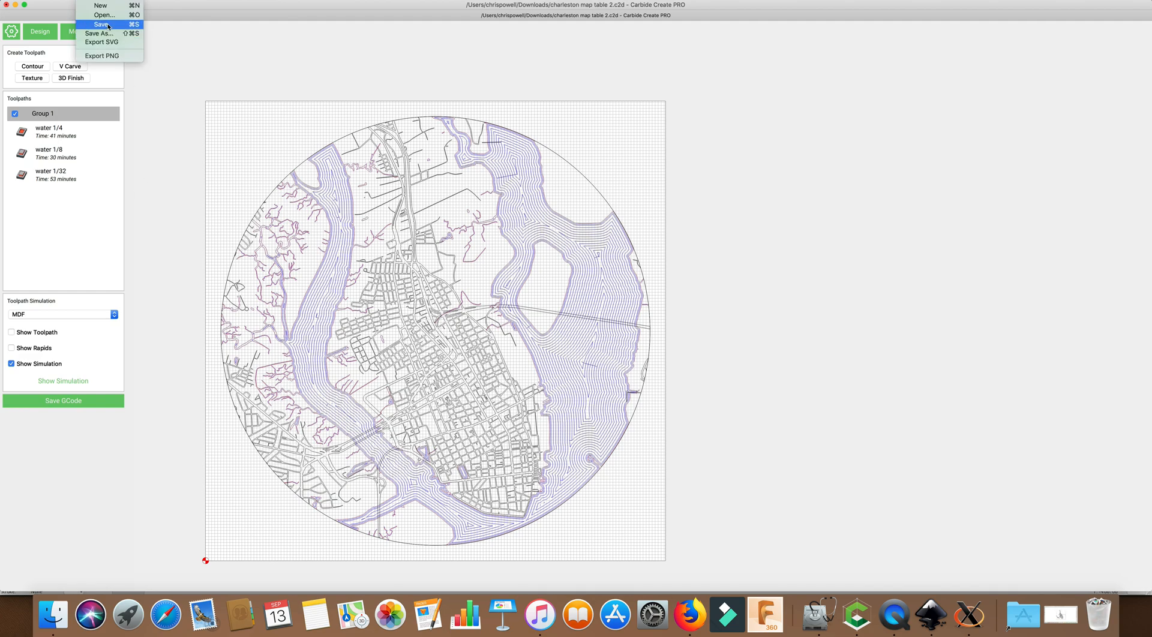
{"action": "left_click", "coordinate": [107, 24]}
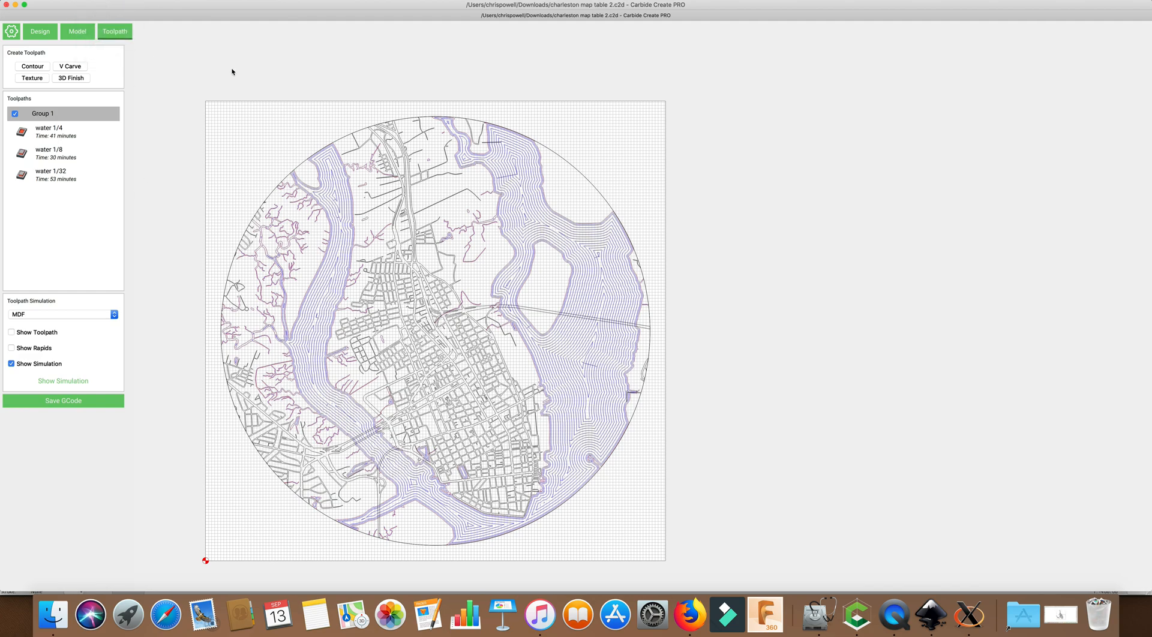
{"action": "left_click", "coordinate": [270, 67]}
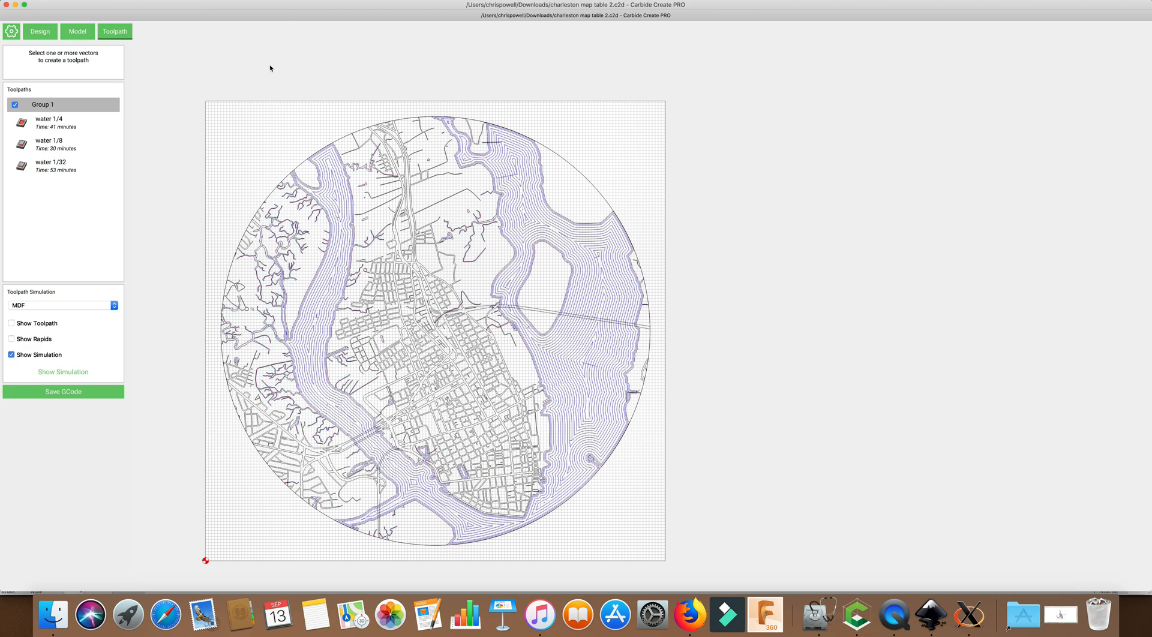
Select the road map vectors in the design view and return to toolpath creation.
{"action": "left_click", "coordinate": [428, 350]}
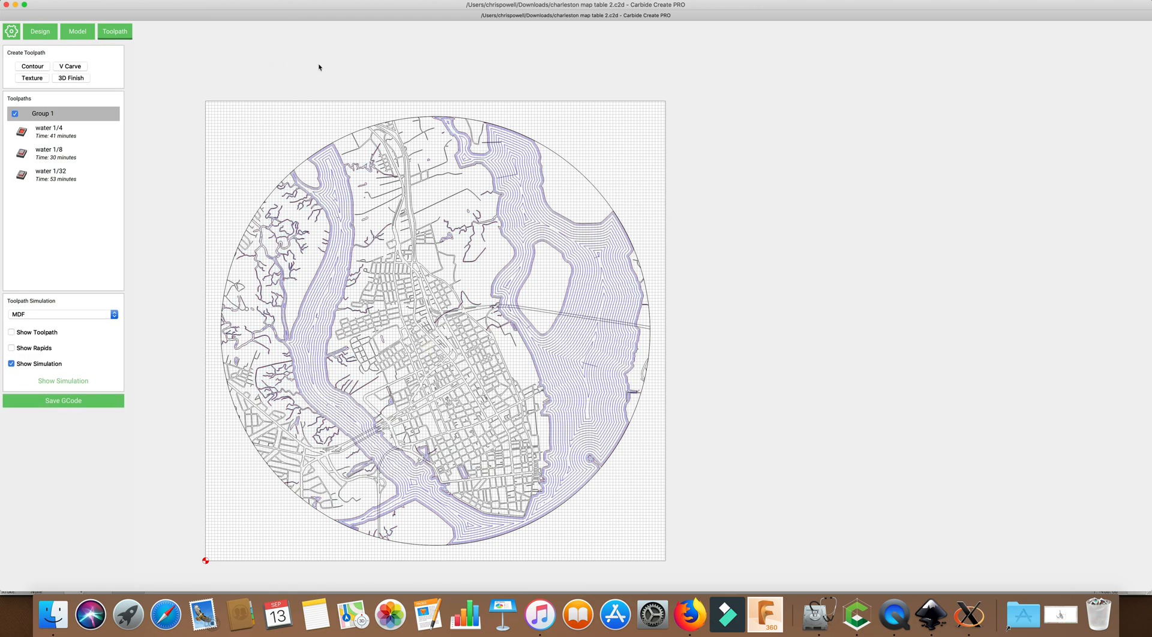
{"action": "left_click", "coordinate": [251, 128]}
{"action": "left_click", "coordinate": [37, 30]}
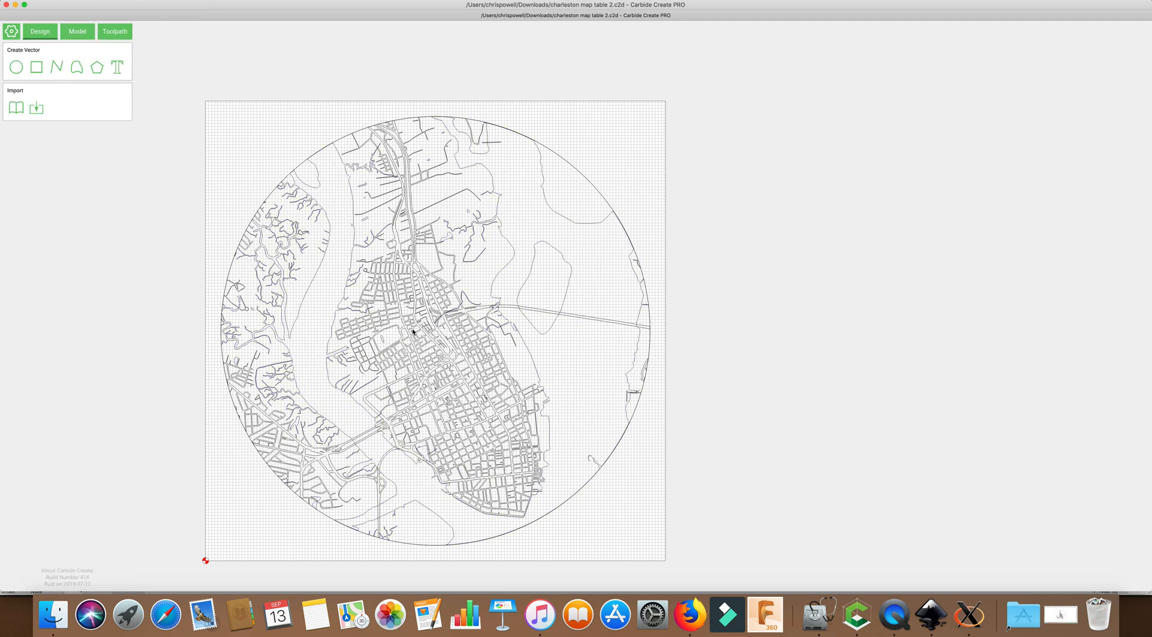
{"action": "left_click", "coordinate": [412, 332]}
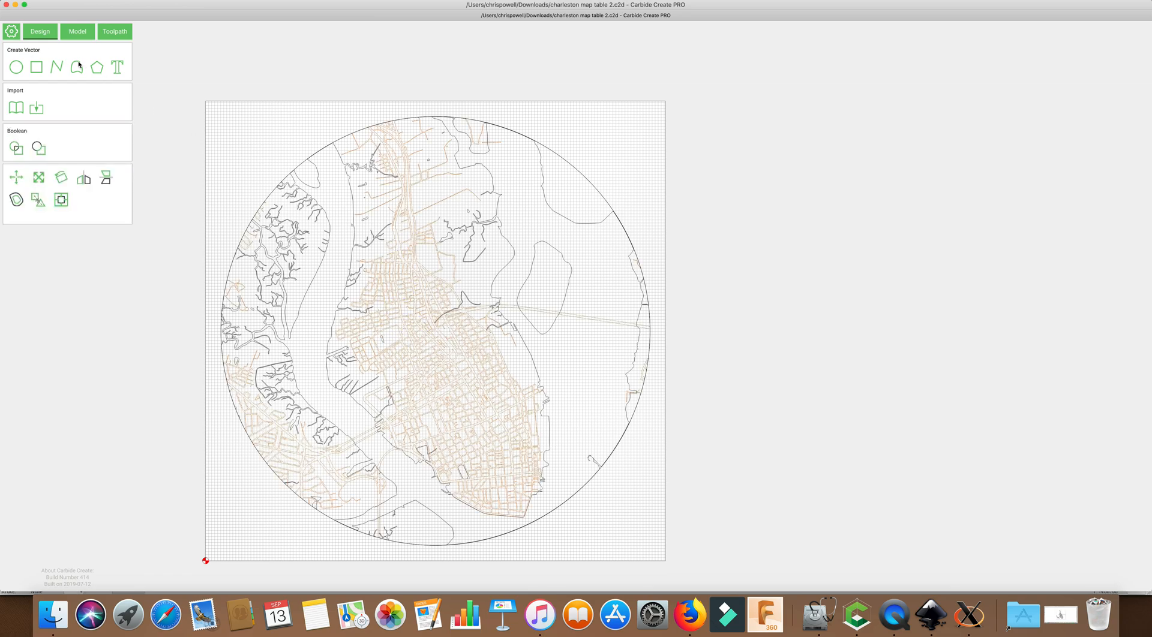
{"action": "left_click", "coordinate": [112, 32]}
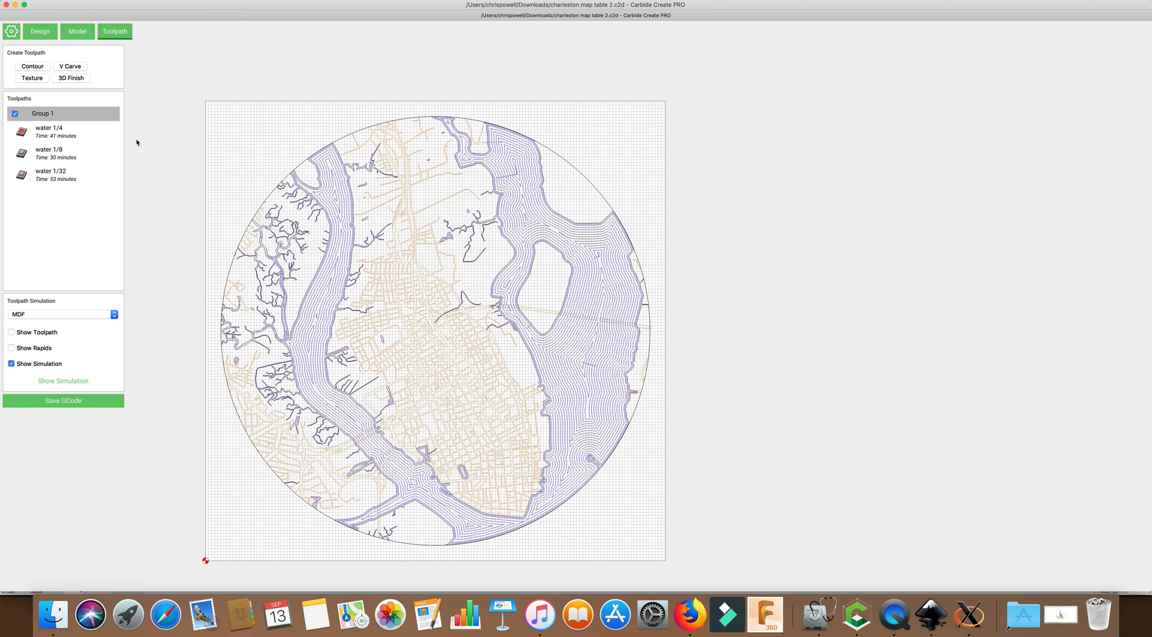
Start a V Carve toolpath on the roads with the #400 0.250 in vee bit and automatic speeds.
{"action": "left_click", "coordinate": [74, 67]}
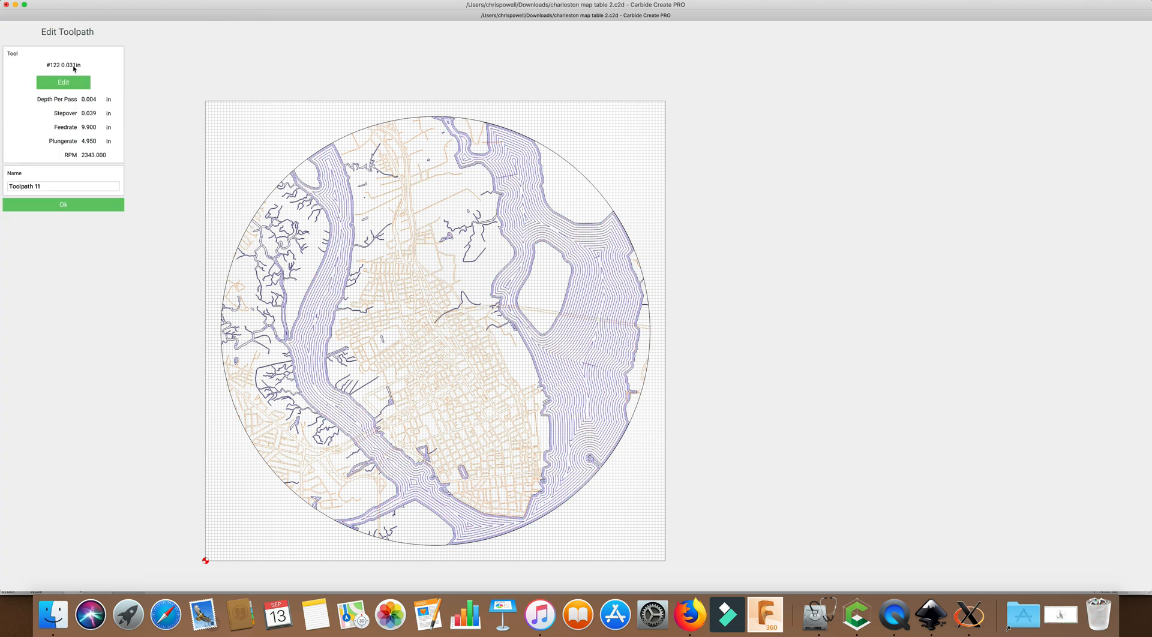
{"action": "left_click", "coordinate": [59, 82]}
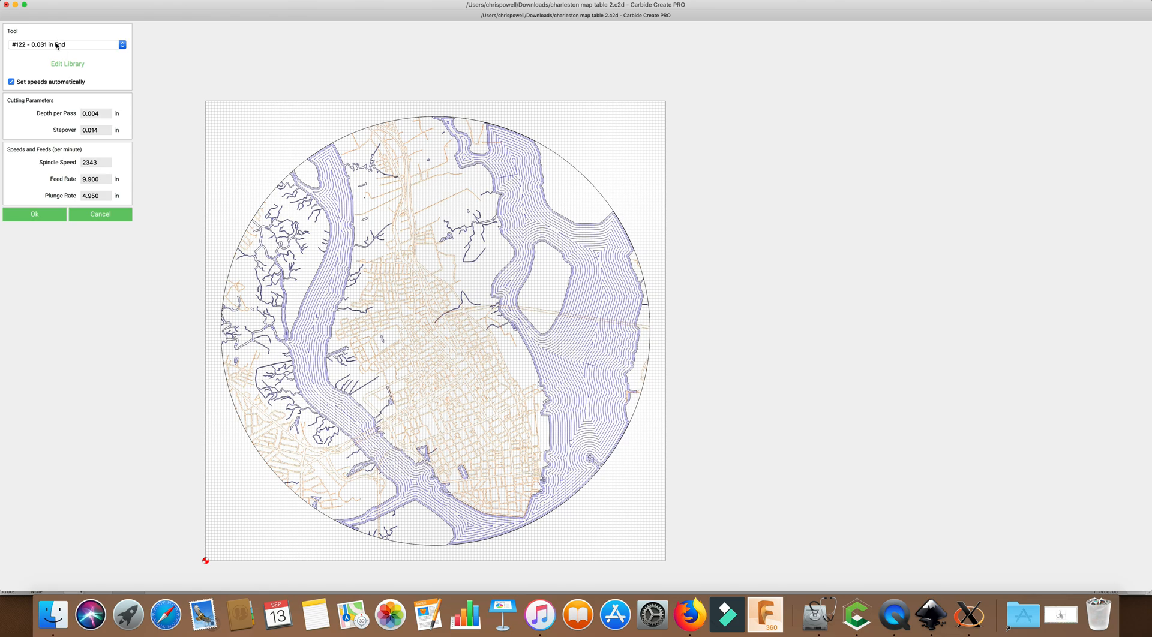
{"action": "left_click", "coordinate": [57, 45]}
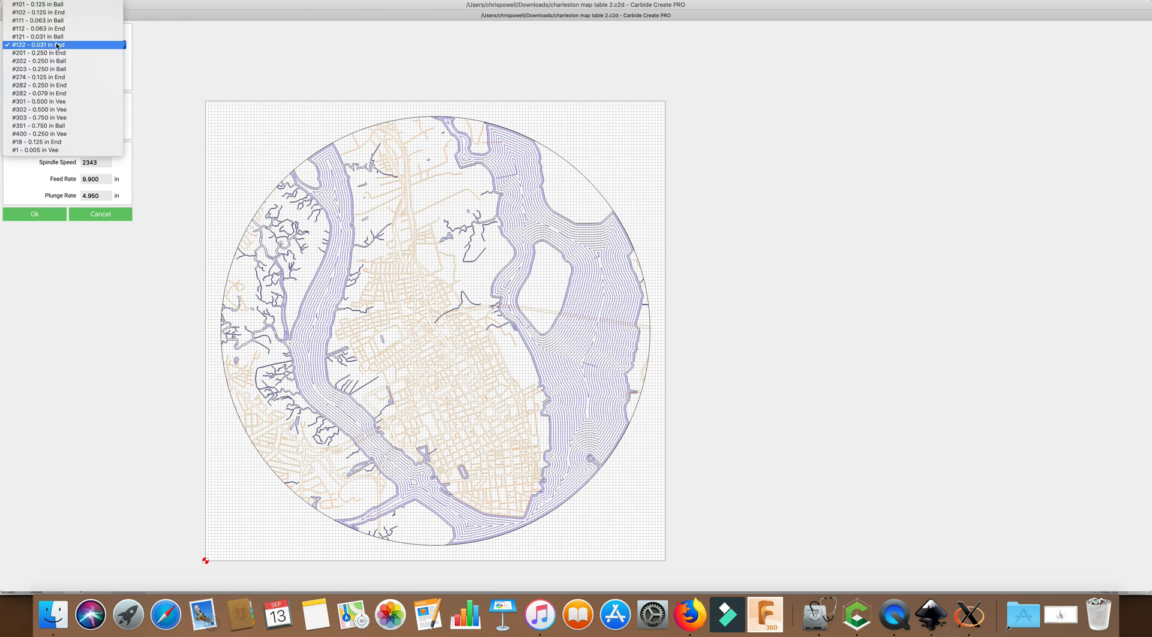
{"action": "left_click", "coordinate": [47, 133]}
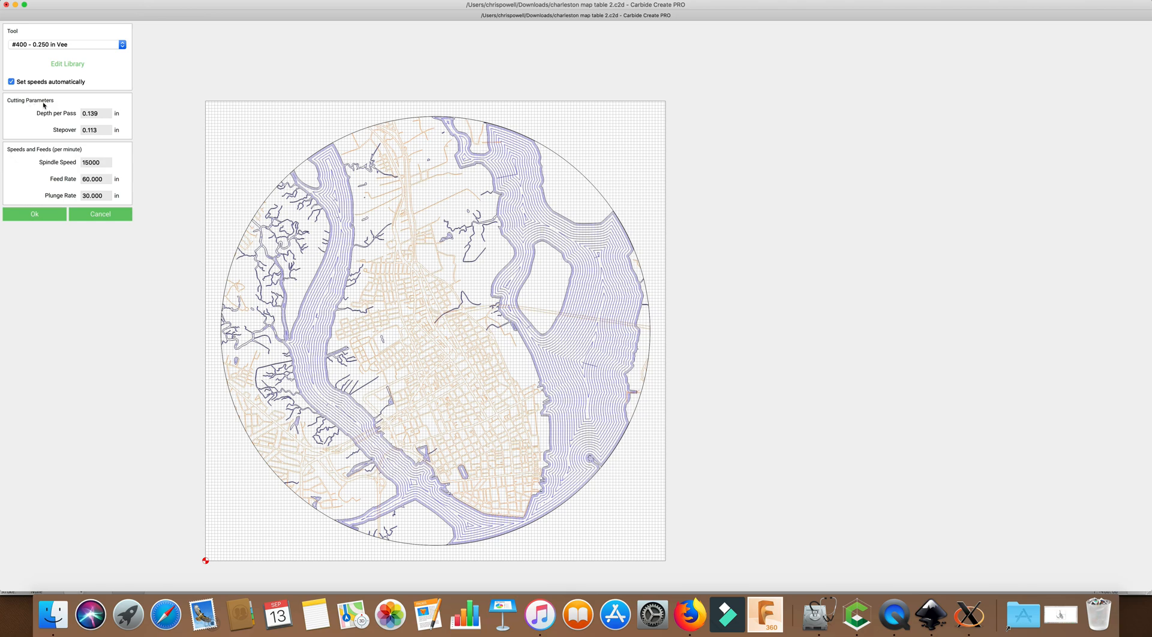
{"action": "left_click", "coordinate": [37, 214]}
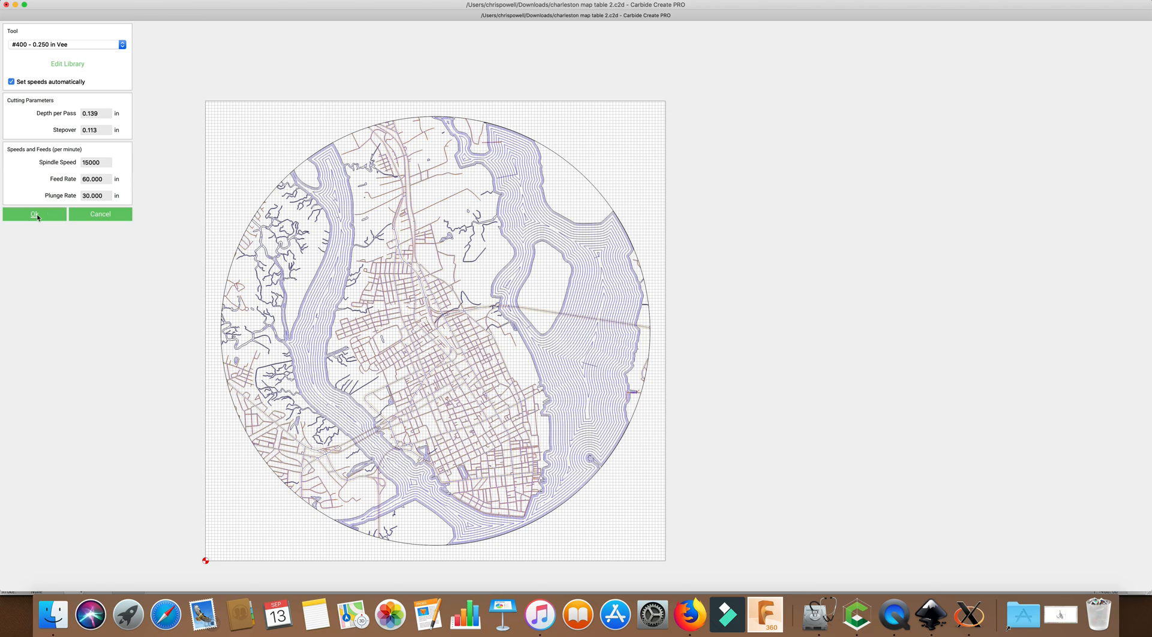
Name the V Carve toolpath "roads" and accept it.
{"action": "triple_click", "coordinate": [47, 186]}
{"action": "type", "text": "roads"}
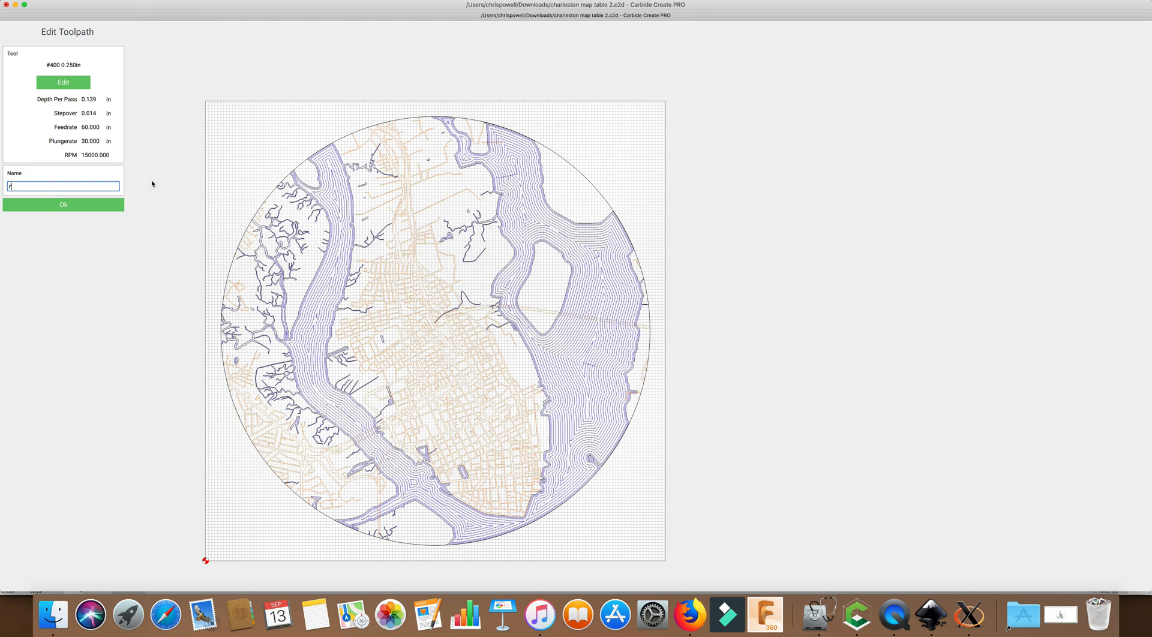
{"action": "left_click", "coordinate": [63, 205]}
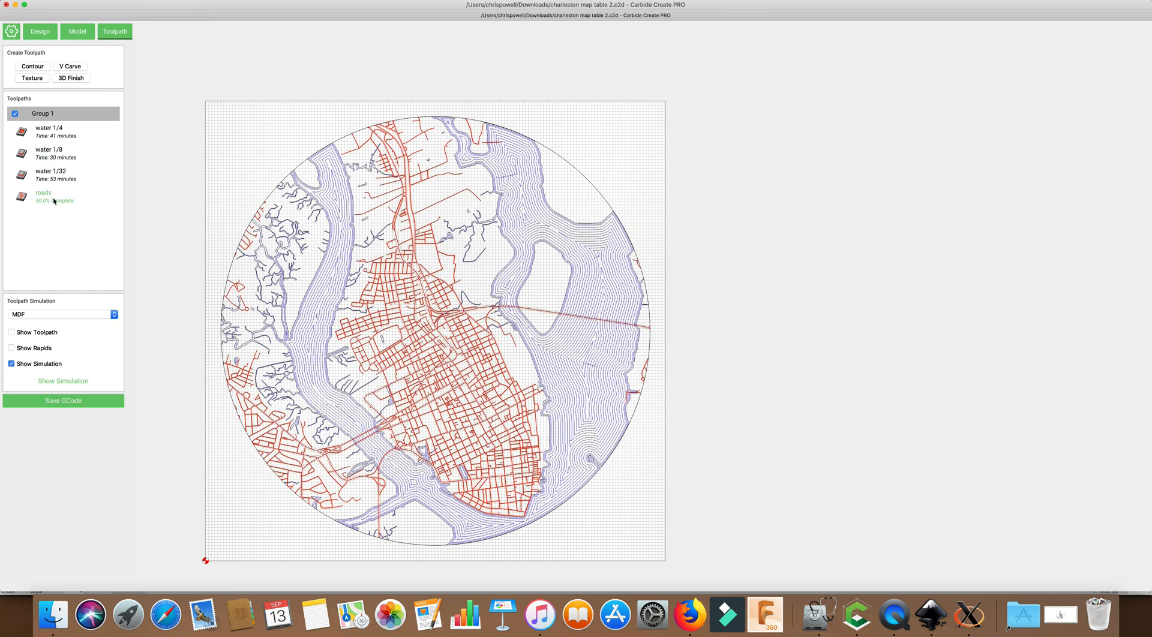
Start a contour toolpath on the map's outer circle with the outside/right offset.
{"action": "left_click", "coordinate": [164, 183]}
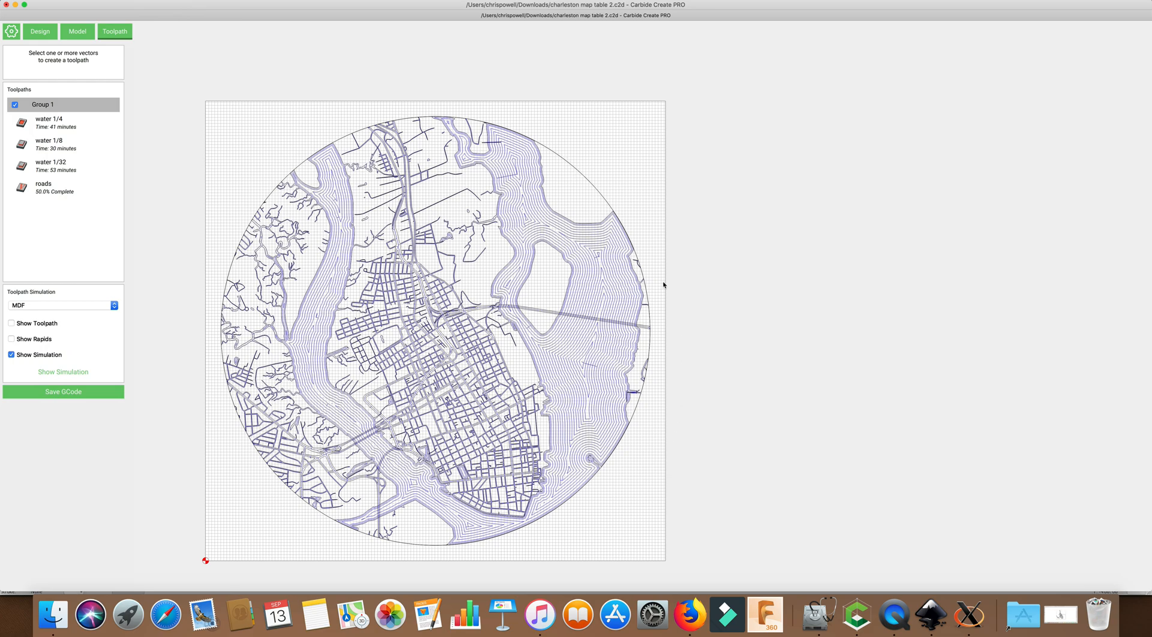
{"action": "left_click", "coordinate": [575, 172]}
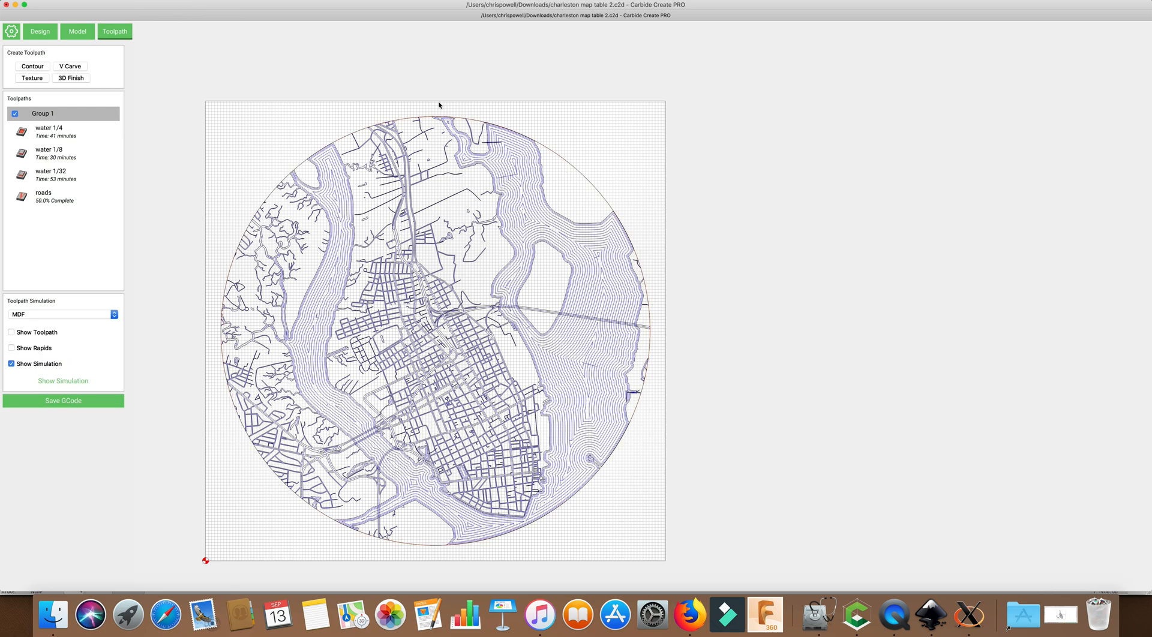
{"action": "left_click", "coordinate": [32, 67]}
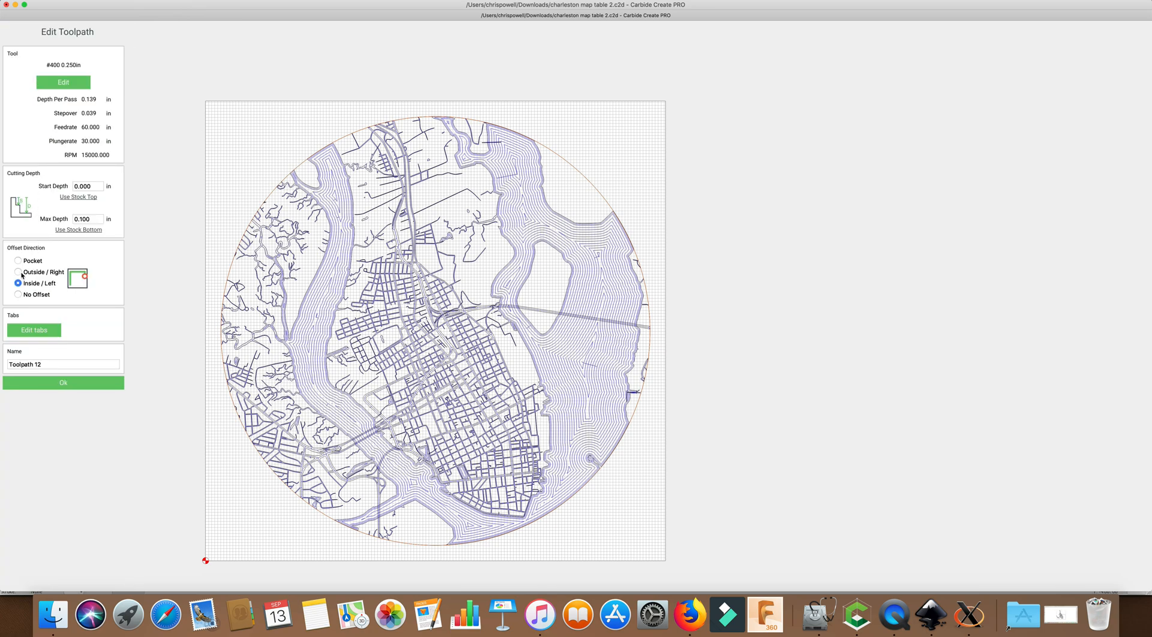
{"action": "left_click", "coordinate": [18, 272]}
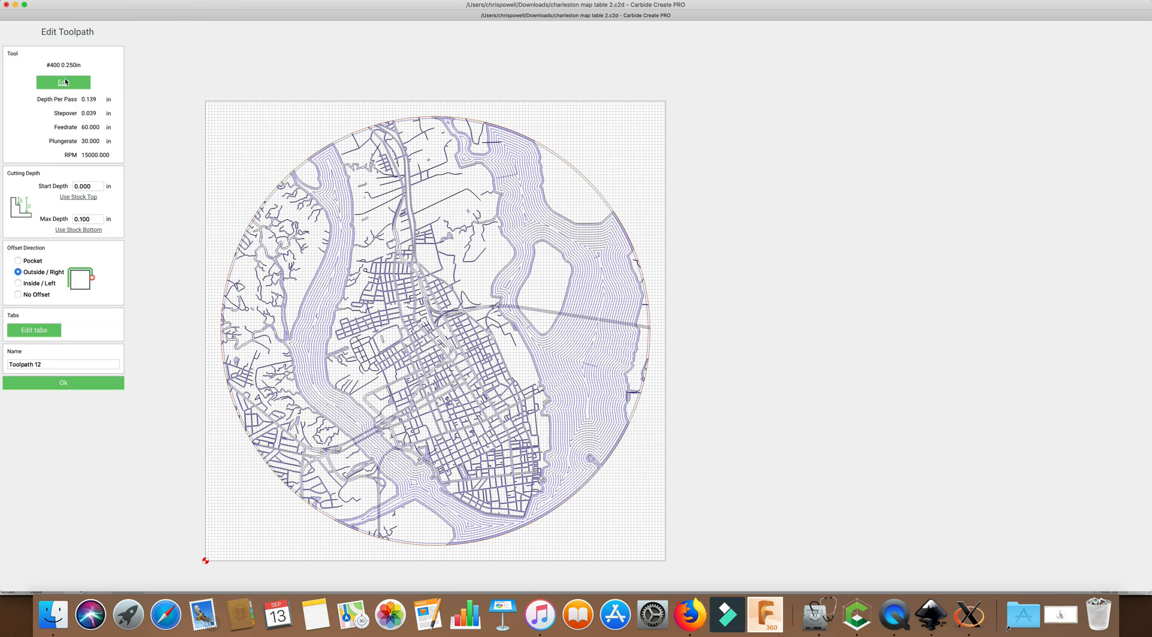
Assign the #282 0.250 in end mill with automatic speeds to the outer circle toolpath.
{"action": "left_click", "coordinate": [65, 82]}
{"action": "left_click", "coordinate": [64, 46]}
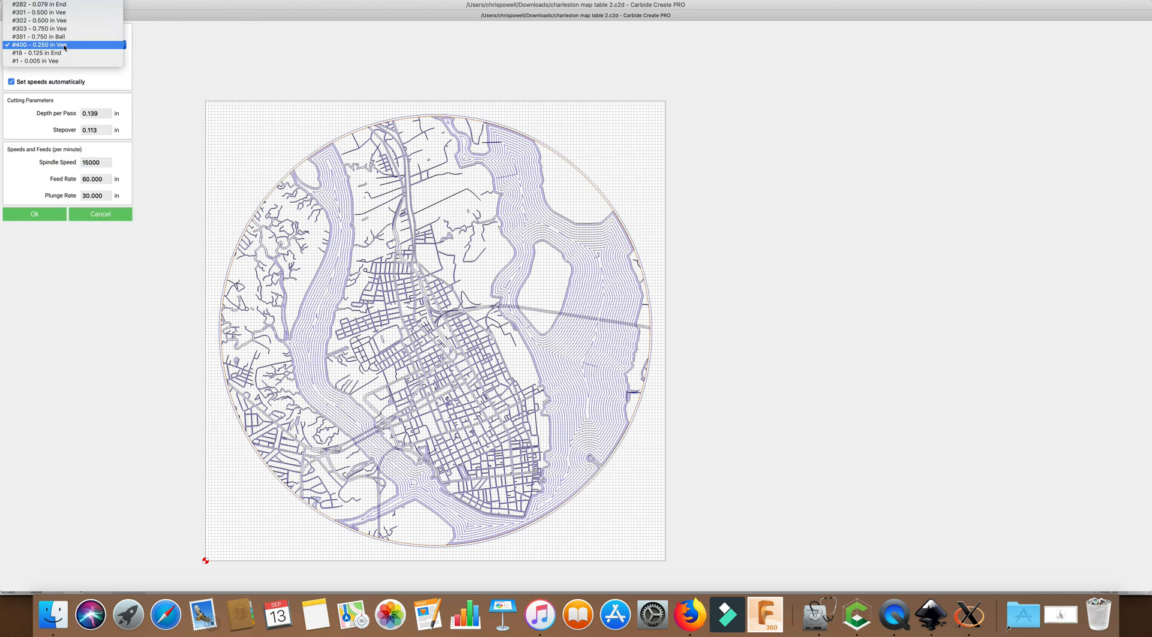
{"action": "scroll", "coordinate": [65, 46], "scroll_direction": "up", "scroll_amount": 5}
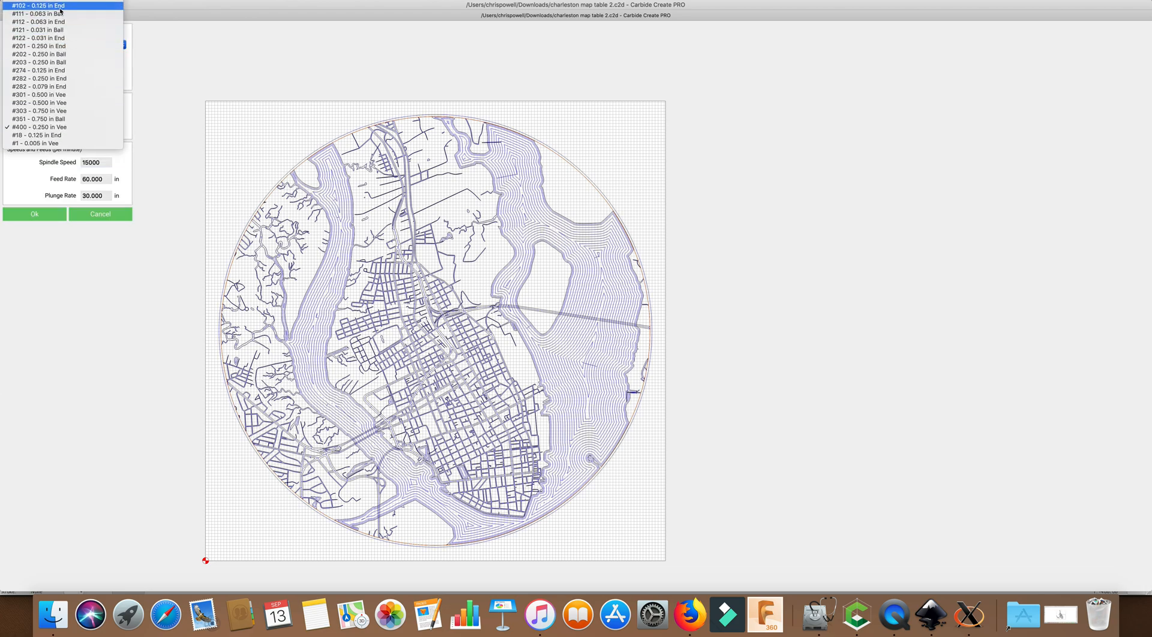
{"action": "left_click", "coordinate": [63, 80]}
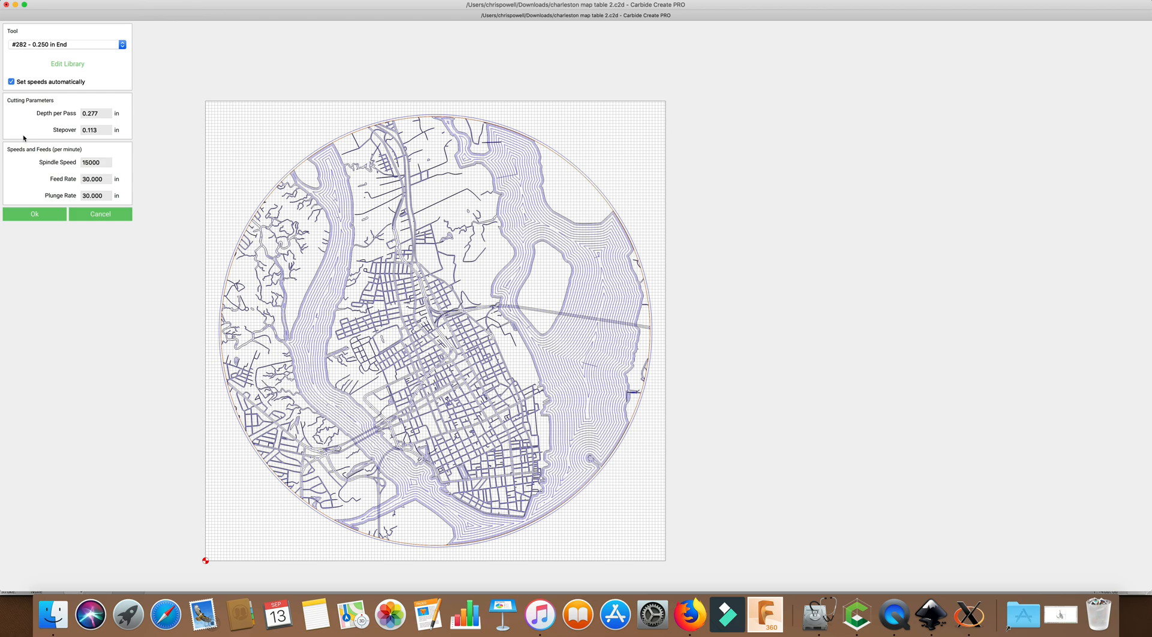
{"action": "left_click", "coordinate": [35, 216]}
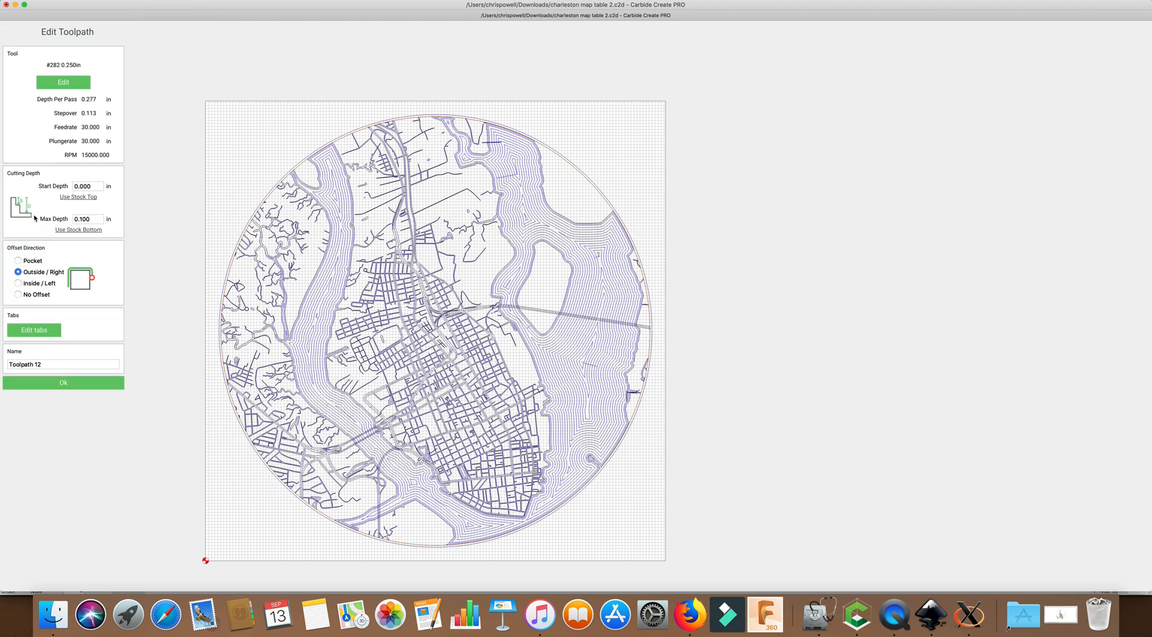
Place eight tabs spread around the outer circle and set the tab height to 0.3 in.
{"action": "left_click", "coordinate": [35, 329]}
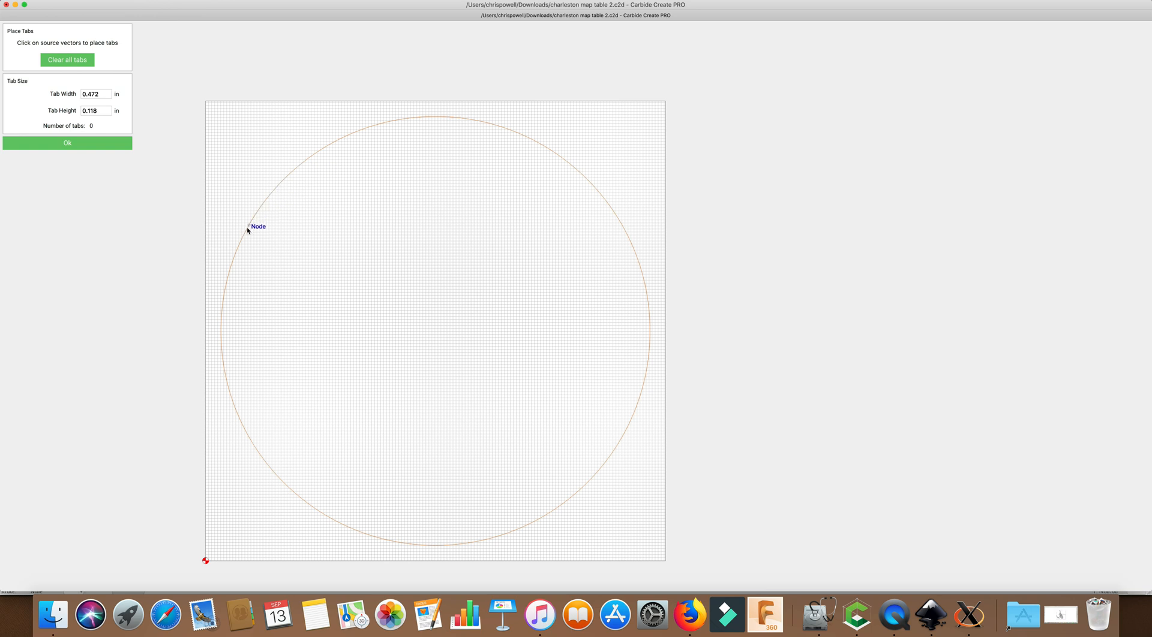
{"action": "left_click", "coordinate": [234, 254]}
{"action": "left_click", "coordinate": [331, 144]}
{"action": "left_click", "coordinate": [531, 140]}
{"action": "left_click", "coordinate": [622, 226]}
{"action": "left_click", "coordinate": [630, 420]}
{"action": "left_click", "coordinate": [539, 518]}
{"action": "left_click", "coordinate": [358, 531]}
{"action": "left_click", "coordinate": [230, 392]}
{"action": "left_click_drag", "start_coordinate": [104, 112], "coordinate": [89, 117]}
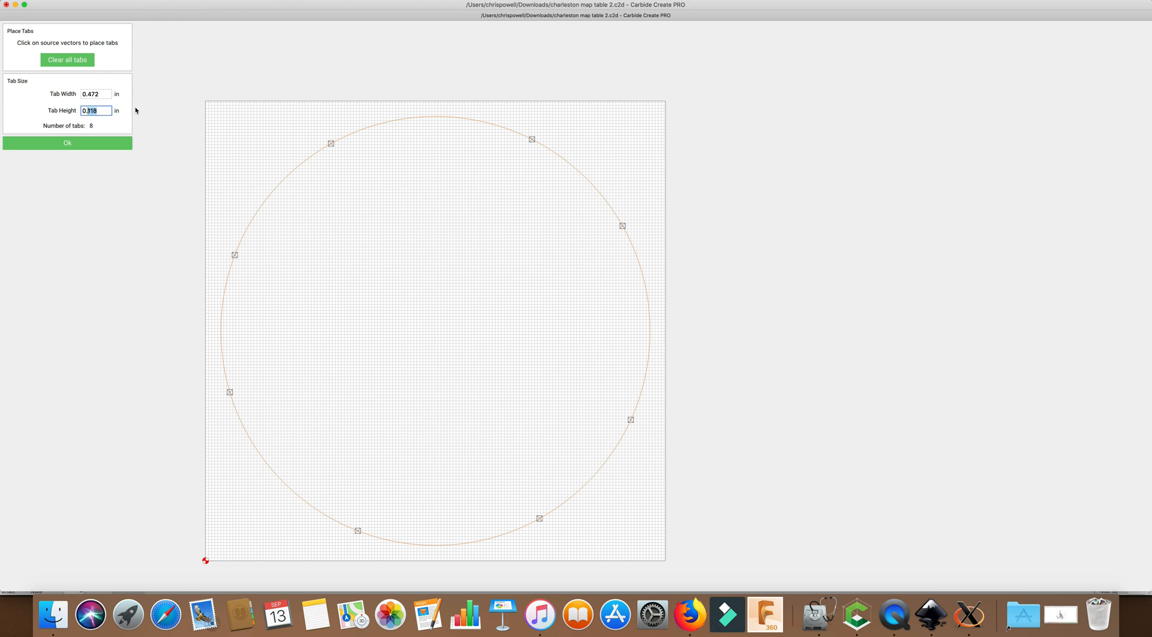
{"action": "type", "text": "3"}
{"action": "left_click", "coordinate": [68, 144]}
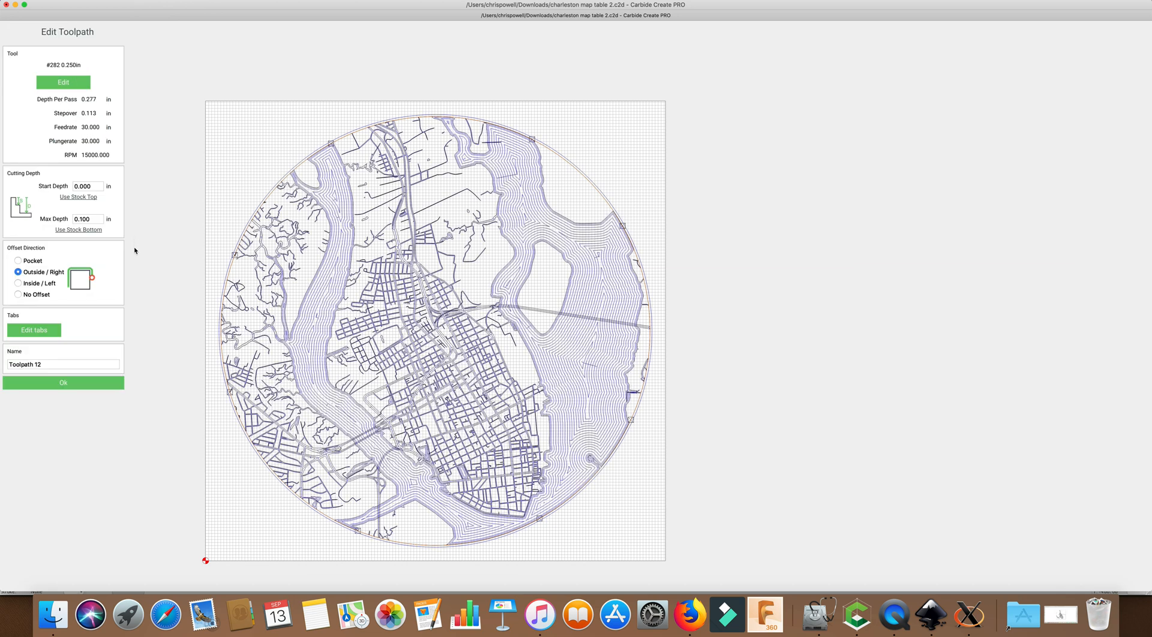
Set the outer circle toolpath's max cutting depth to 2 in.
{"action": "left_click", "coordinate": [96, 218]}
{"action": "left_click_drag", "start_coordinate": [102, 219], "coordinate": [51, 221]}
{"action": "type", "text": "2"}
Name the outer circle toolpath "outside", accept it and save the design file.
{"action": "triple_click", "coordinate": [46, 364]}
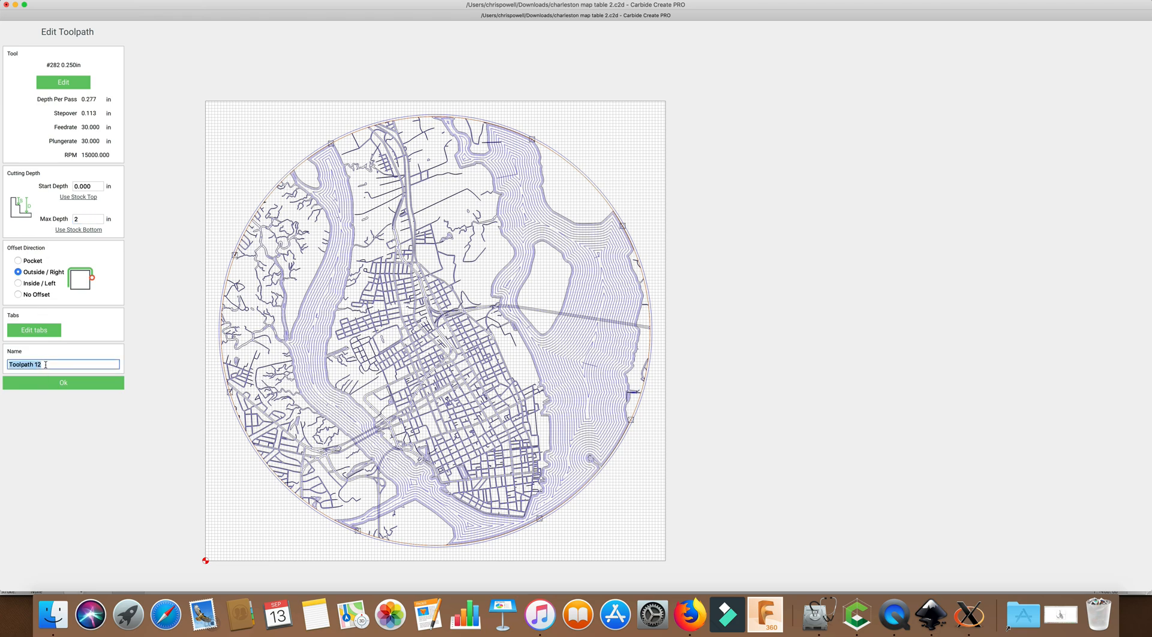
{"action": "type", "text": "outside"}
{"action": "left_click", "coordinate": [66, 384]}
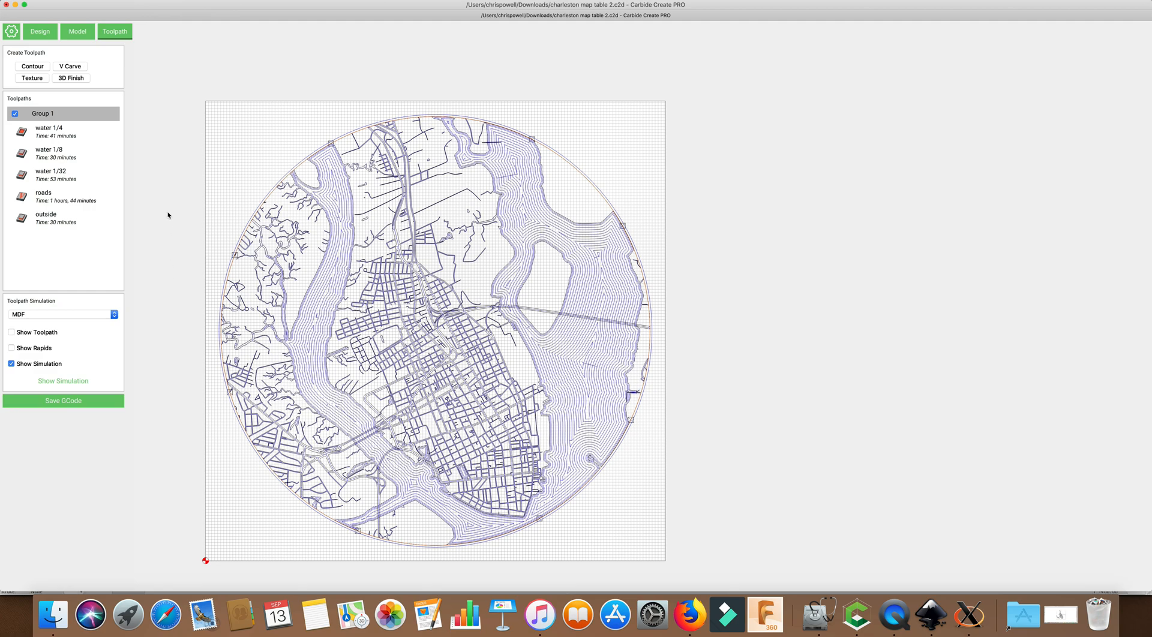
{"action": "left_click", "coordinate": [82, 2]}
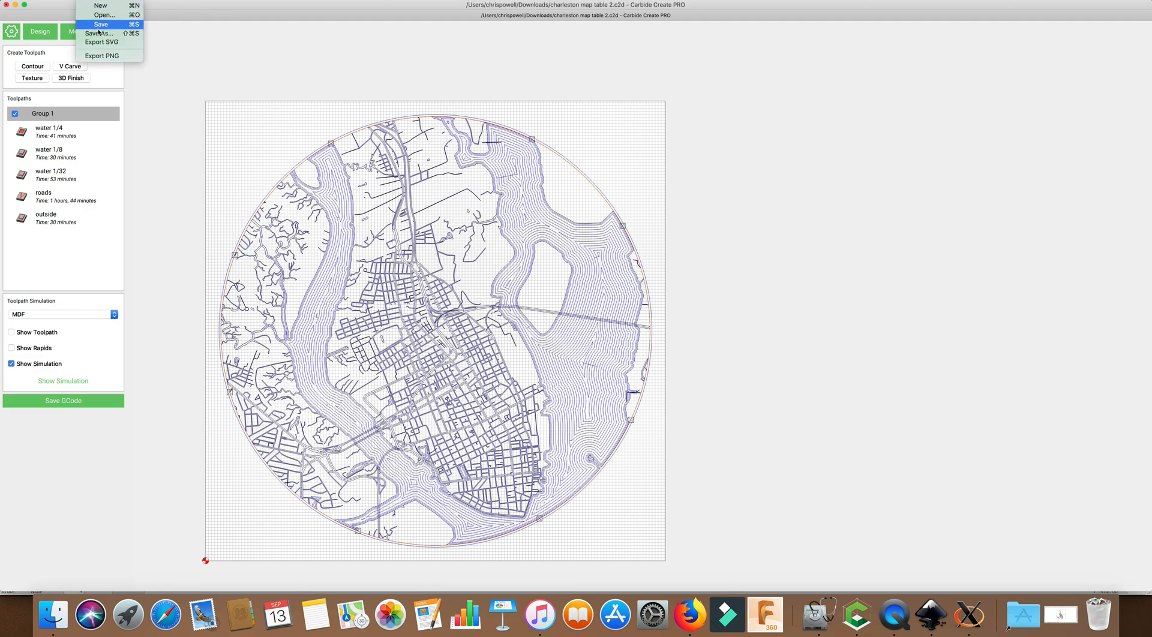
{"action": "left_click", "coordinate": [99, 26]}
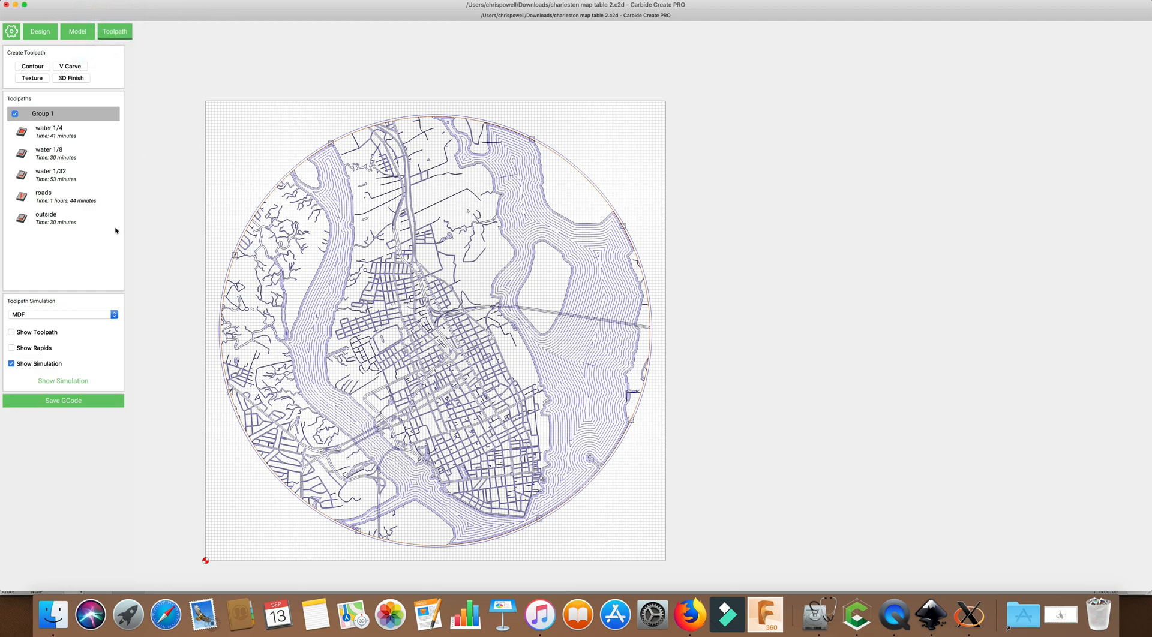
Simulate all toolpaths in MDF, inspect the carved map from a tilted angle and hide the simulation.
{"action": "left_click", "coordinate": [70, 382]}
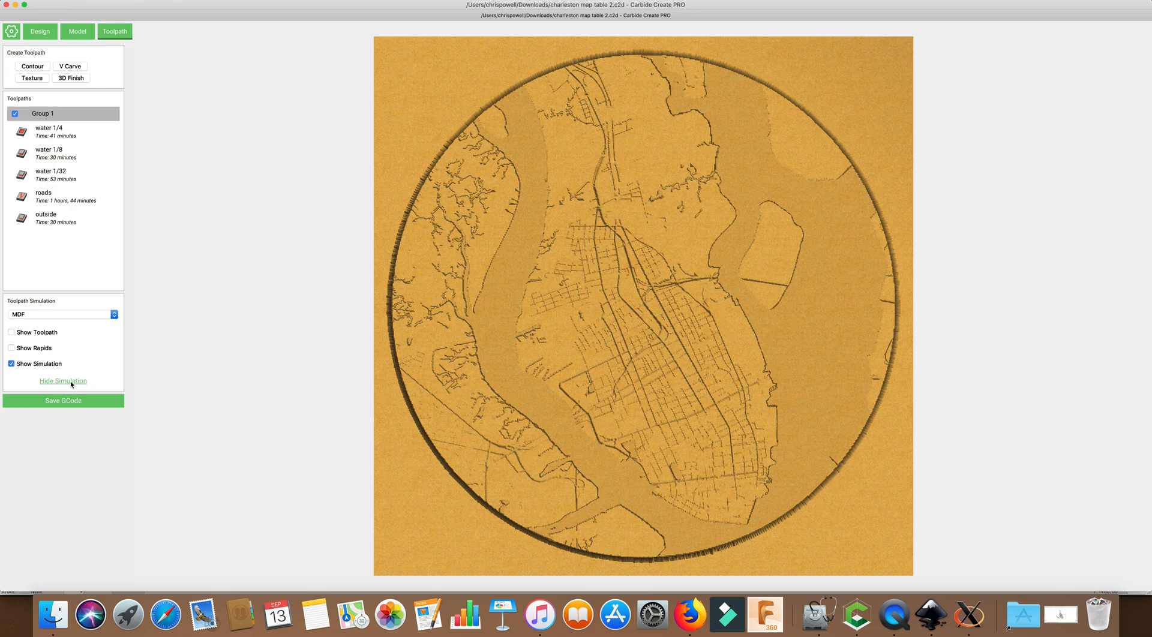
{"action": "left_click_drag", "start_coordinate": [627, 484], "coordinate": [651, 414]}
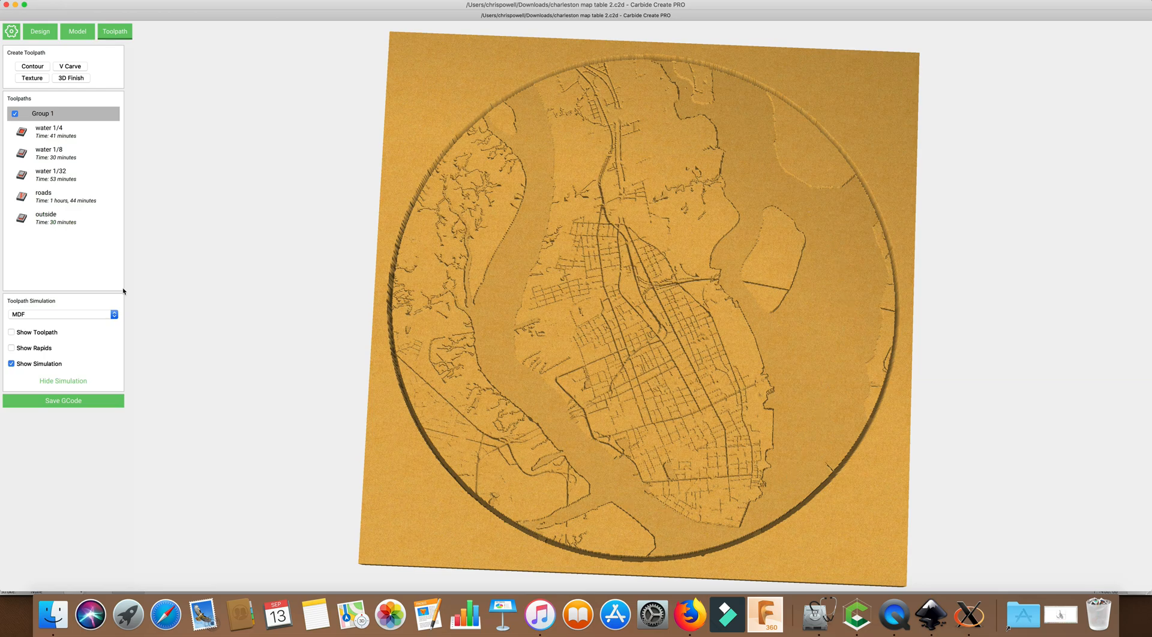
{"action": "left_click", "coordinate": [72, 381]}
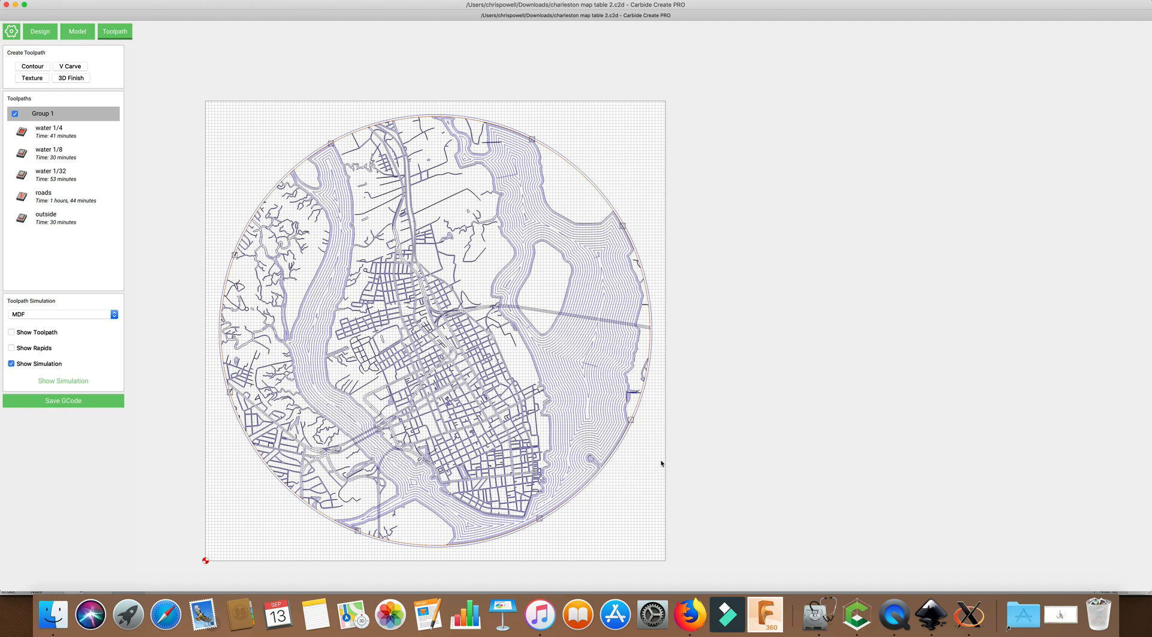
Save the map table design with its completed toolpaths to the existing file.
{"action": "middle_click_drag", "start_coordinate": [626, 498], "coordinate": [669, 472]}
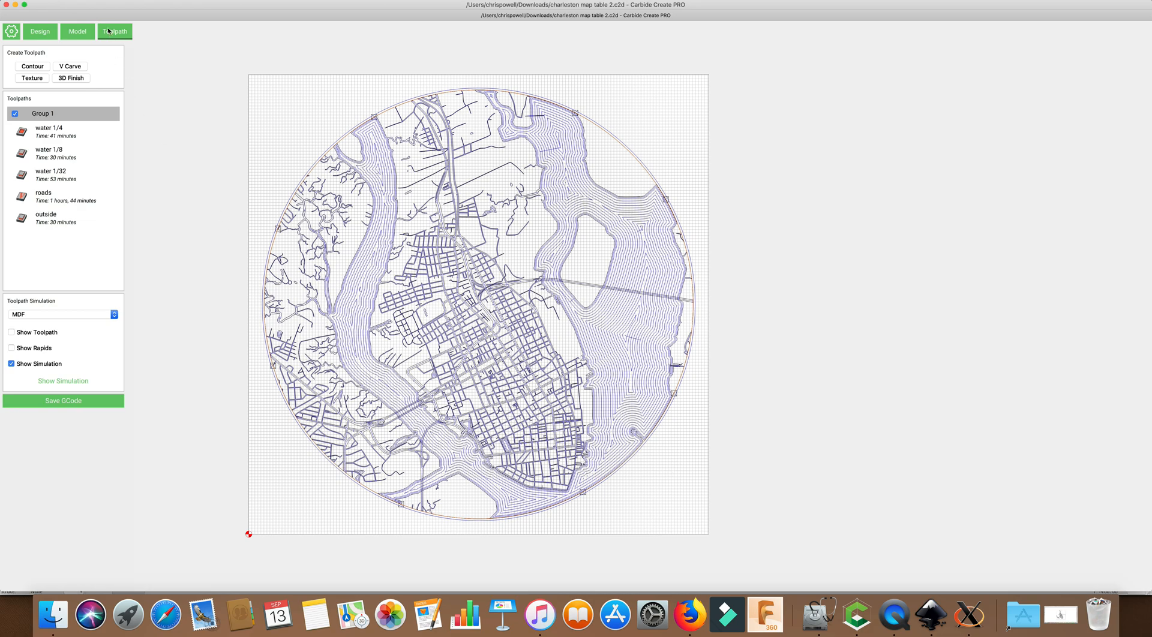
{"action": "left_click", "coordinate": [87, 0]}
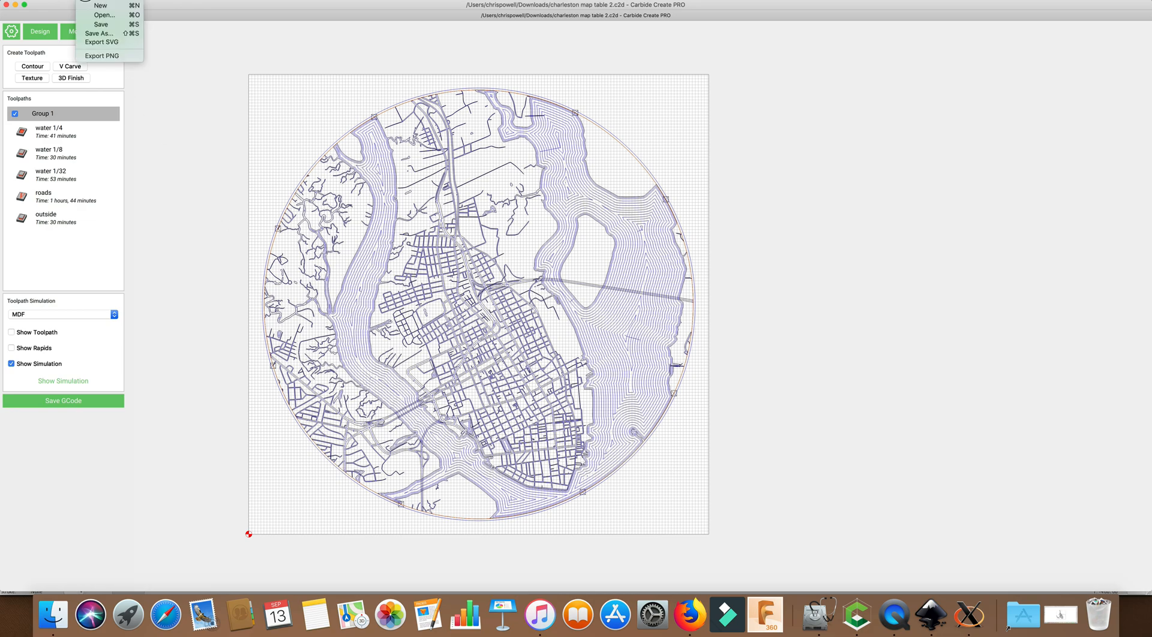
{"action": "left_click", "coordinate": [101, 25]}
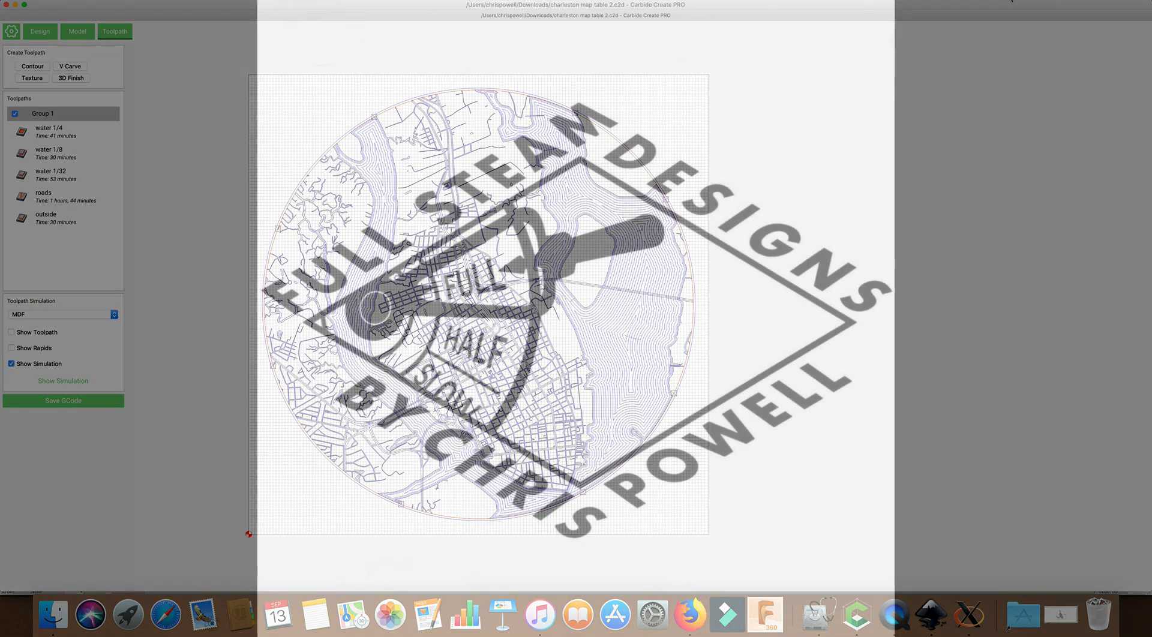